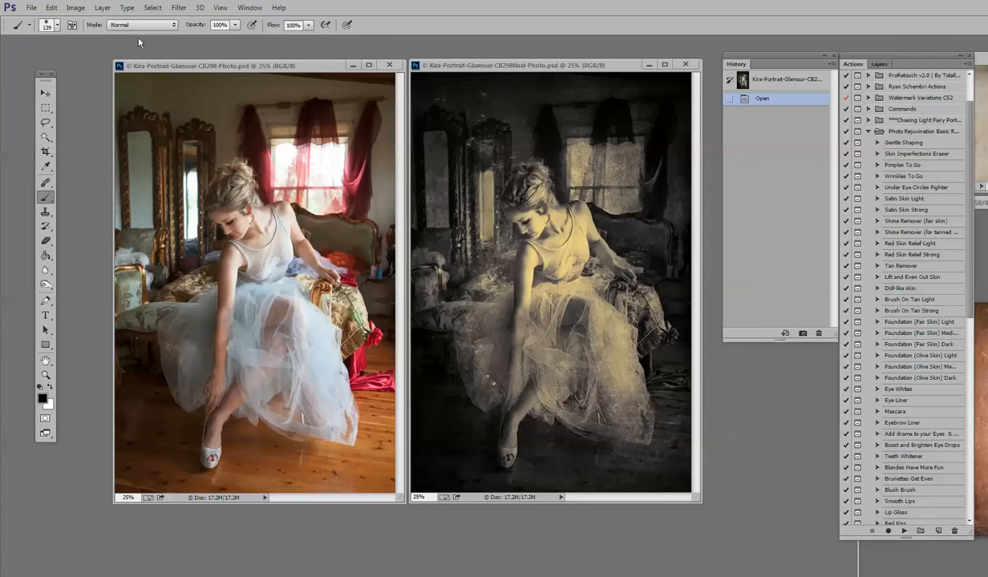
Close the finished dark sepia example image and centre the original colour photo in the workspace.
drag(184, 67, 189, 74)
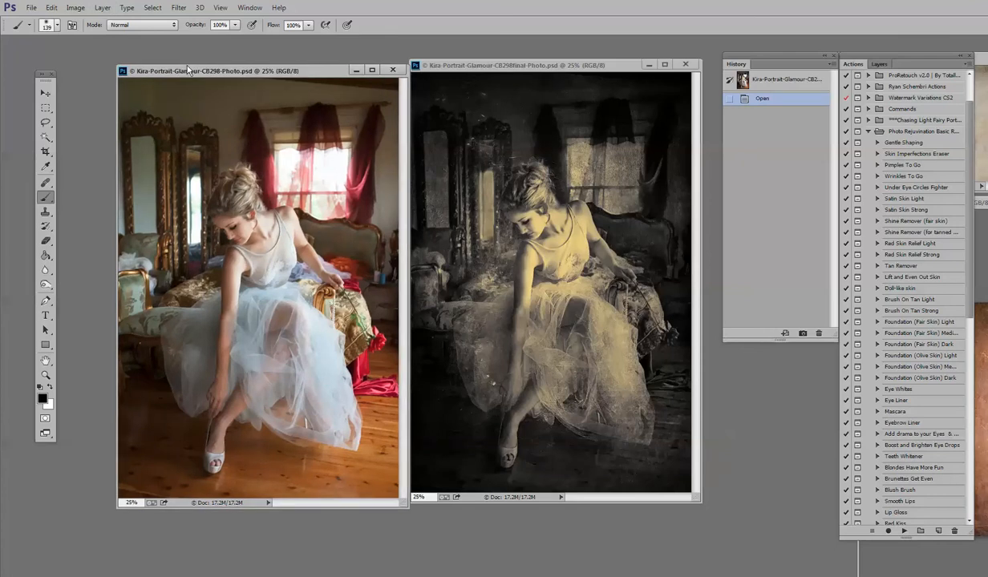
mouse_move(559, 69)
mouse_down()
mouse_move(552, 88)
mouse_move(563, 75)
mouse_up()
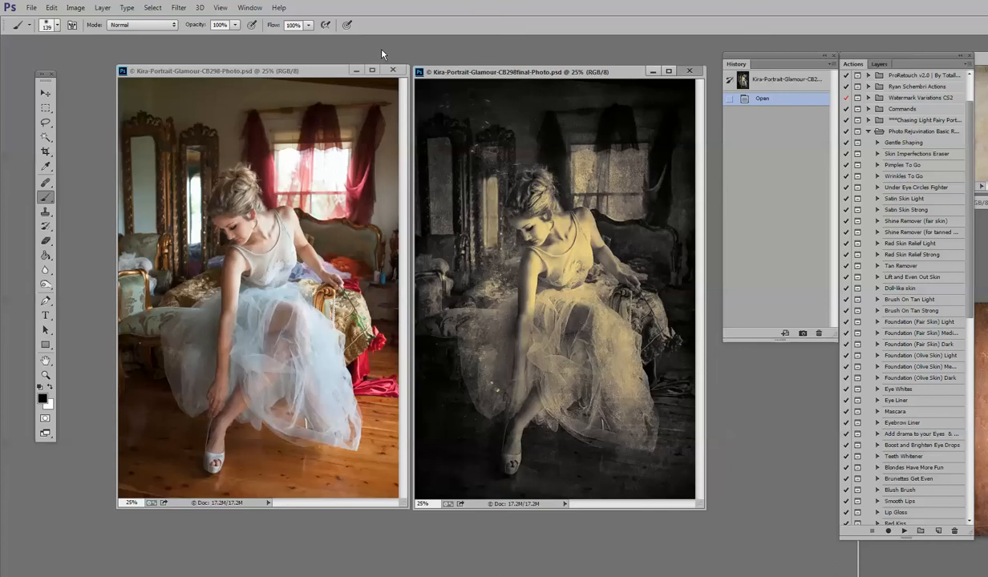
key(ctrl+w)
drag(325, 75, 501, 88)
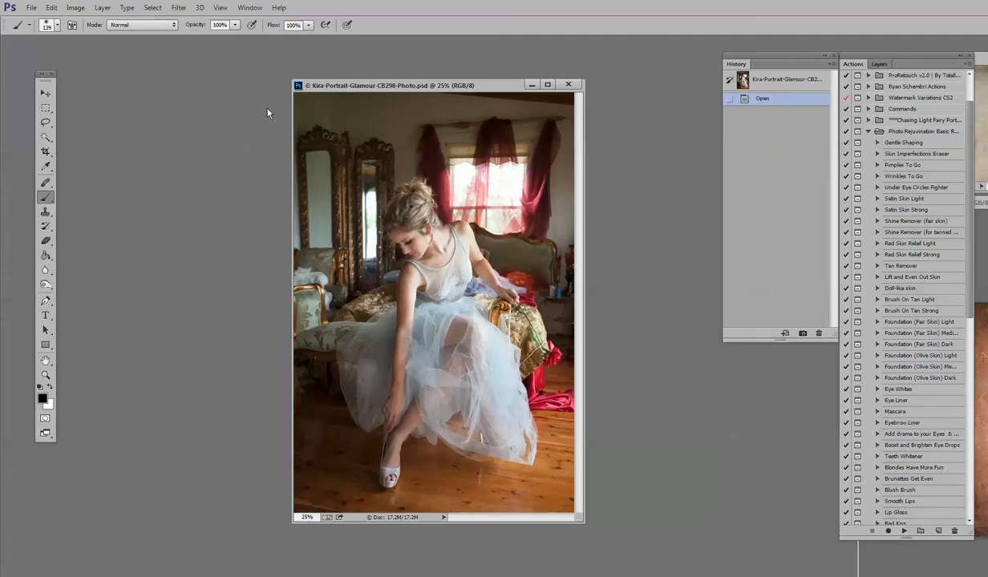
Duplicate the Background layer of the photo under its default name.
click(100, 10)
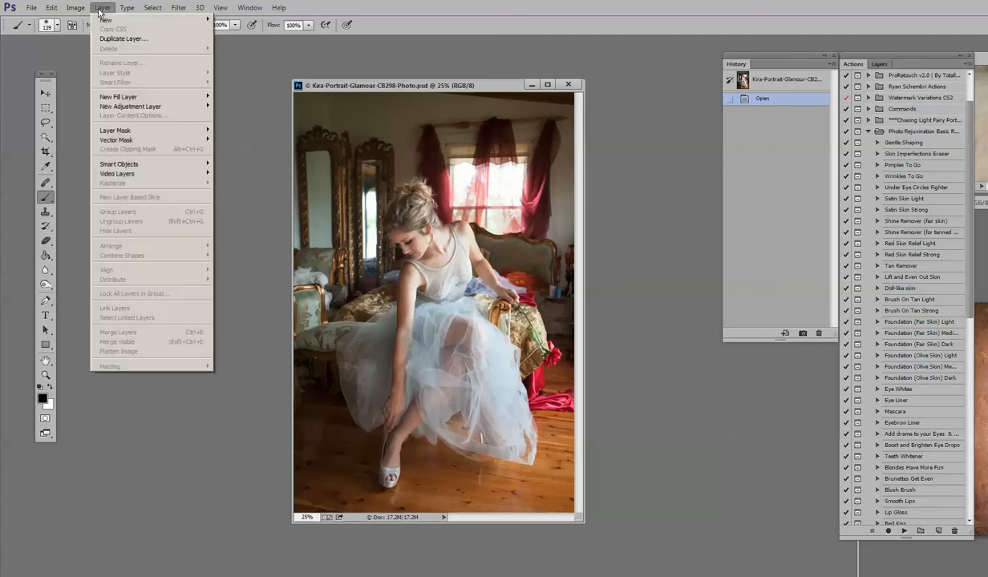
click(144, 39)
click(633, 184)
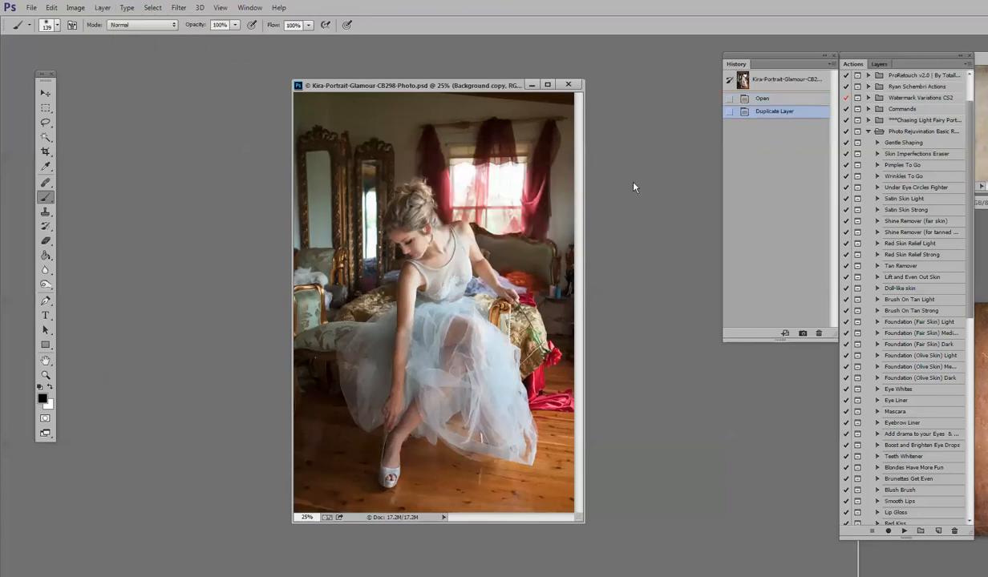
Show the layer list and move it and the history list closer to the photo.
click(879, 63)
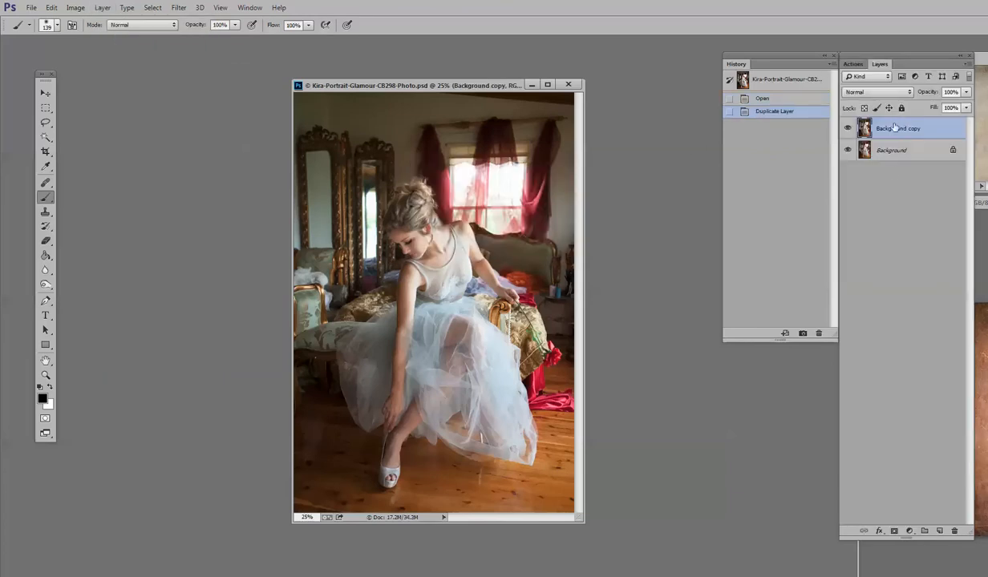
drag(913, 66, 885, 75)
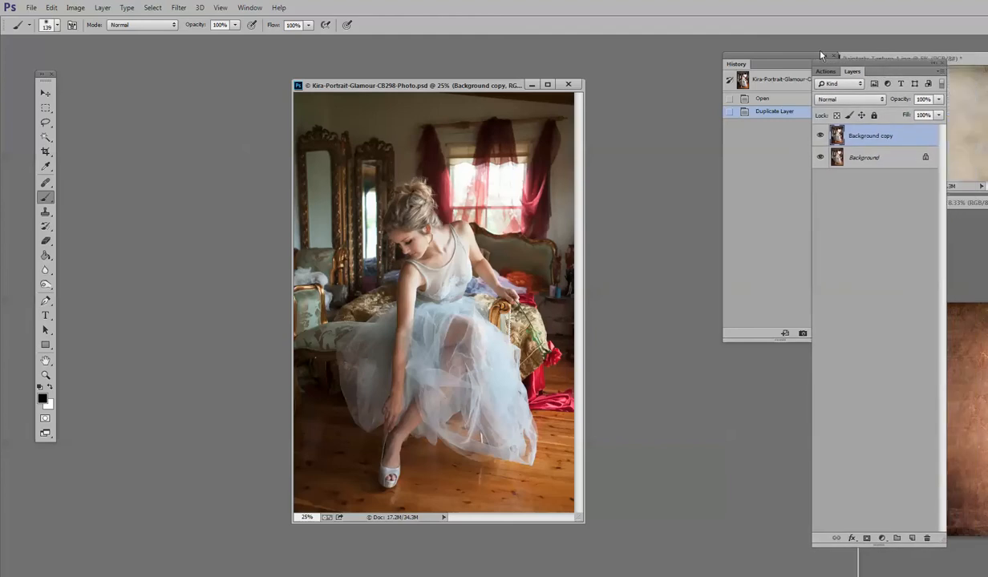
drag(745, 60, 678, 67)
drag(889, 75, 826, 63)
Brighten the Background copy with a Curves adjustment, setting the white point input to 122 and the black point input to 10.
click(75, 8)
mouse_move(160, 35)
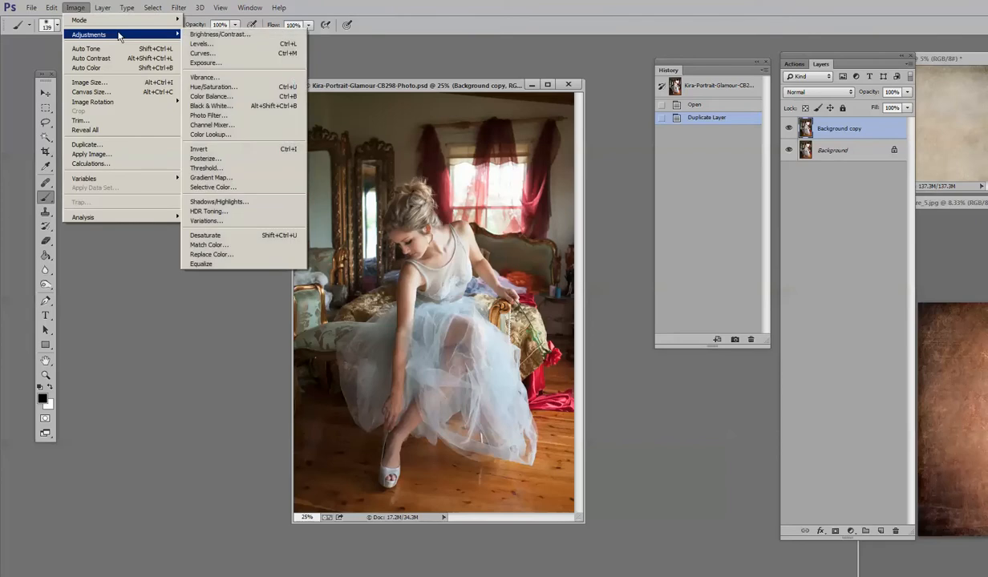
click(211, 53)
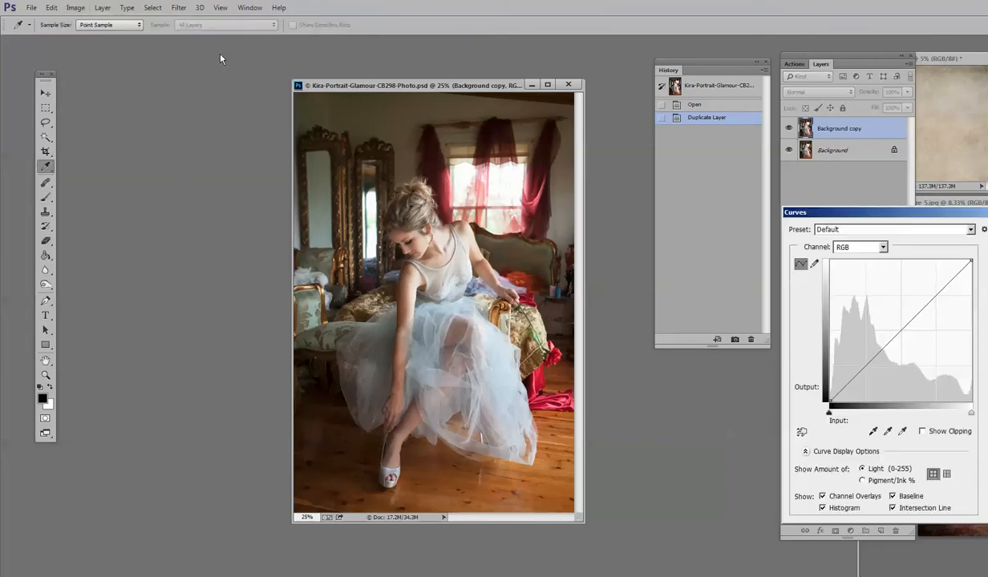
drag(880, 218, 726, 207)
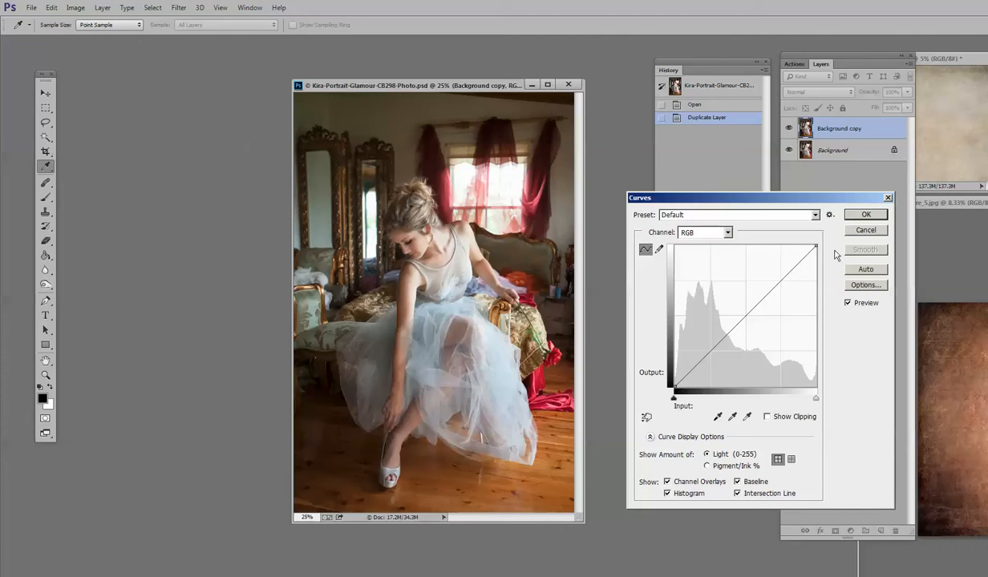
drag(815, 245, 751, 232)
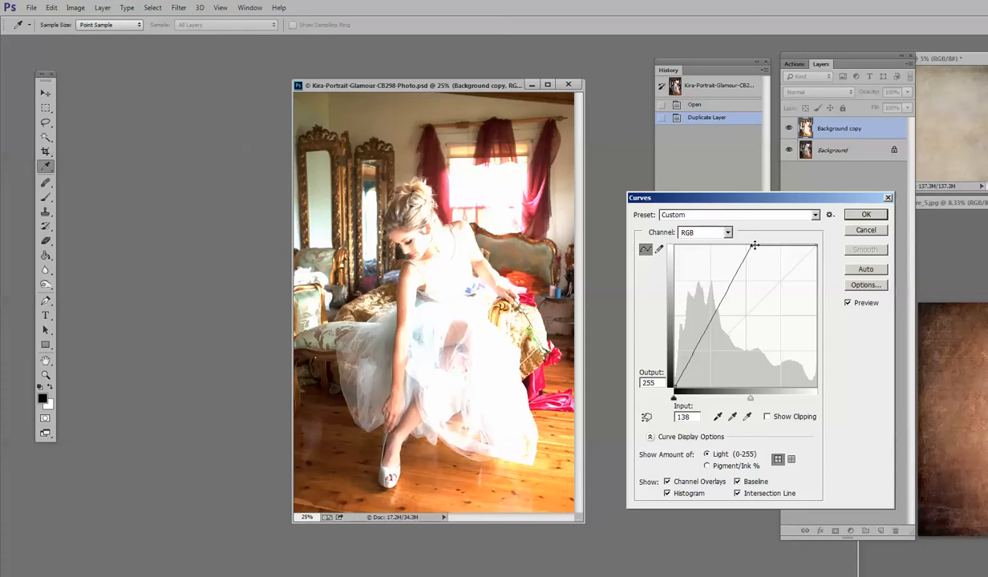
drag(750, 244, 743, 243)
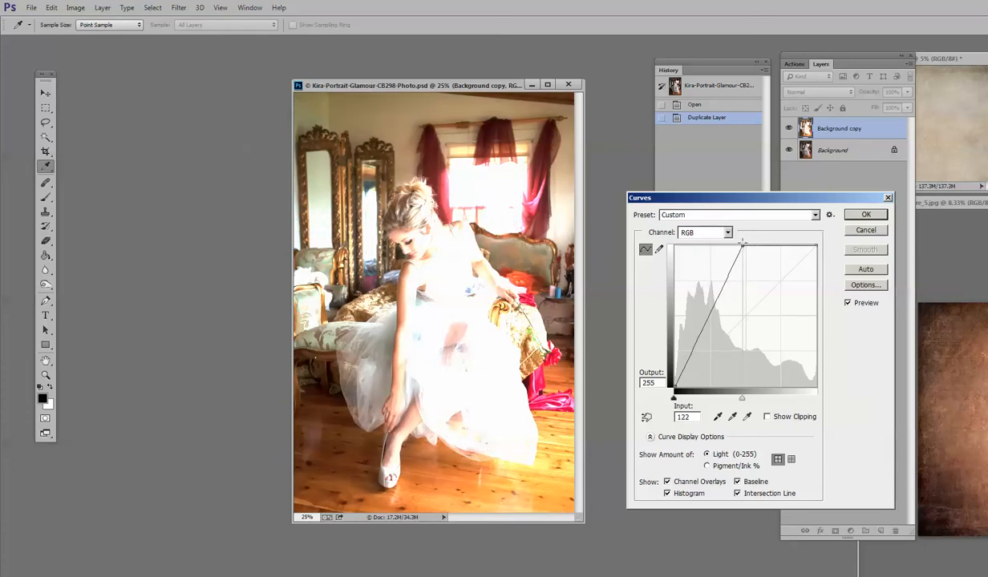
drag(673, 398, 685, 397)
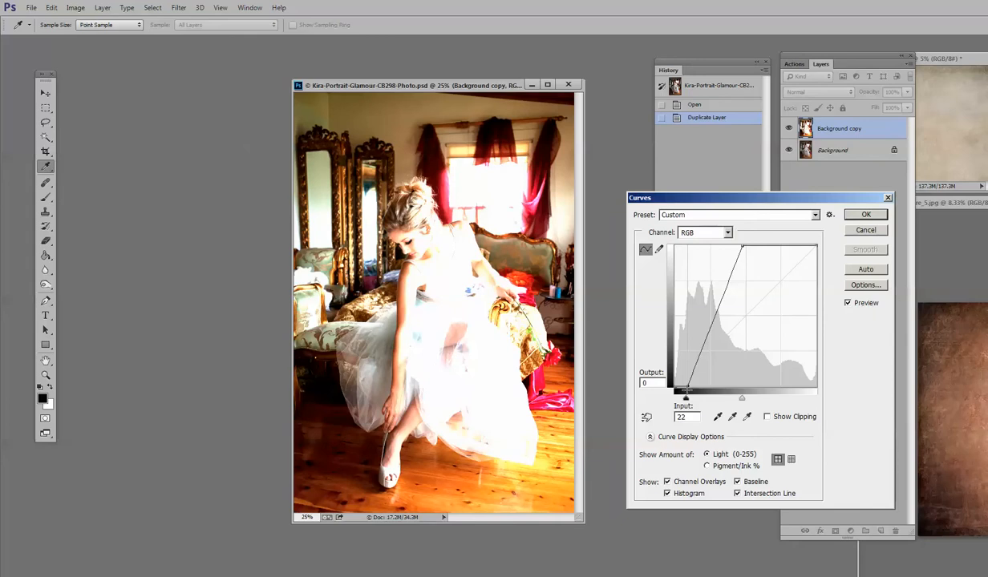
drag(685, 396, 679, 398)
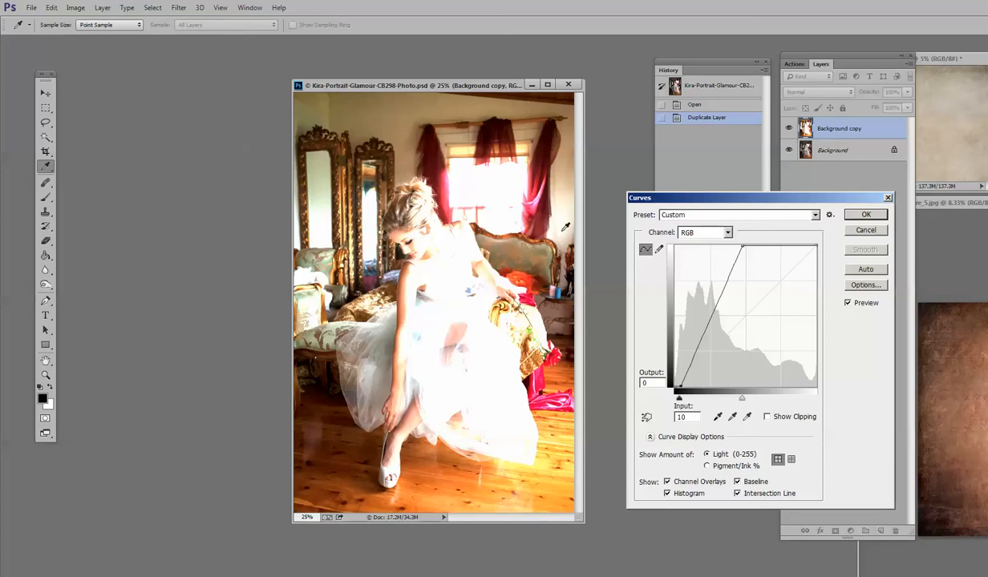
click(861, 214)
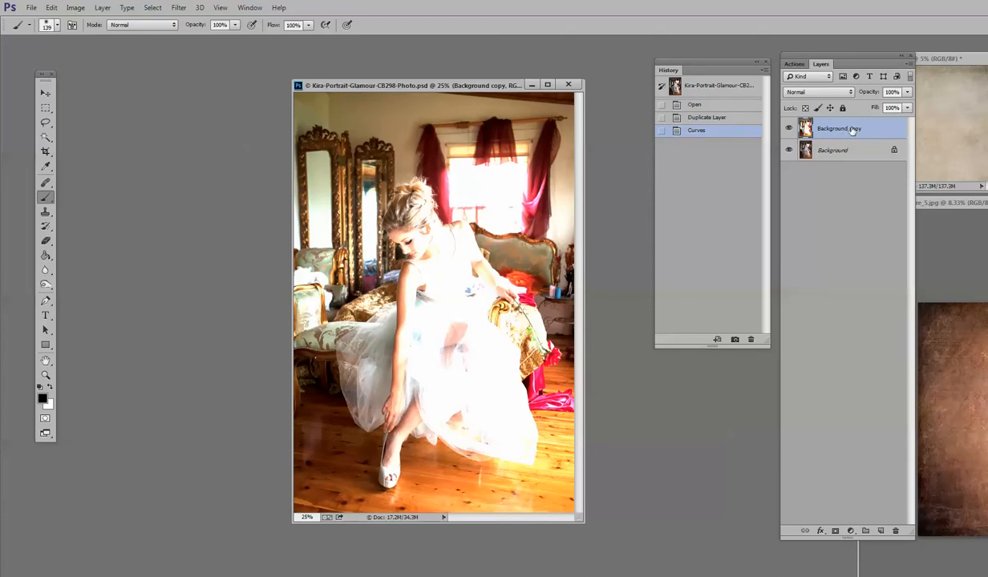
Add a layer mask to the Background copy, invert it to black, and set white as the foreground colour.
click(835, 532)
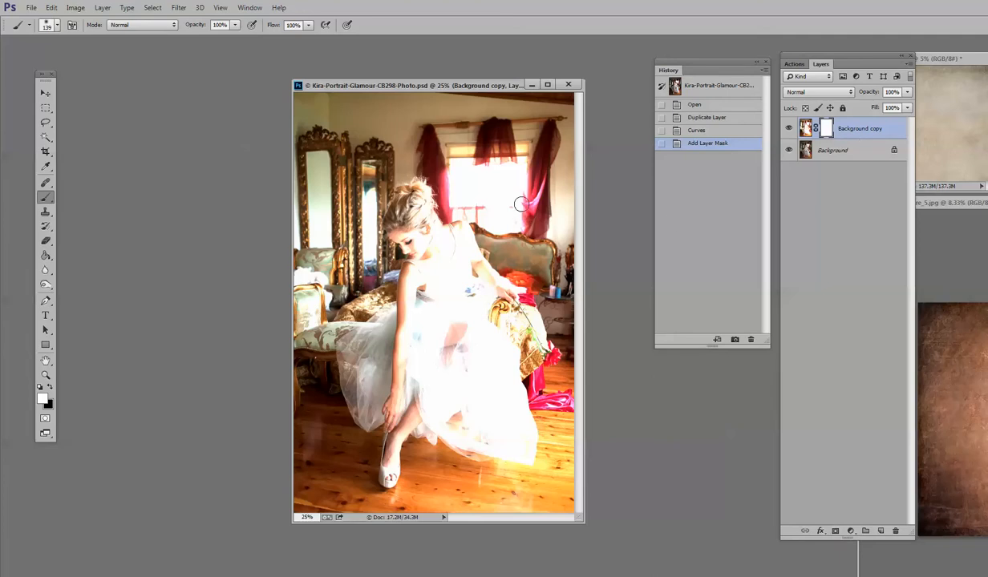
key(ctrl+i)
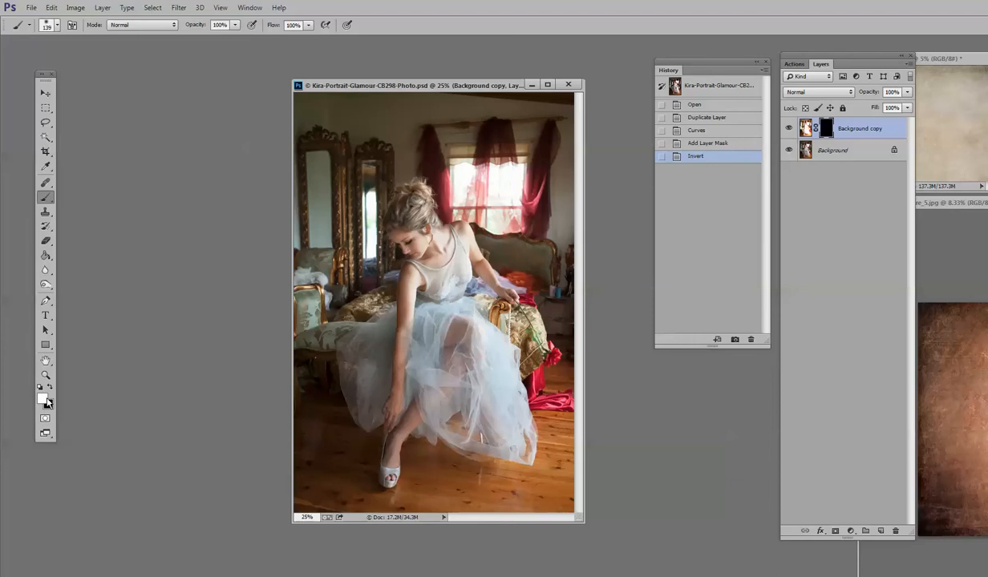
key(d)
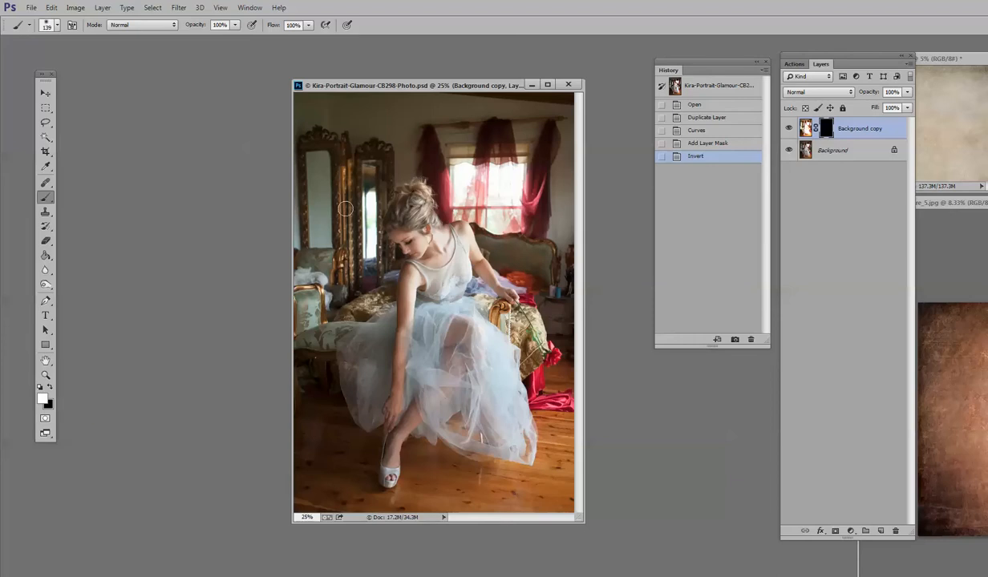
Paint white on the mask over the large mirror's gilded frame, reducing the brush size to 80 px for the narrower parts.
drag(344, 255, 333, 257)
mouse_move(338, 152)
mouse_down()
mouse_move(334, 136)
mouse_move(319, 140)
mouse_up()
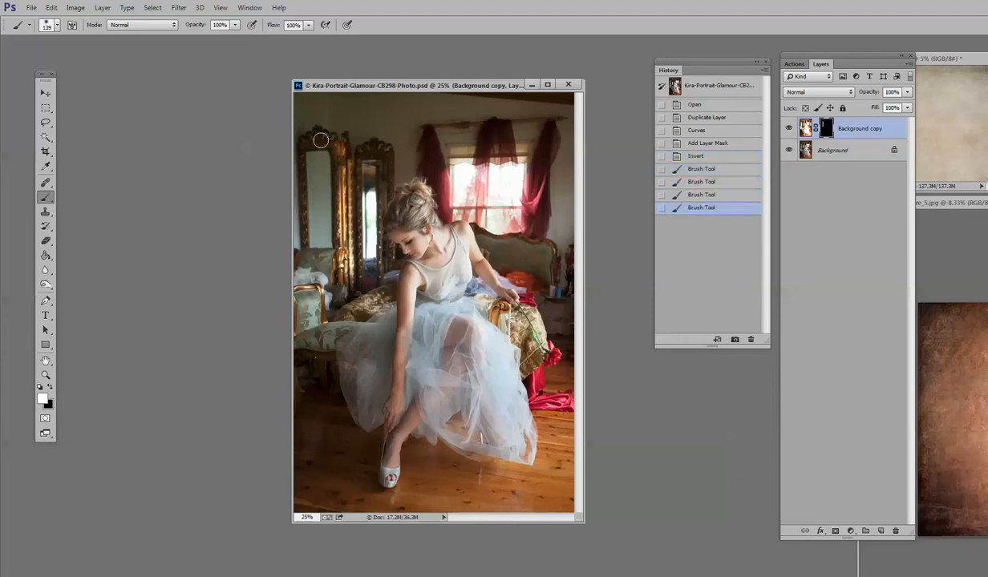
click(57, 25)
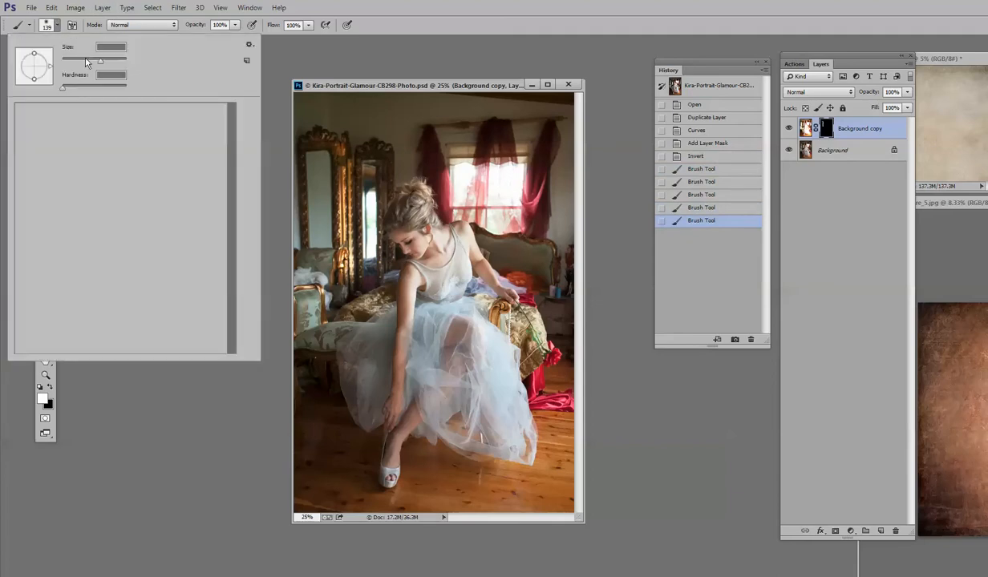
click(56, 26)
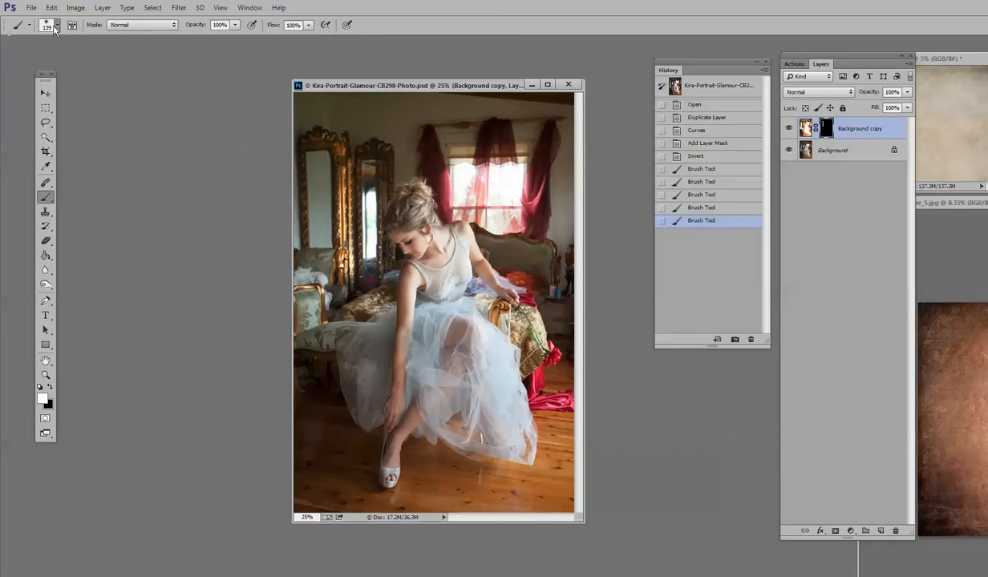
click(57, 25)
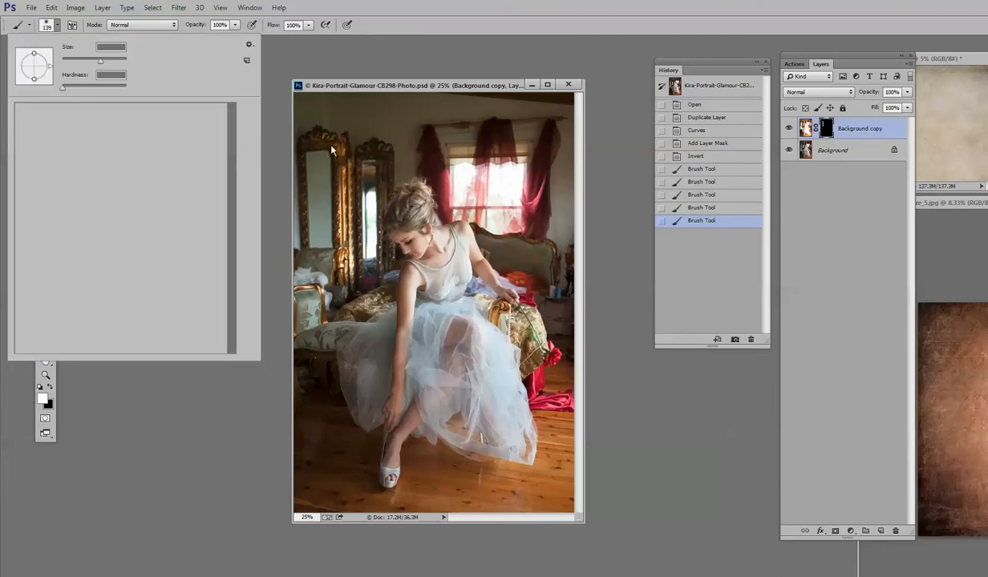
click(88, 61)
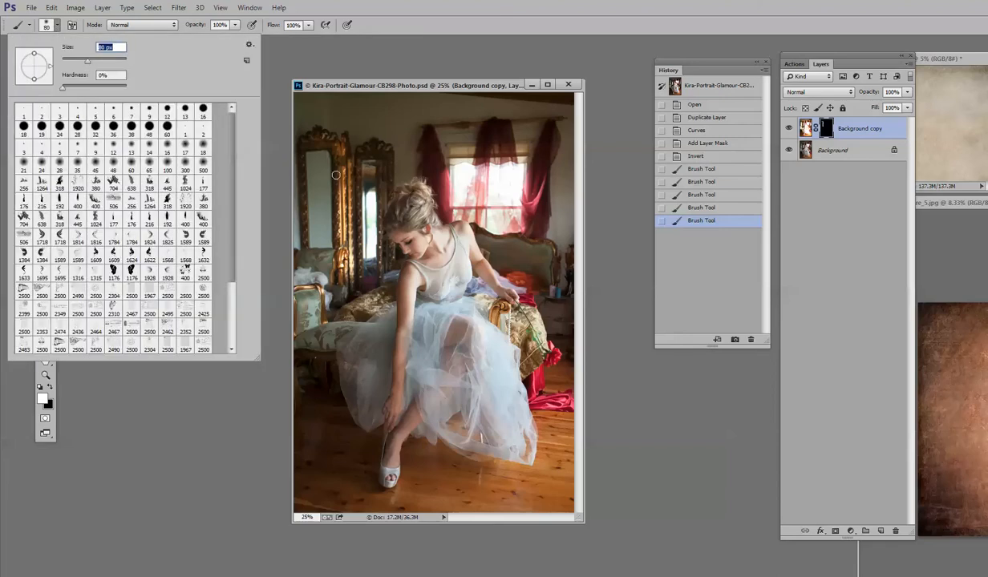
click(305, 144)
drag(305, 144, 290, 154)
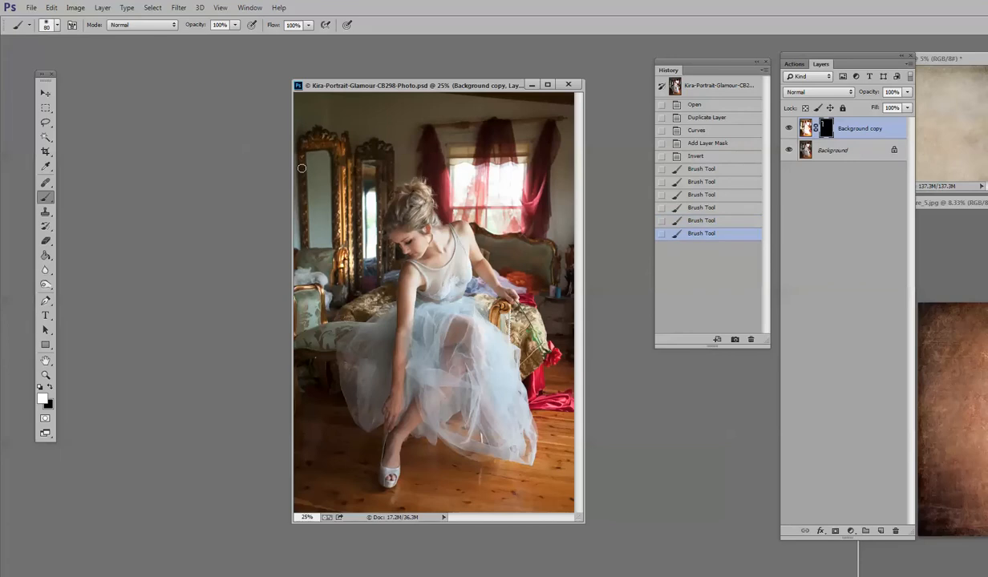
drag(304, 218, 292, 234)
mouse_move(327, 272)
mouse_down()
mouse_move(341, 222)
mouse_move(328, 166)
mouse_move(345, 225)
mouse_up()
Paint white on the mask over the narrower mirror's frame and the armchair's gilded arm.
mouse_move(372, 147)
mouse_down()
mouse_move(382, 152)
mouse_move(375, 232)
mouse_move(370, 202)
mouse_move(389, 250)
mouse_move(369, 209)
mouse_move(373, 258)
mouse_up()
drag(372, 293, 338, 288)
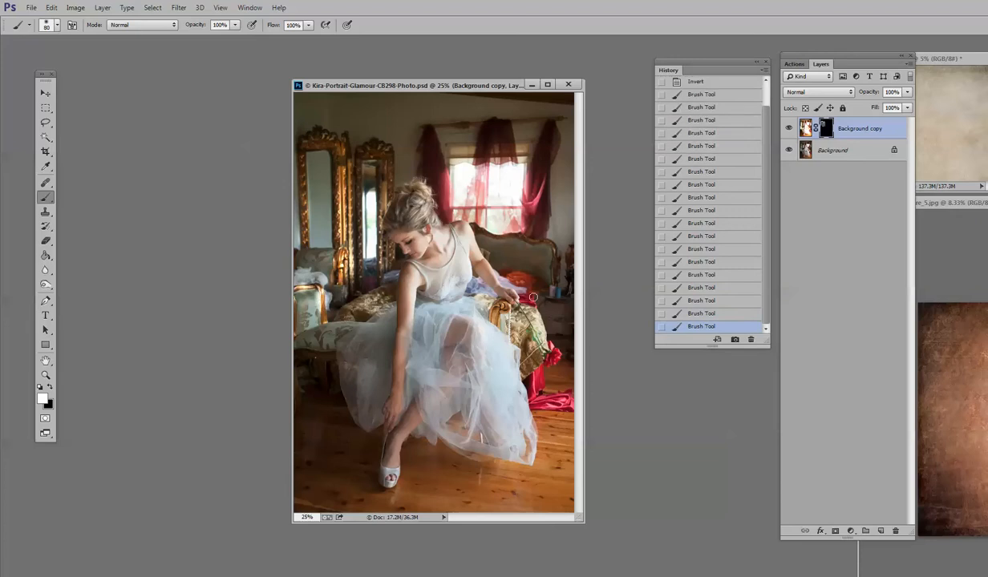
drag(310, 283, 312, 310)
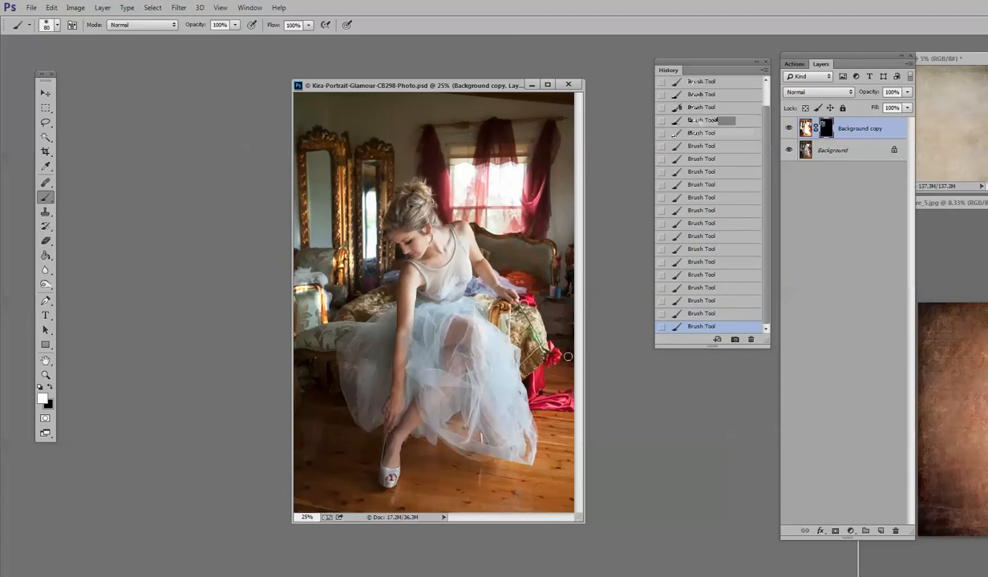
Set the brush opacity to 41% and paint white on the mask over the woman's hair and the sofa's carved back.
click(234, 25)
drag(202, 36, 201, 37)
mouse_move(402, 217)
mouse_down()
mouse_move(396, 207)
mouse_move(413, 194)
mouse_up()
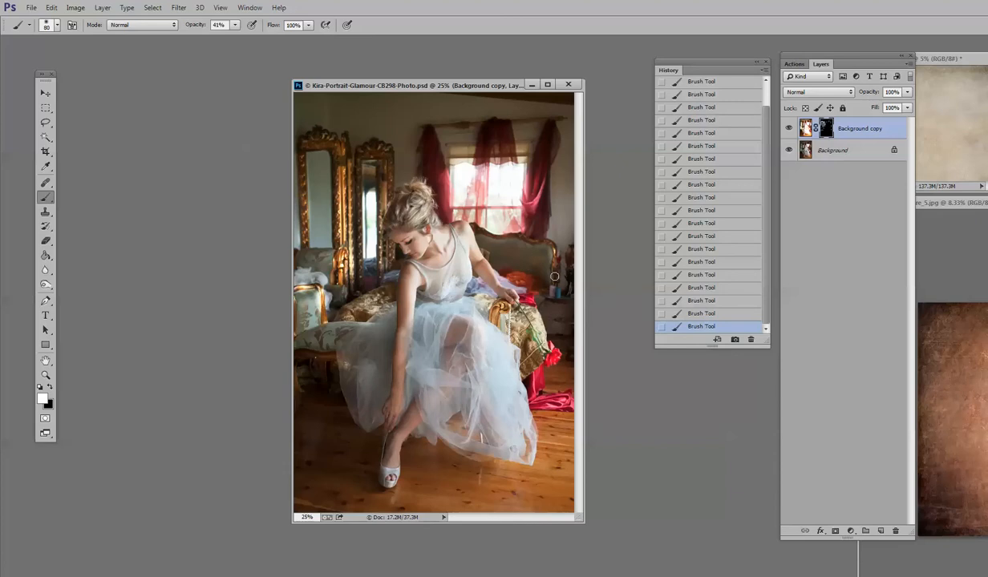
drag(547, 270, 484, 234)
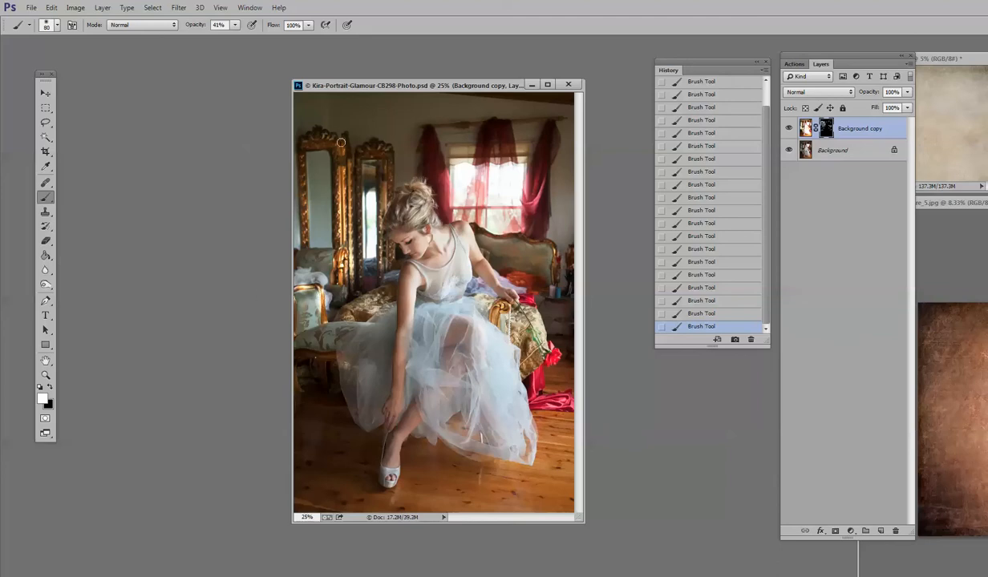
Switch the brush to black at 19% opacity and flatten the image.
click(51, 389)
drag(236, 26, 219, 30)
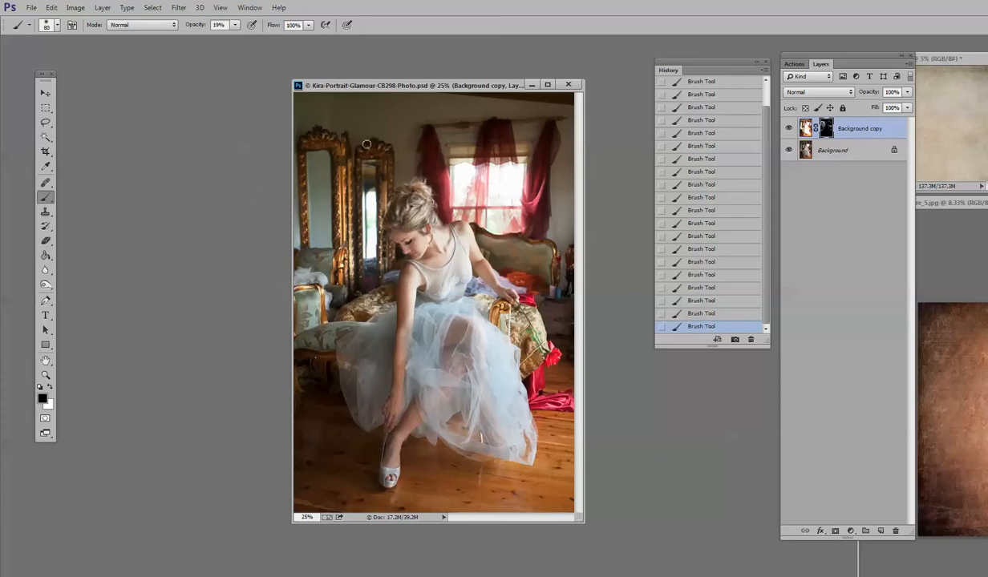
click(102, 8)
click(128, 351)
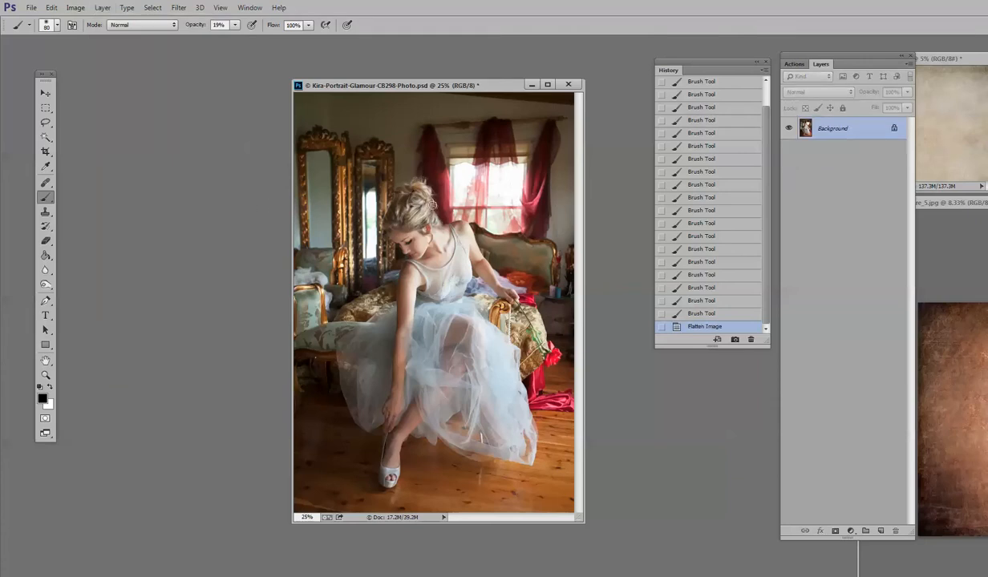
Widen the action list and run the Light and Shadow action on the flattened photo, continuing past its message.
click(794, 65)
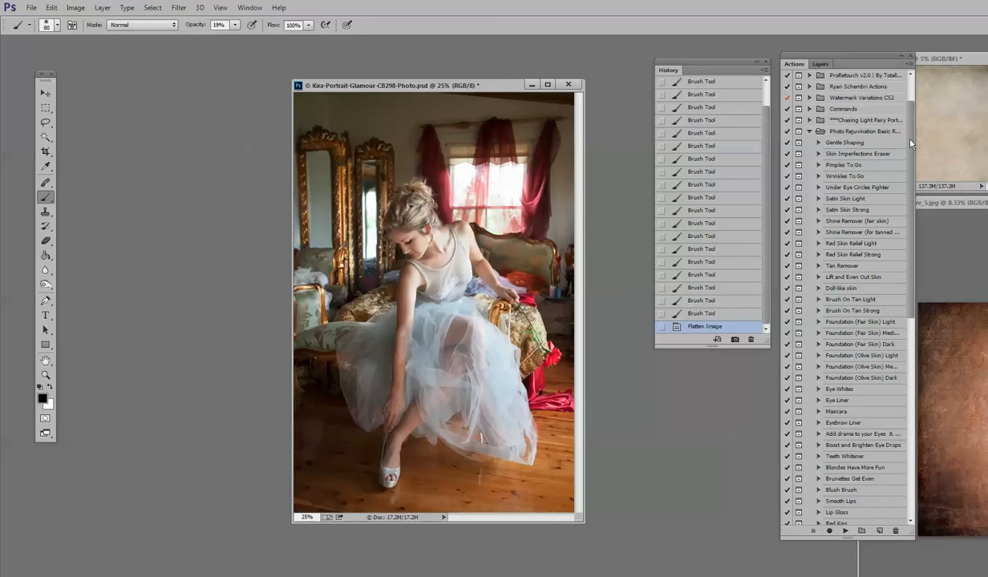
drag(910, 143, 968, 147)
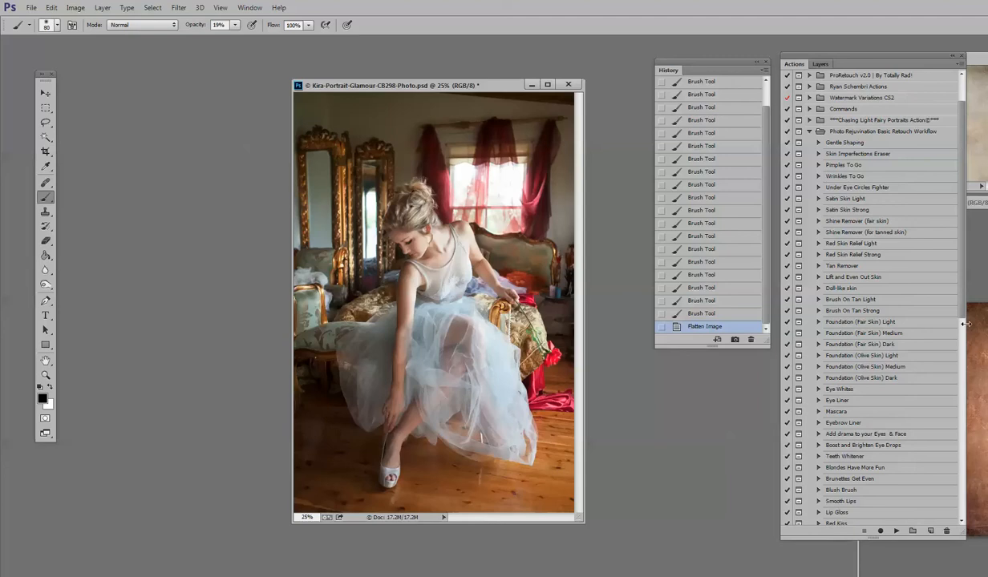
scroll(882, 321, down, 5)
click(862, 377)
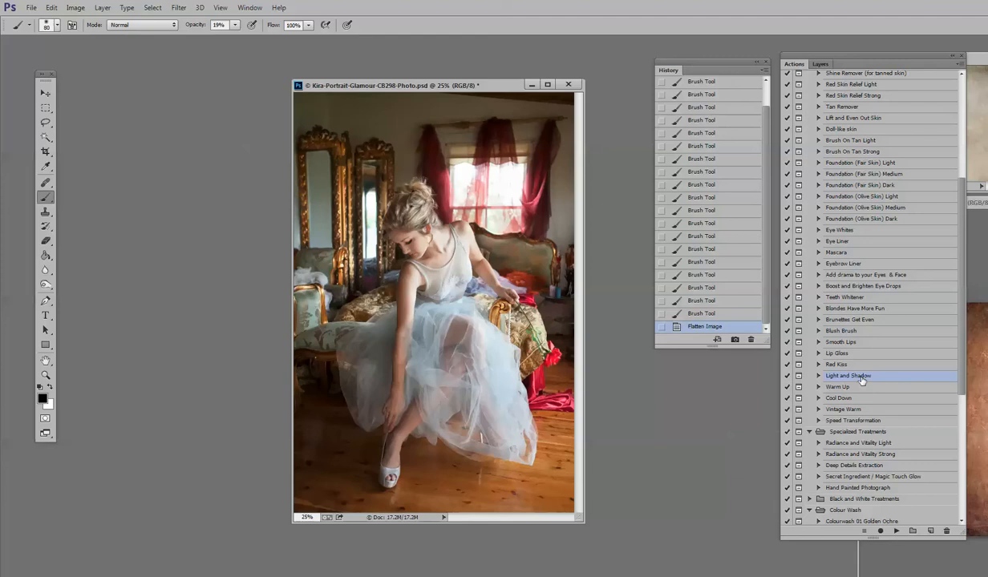
click(896, 532)
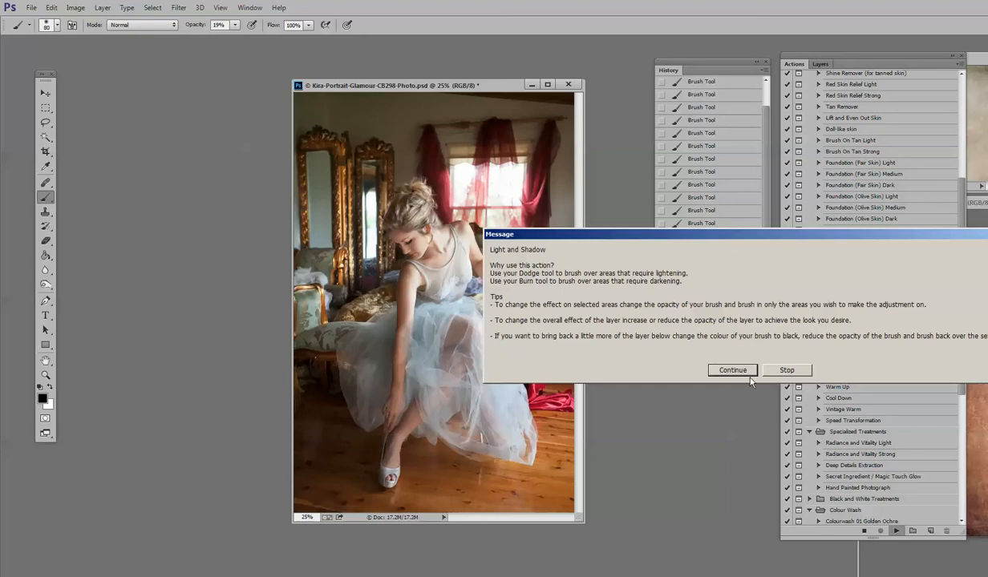
click(713, 368)
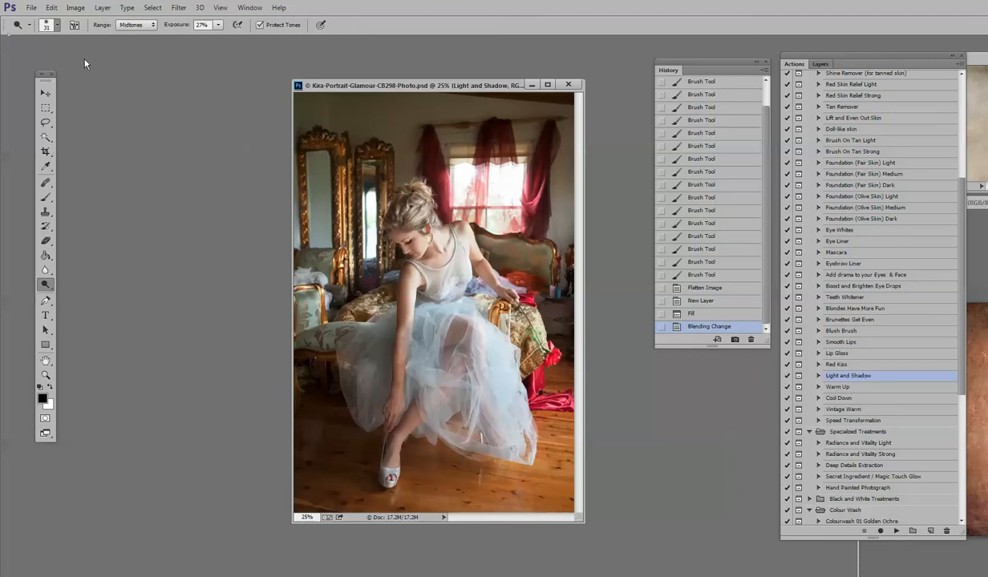
Set the Dodge brush size to 184 px and dodge the woman's face, shoulder and upper body on the Light and Shadow layer.
click(51, 26)
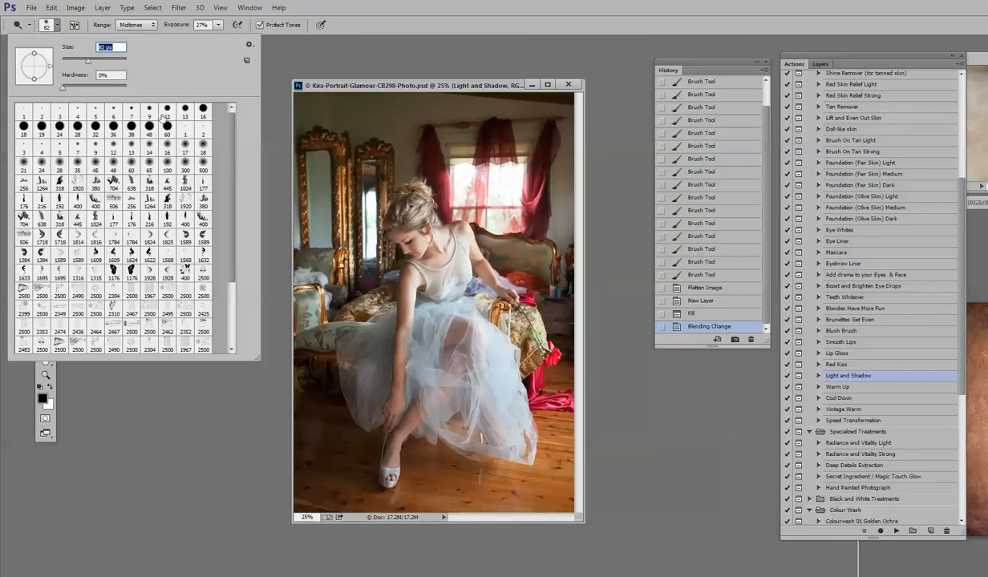
drag(88, 60, 110, 66)
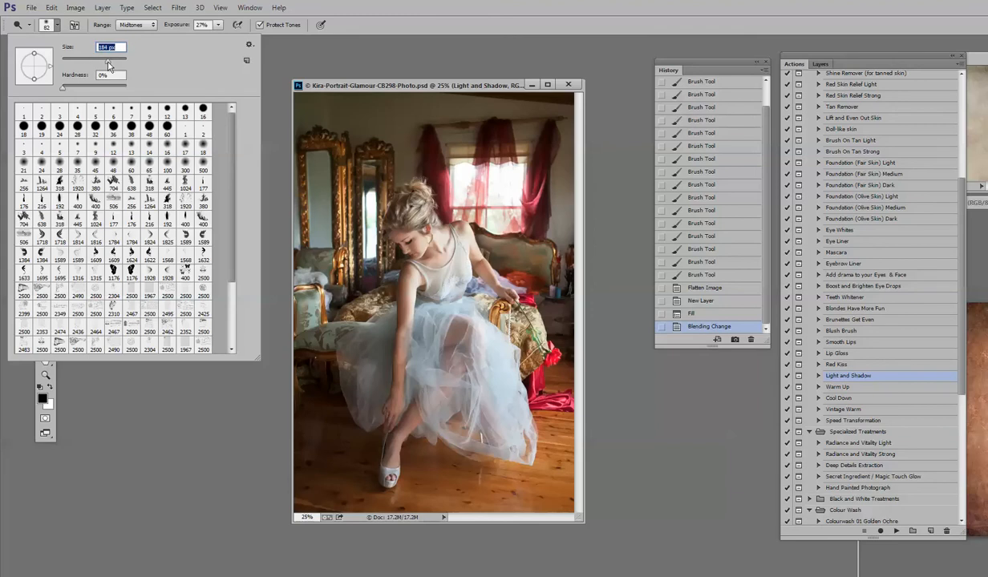
click(398, 233)
click(392, 225)
click(401, 233)
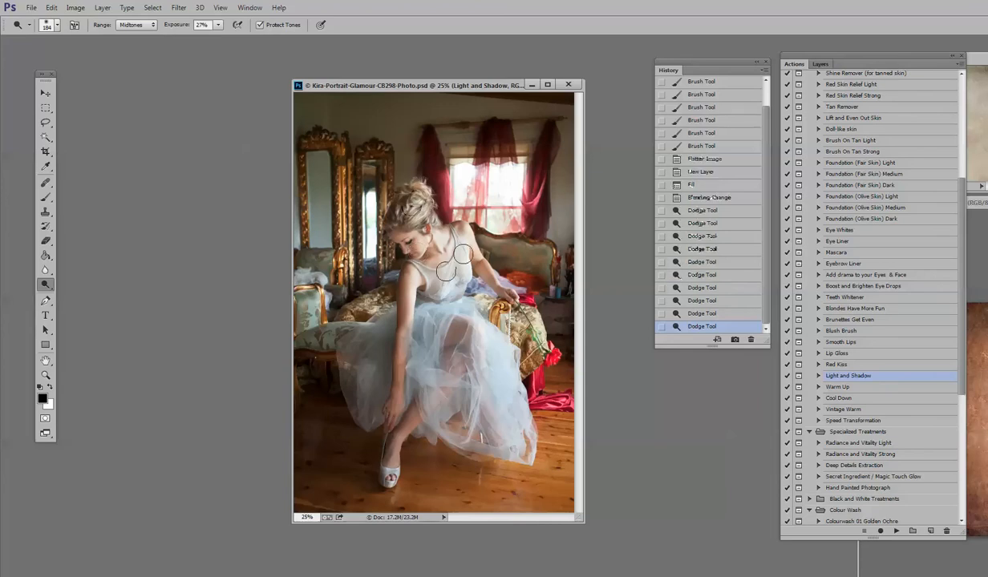
click(420, 273)
click(400, 261)
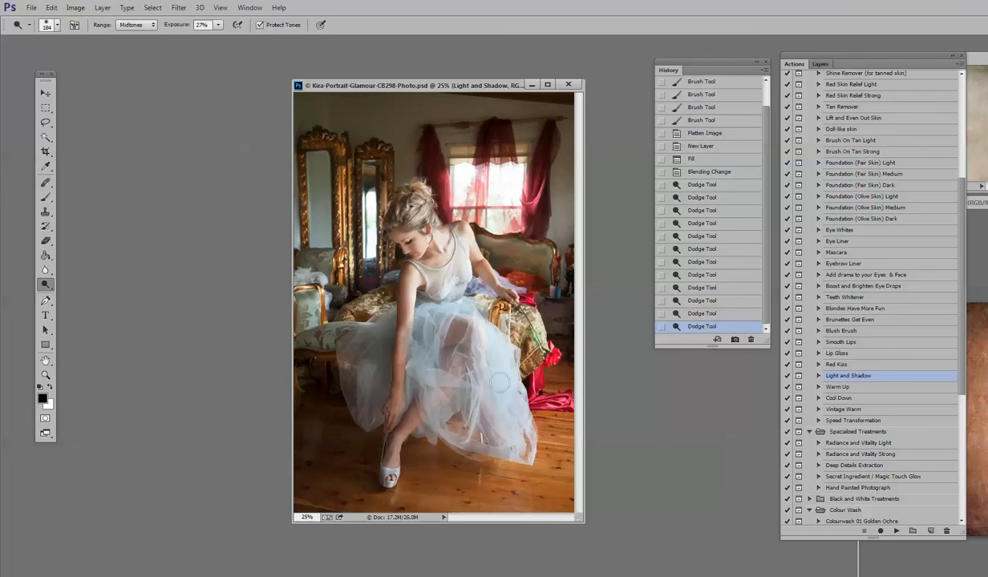
Dodge the woman's outstretched forearm and the folds of the tulle skirt.
drag(479, 271, 497, 283)
click(481, 359)
click(433, 378)
click(437, 354)
click(479, 330)
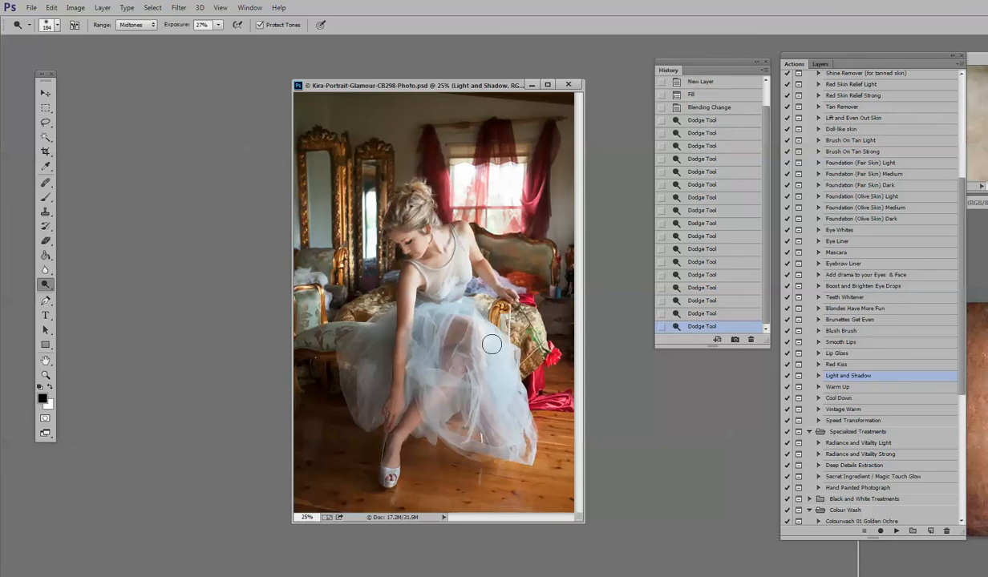
Reduce the Dodge brush to 100 px and dodge the woman's hairline and forehead.
click(46, 374)
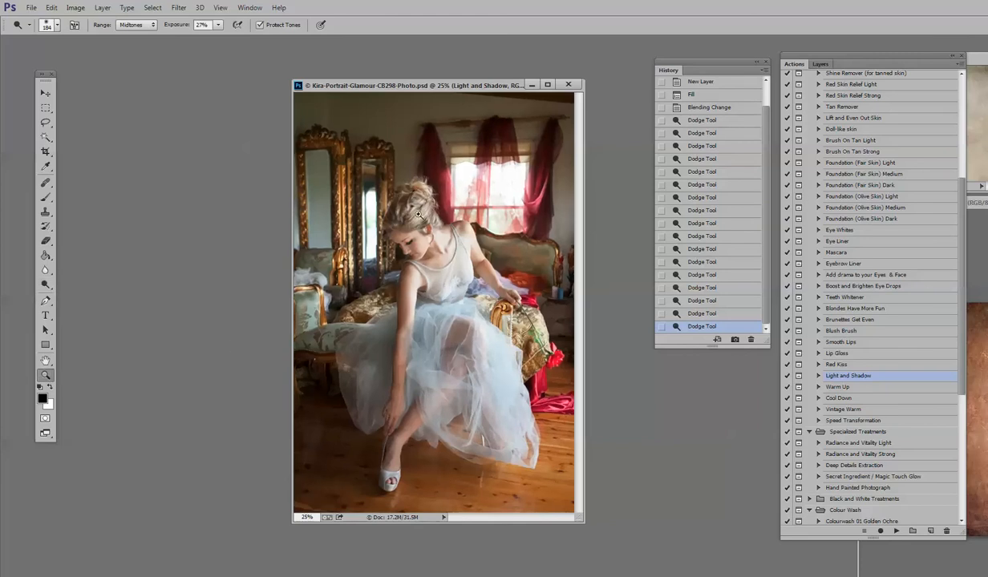
click(418, 215)
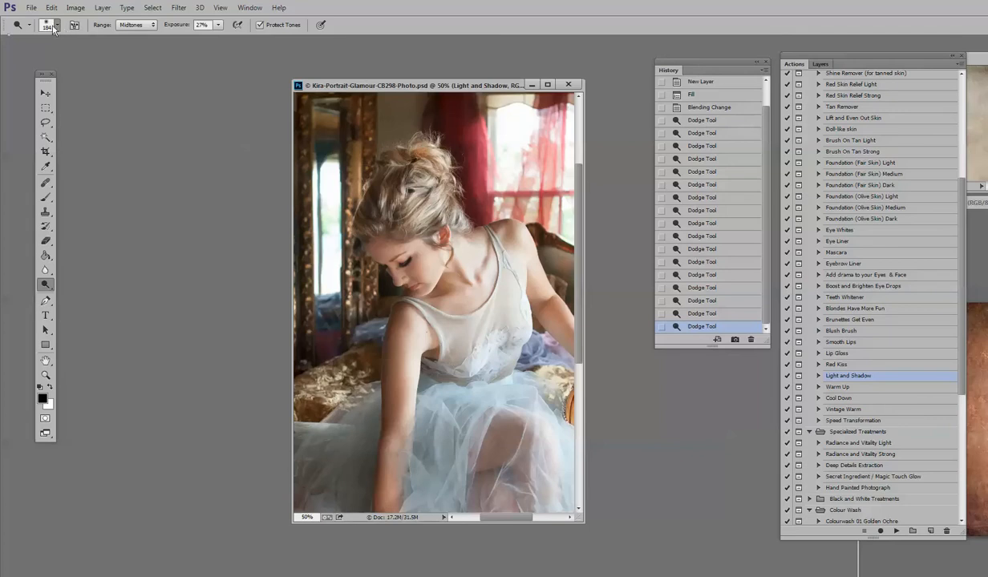
click(56, 25)
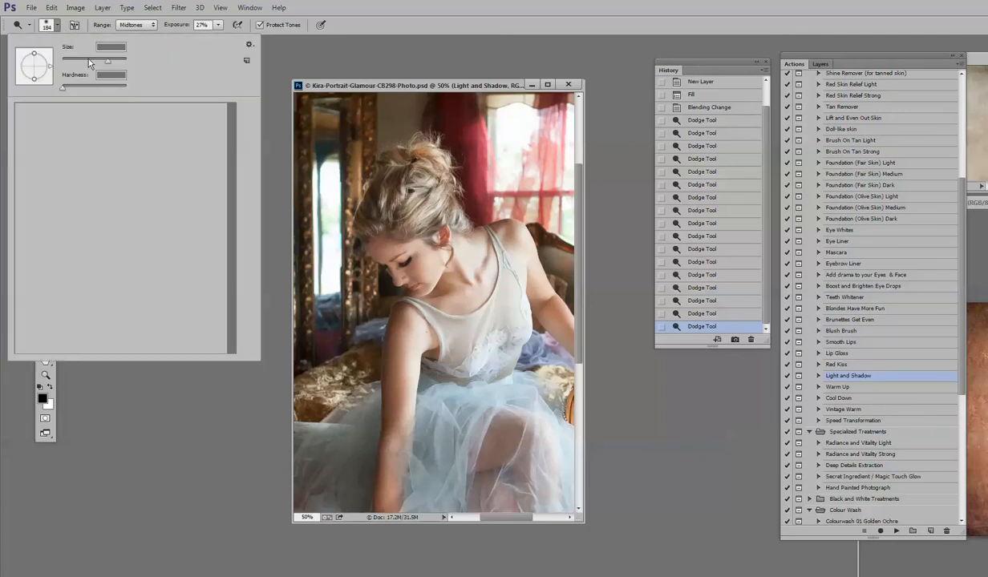
key(Escape)
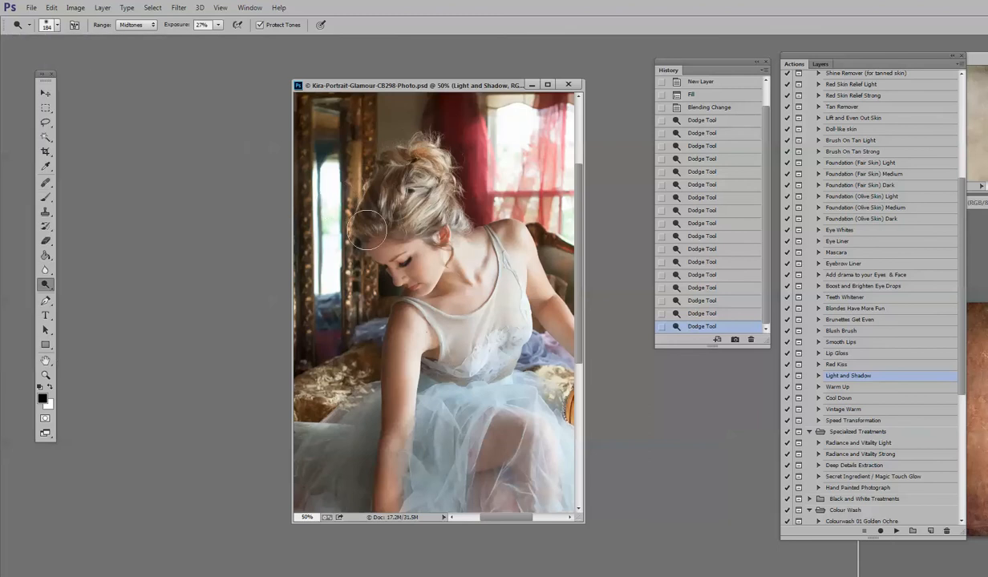
key(bracketleft)
click(390, 237)
key(bracketleft)
key(bracketleft)
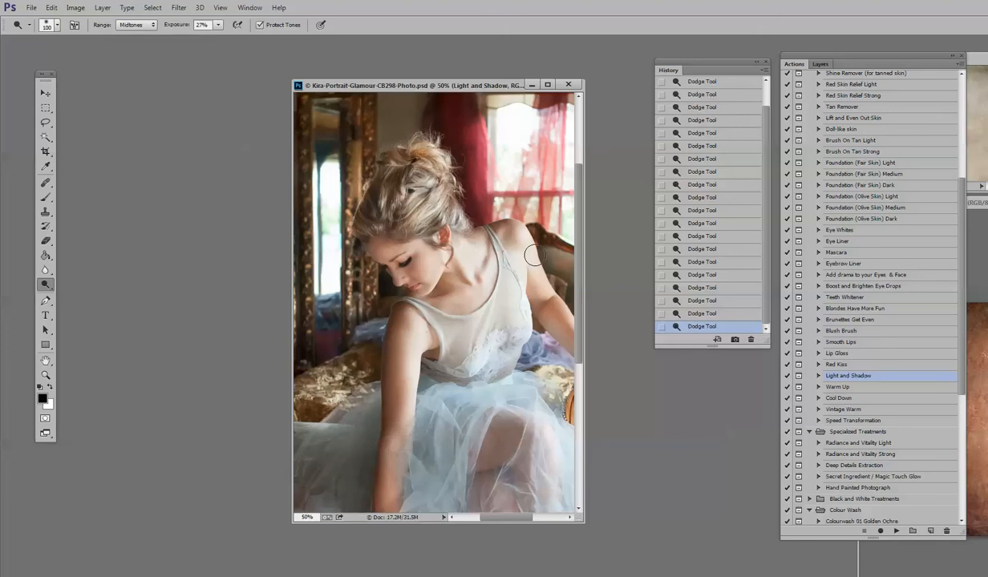
Examine the dodged arm, skirt, foot and face up close and check the whole picture.
scroll(534, 255, down, 4)
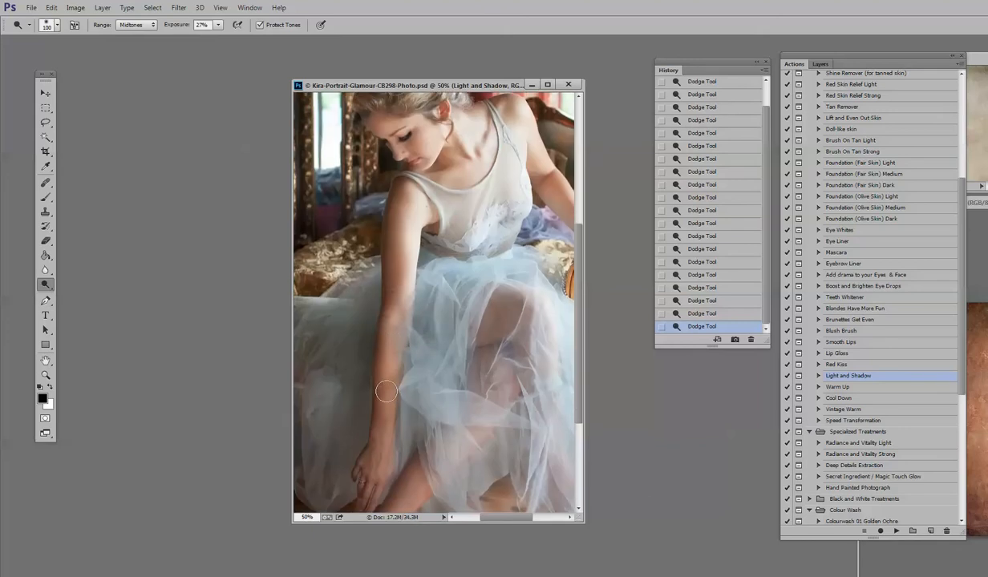
scroll(412, 420, down, 3)
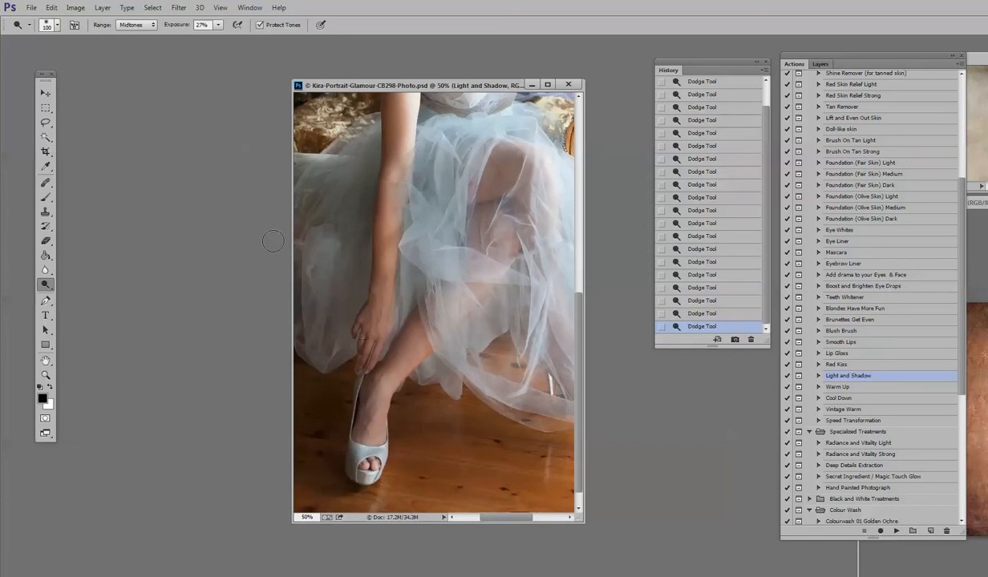
click(53, 374)
click(481, 359)
click(481, 360)
click(482, 360)
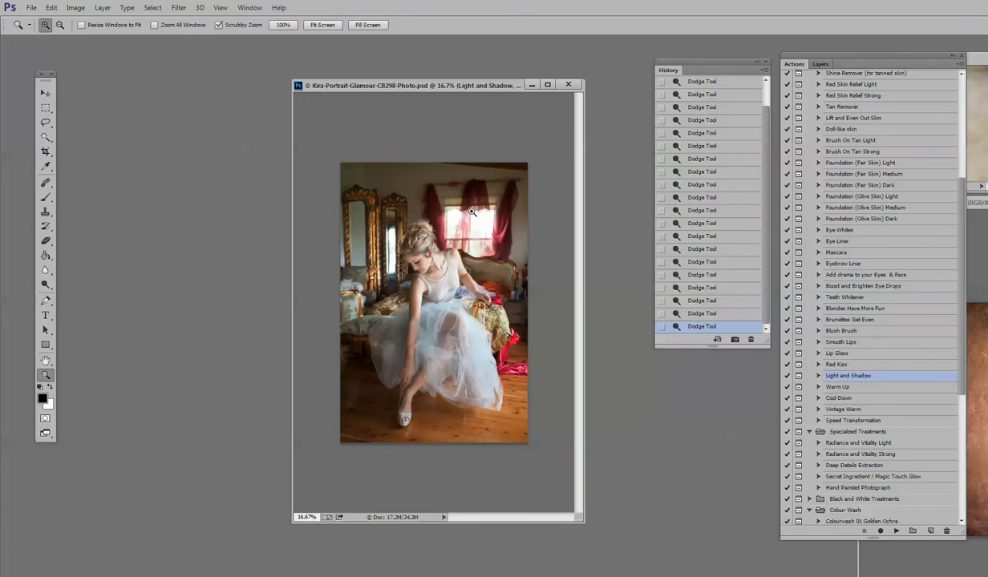
key(o)
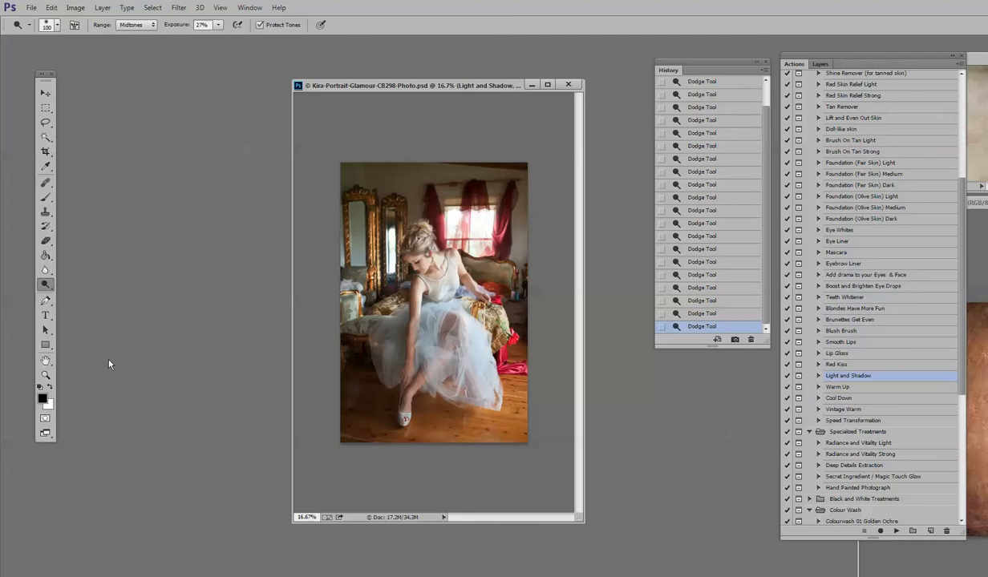
key(z)
click(405, 229)
click(424, 234)
click(46, 286)
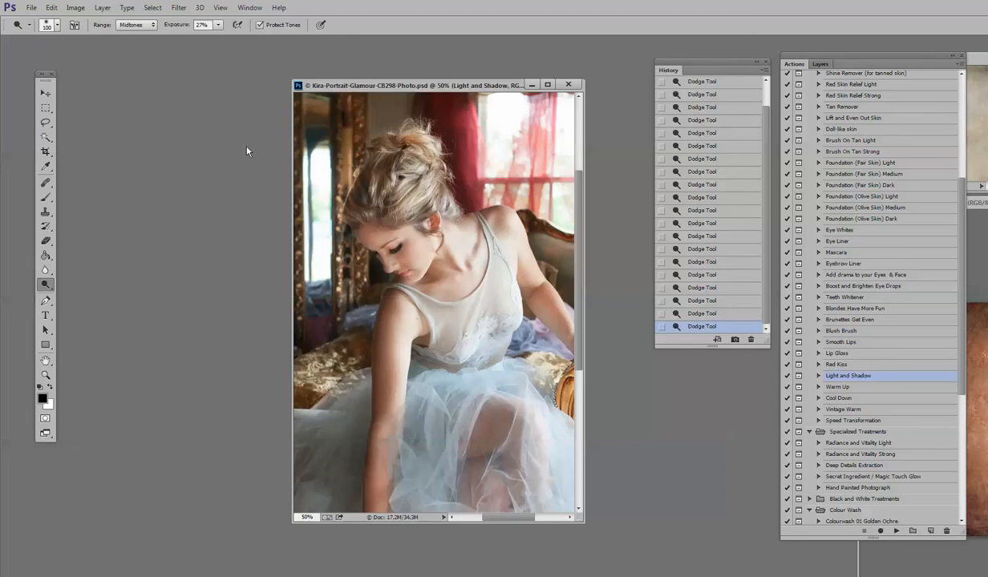
Flatten the Light and Shadow layer into the photo.
click(820, 64)
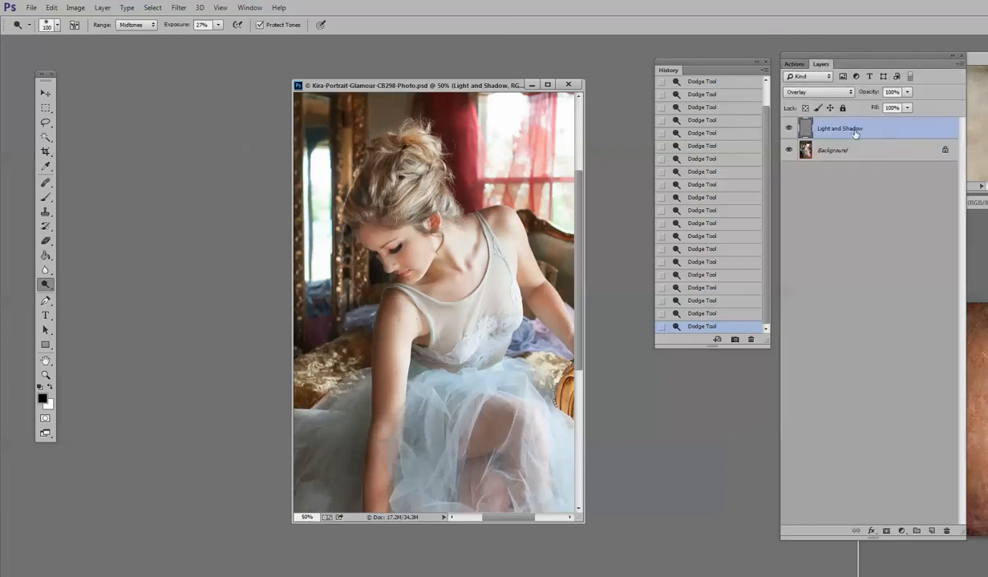
click(103, 8)
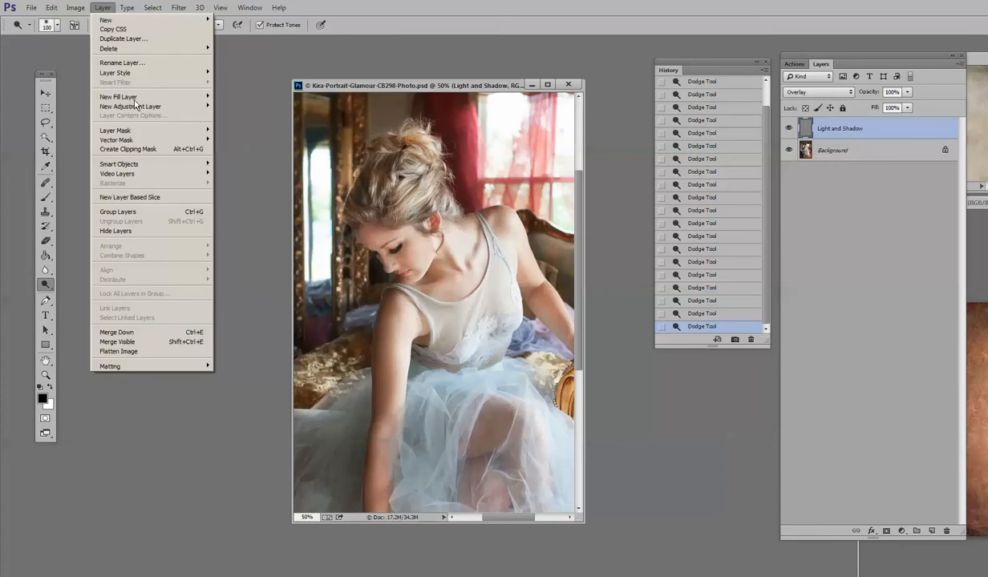
click(153, 351)
Run the Radiance and Vitality Light action from Specialized Treatments on the flattened photo, continuing past its message.
key(alt+F9)
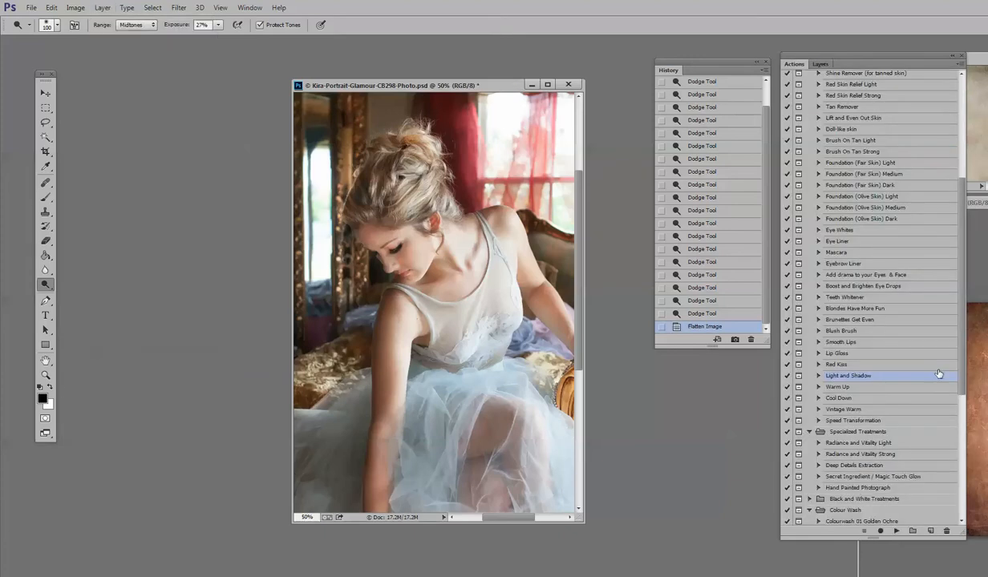
scroll(918, 368, down, 6)
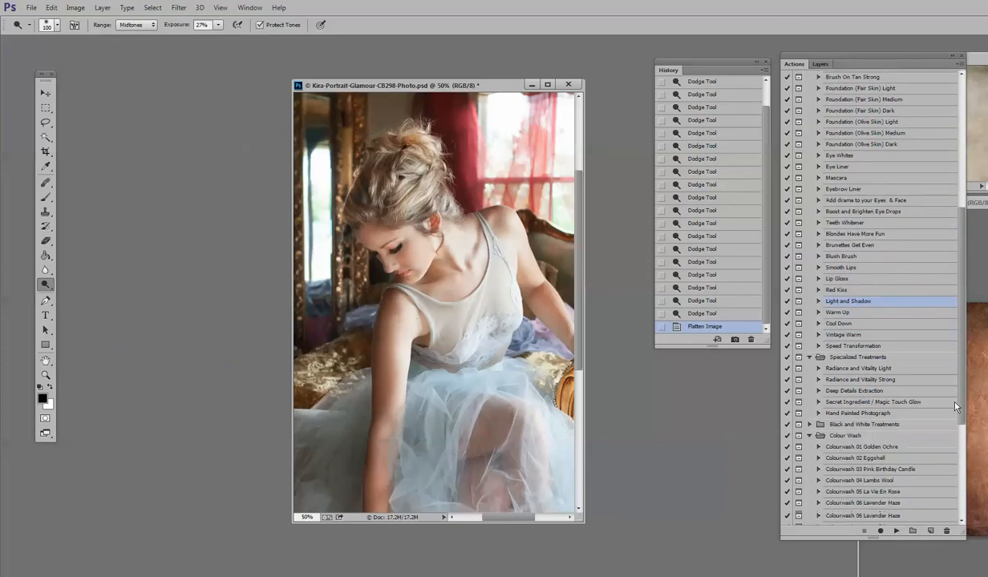
scroll(944, 467, down, 1)
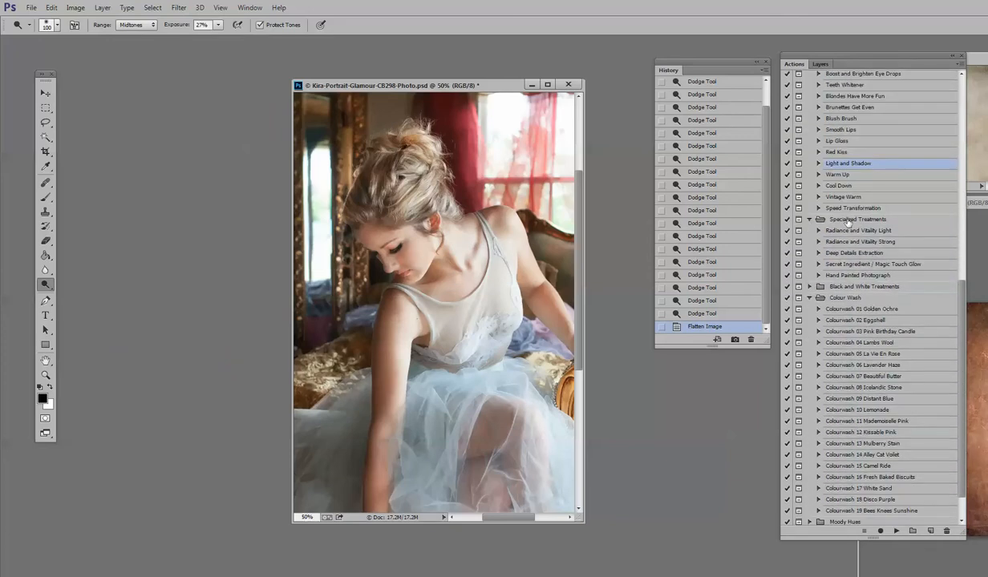
click(45, 374)
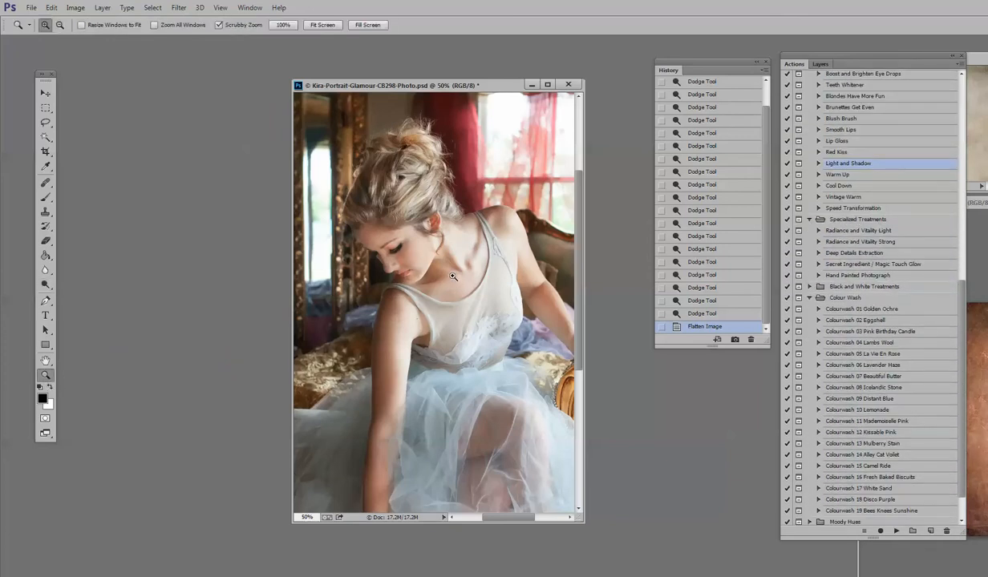
alt+click(453, 276)
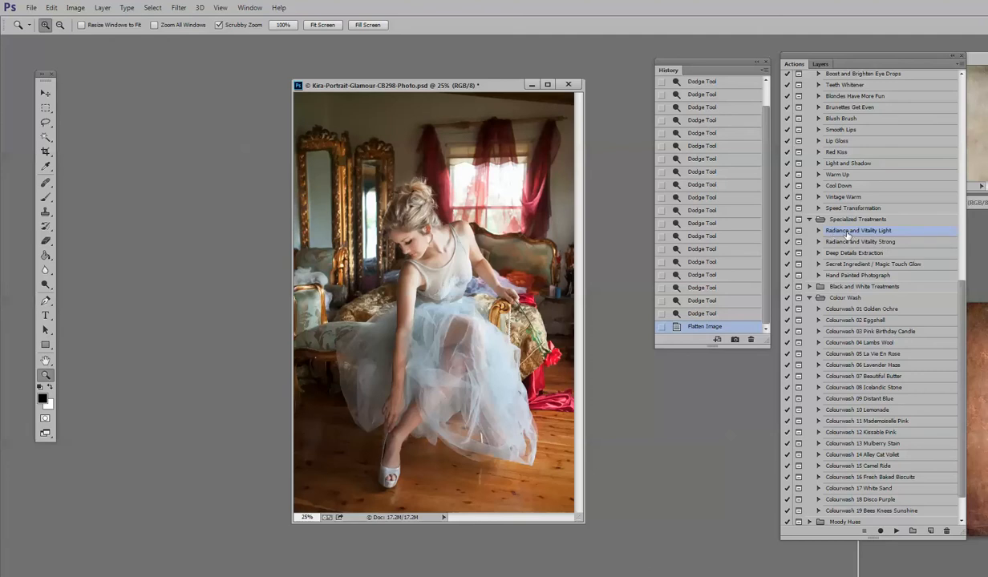
click(897, 532)
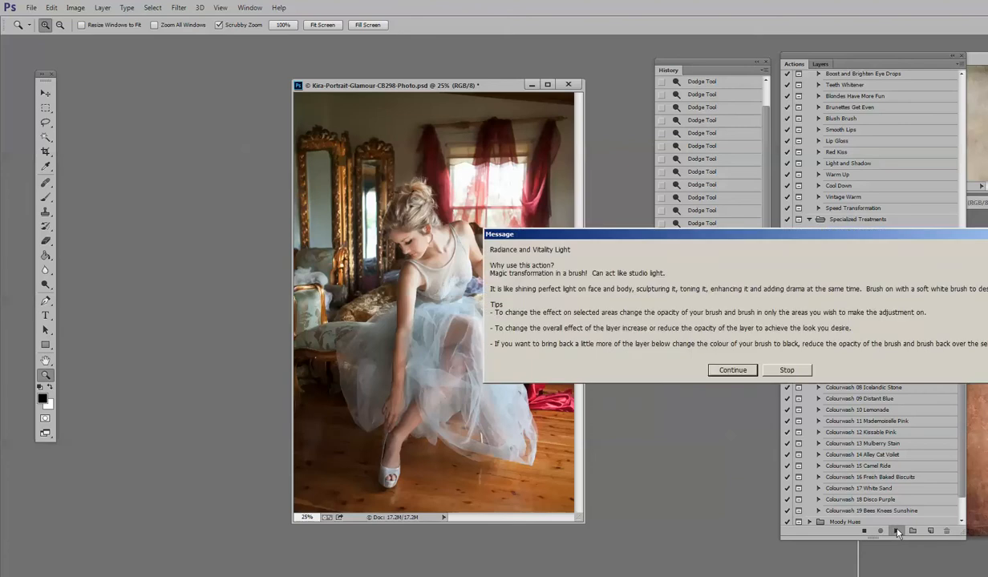
click(722, 372)
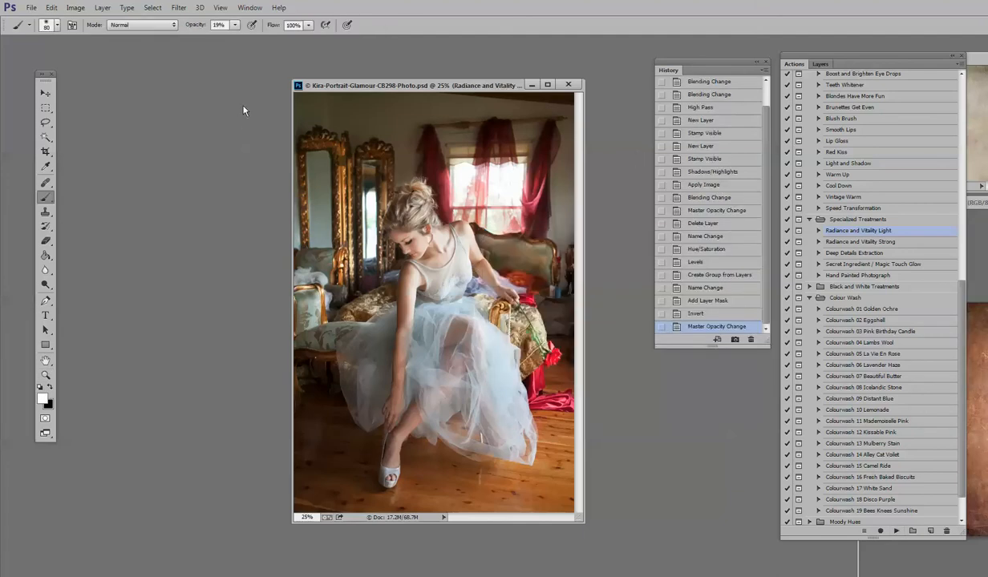
Set the brush opacity to 100% and paint white on the Radiance and Vitality Light mask over the woman's face and upper arm.
click(816, 63)
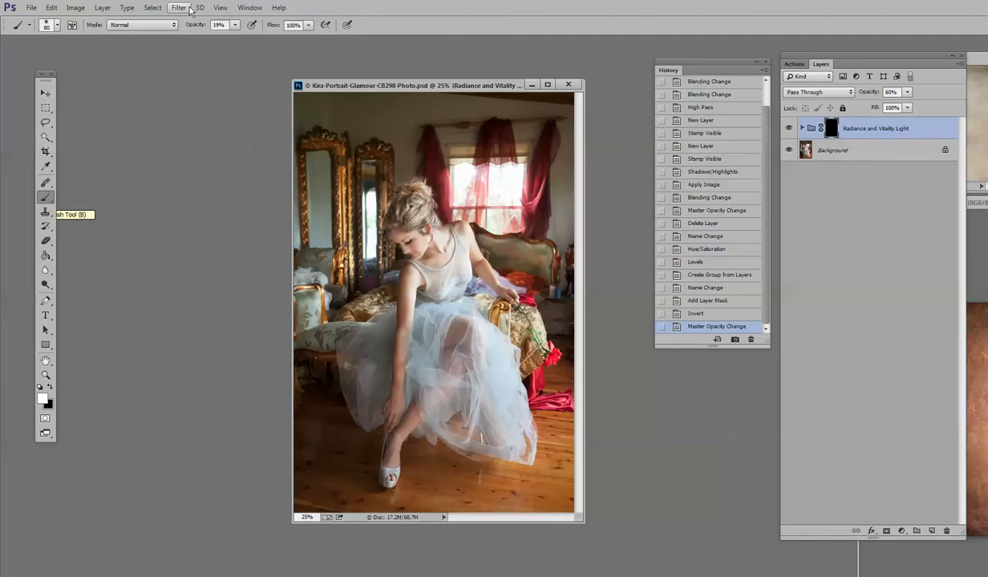
click(234, 26)
drag(234, 38, 523, 84)
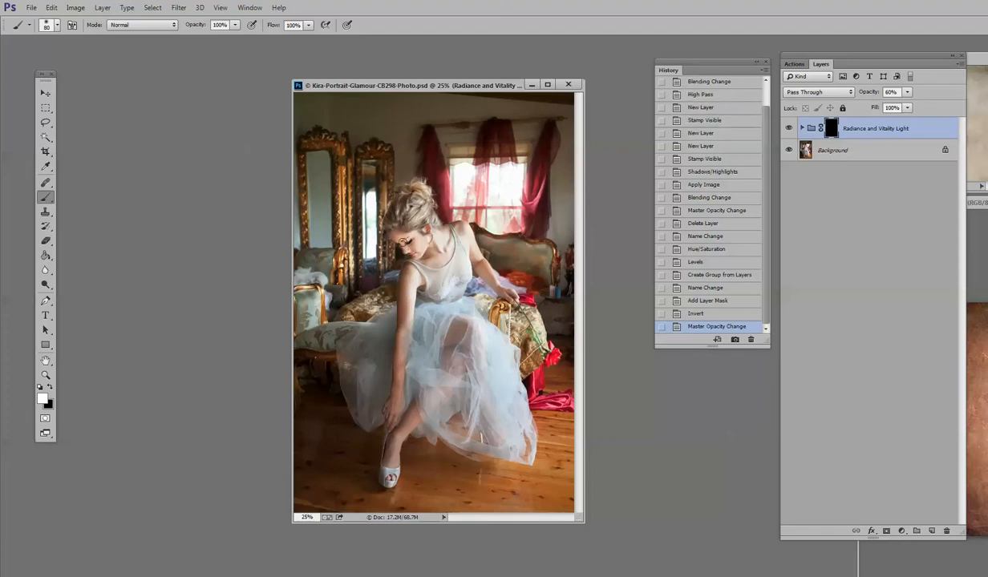
click(403, 241)
click(402, 231)
click(401, 243)
click(402, 246)
click(394, 278)
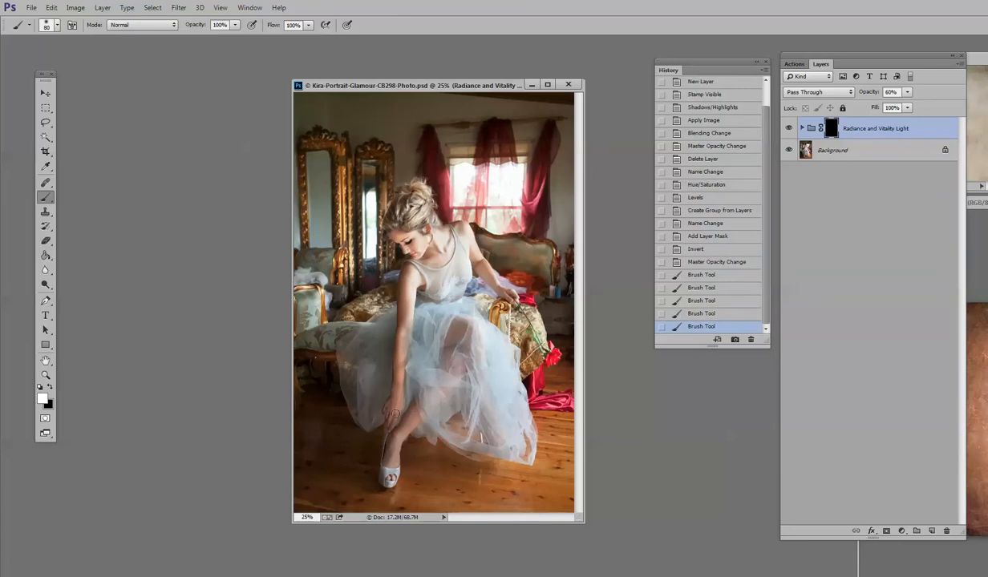
mouse_move(404, 283)
mouse_down()
mouse_move(402, 258)
mouse_move(406, 281)
mouse_up()
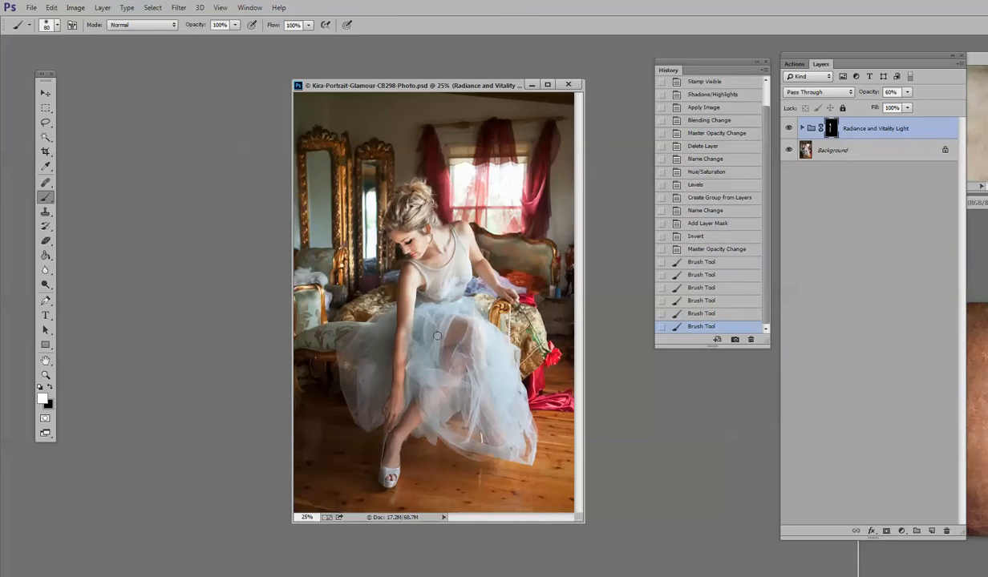
Paint white on the group mask over the blouse, waist and neckline.
click(432, 277)
click(450, 295)
click(468, 262)
click(451, 230)
click(437, 229)
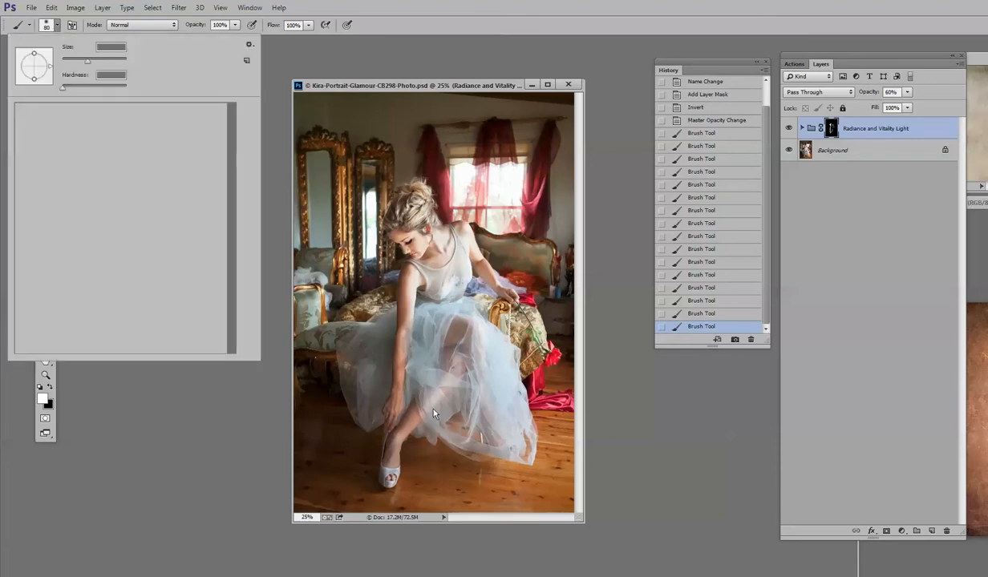
Enlarge the brush to 175 px and paint white on the group mask over the face, arm, skirt and blouse.
click(267, 54)
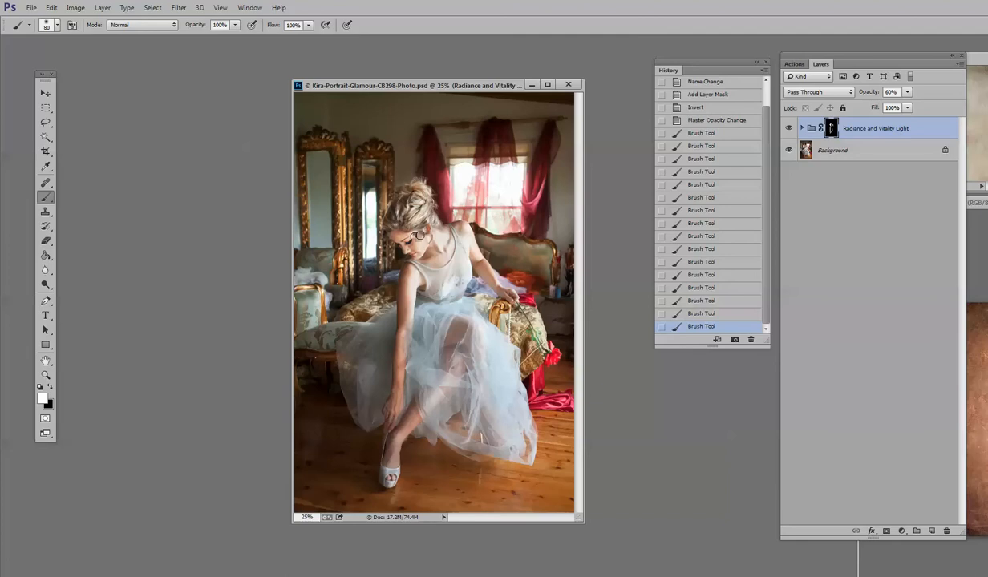
key(bracketright)
key(bracketright)
key(bracketright)
key(bracketright)
drag(400, 226, 393, 312)
drag(469, 331, 449, 360)
mouse_move(460, 277)
mouse_down()
mouse_move(433, 286)
mouse_move(454, 268)
mouse_up()
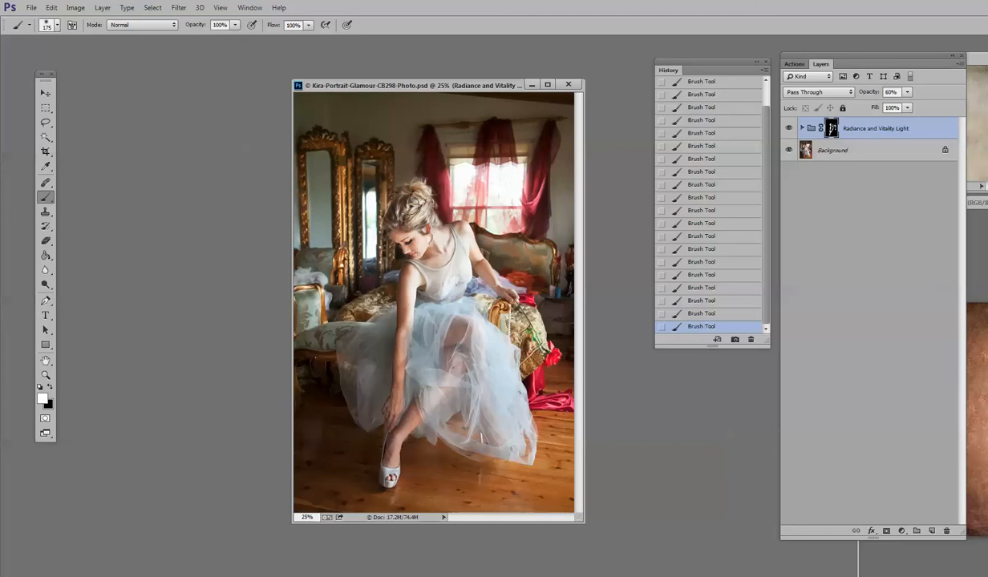
Switch the mask brush to black and reduce its size for close-up corrections around the woman.
key(z)
click(373, 311)
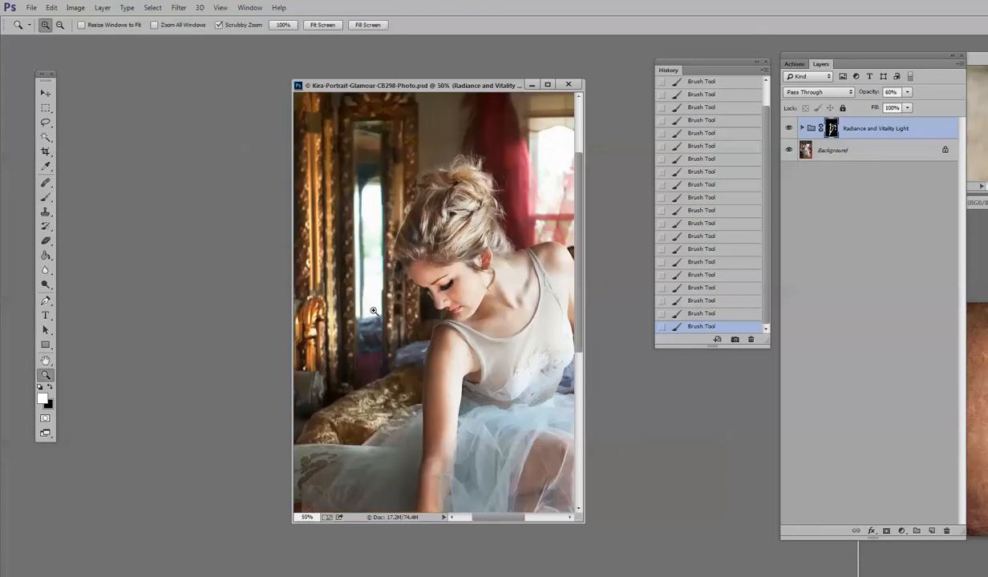
click(51, 390)
key(b)
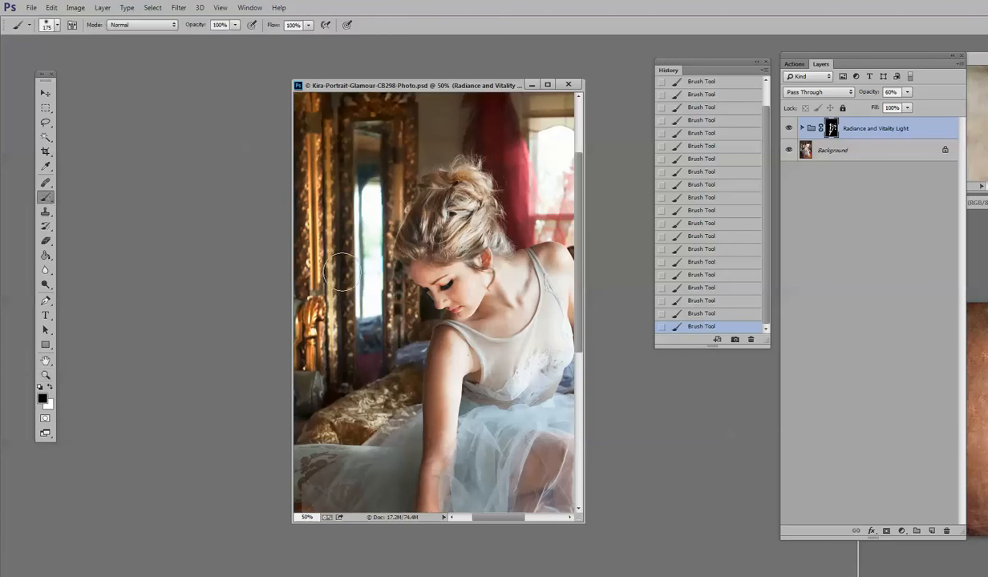
key(bracketleft)
key(bracketleft)
key(bracketleft)
key(bracketleft)
Hide the Radiance and Vitality Light group to compare the whole photo without its effect.
click(46, 374)
alt+click(436, 342)
alt+click(436, 342)
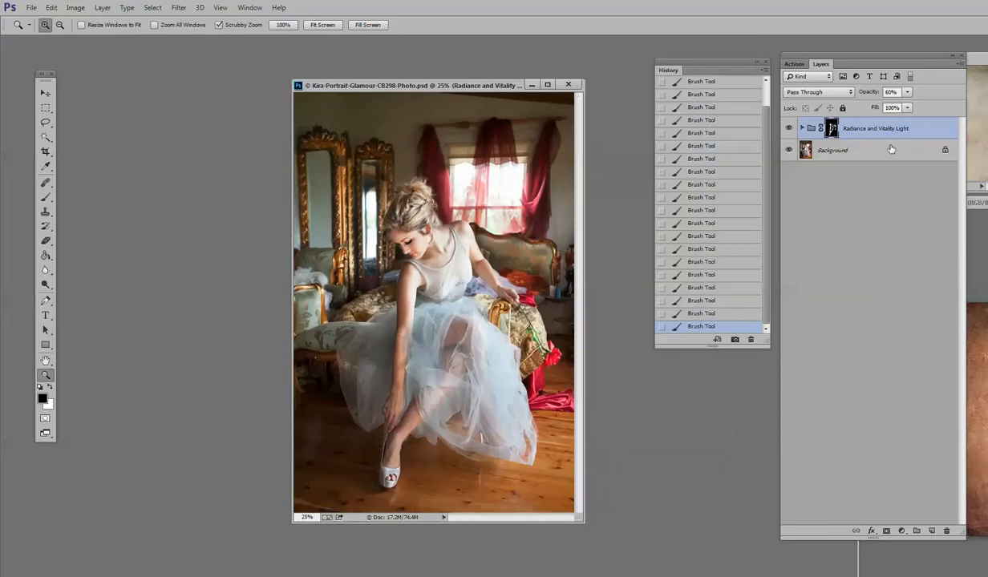
click(787, 129)
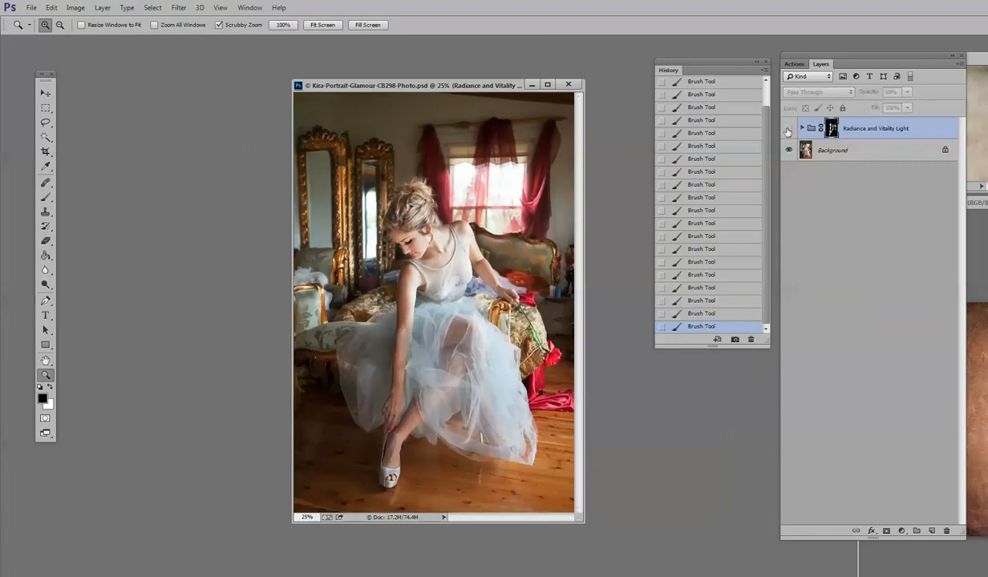
Toggle the Radiance and Vitality Light group's visibility to compare the photo with and without it, leaving the group shown.
click(787, 129)
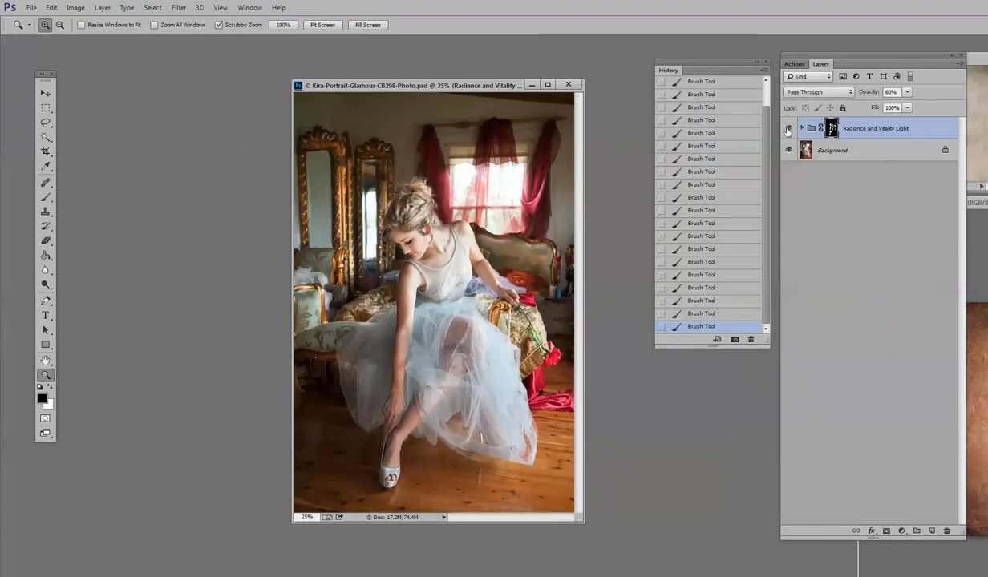
click(787, 130)
click(787, 131)
Refine the Radiance and Vitality Light mask with a black 250 px brush at 23% opacity and compare the effect.
key(b)
click(235, 24)
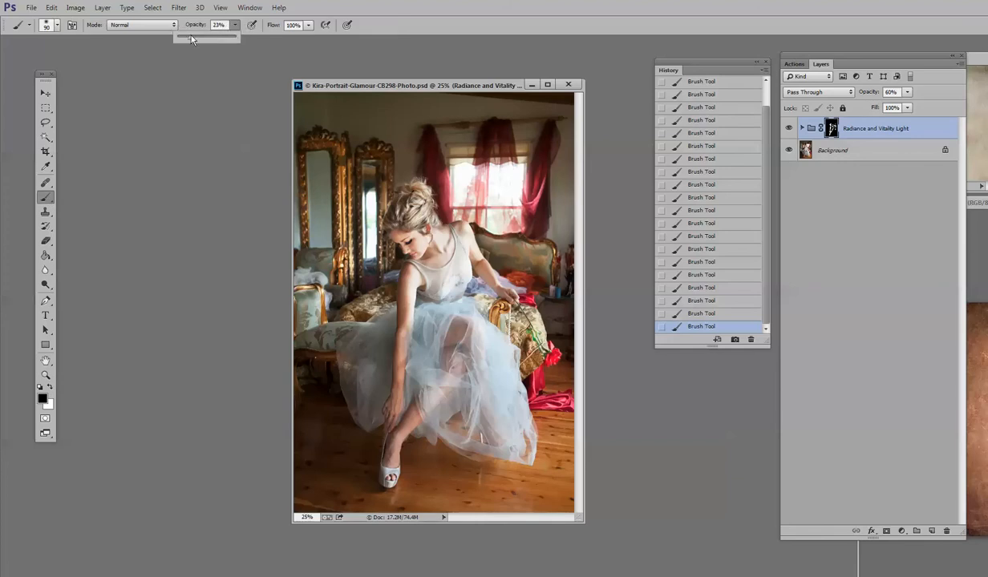
click(494, 531)
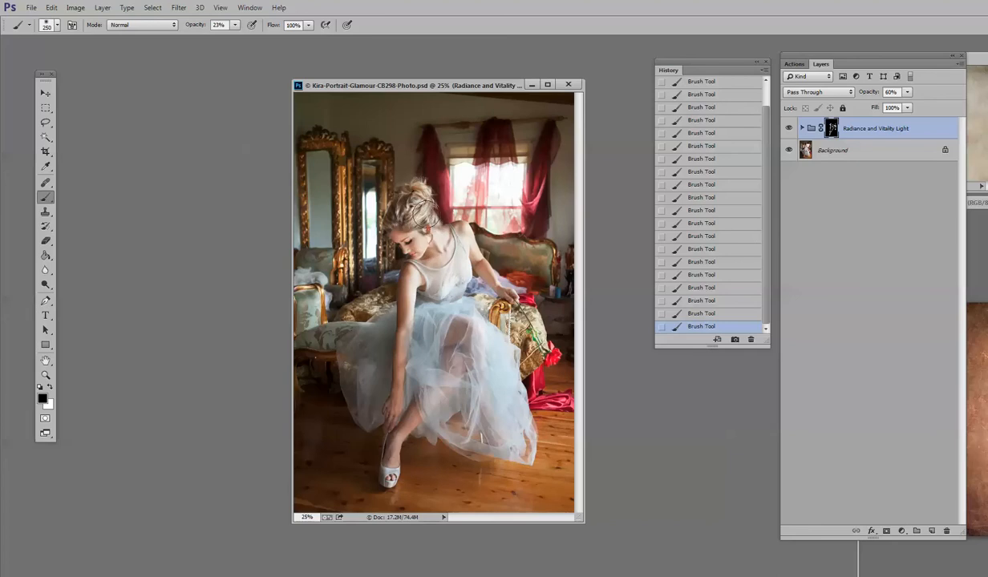
click(789, 130)
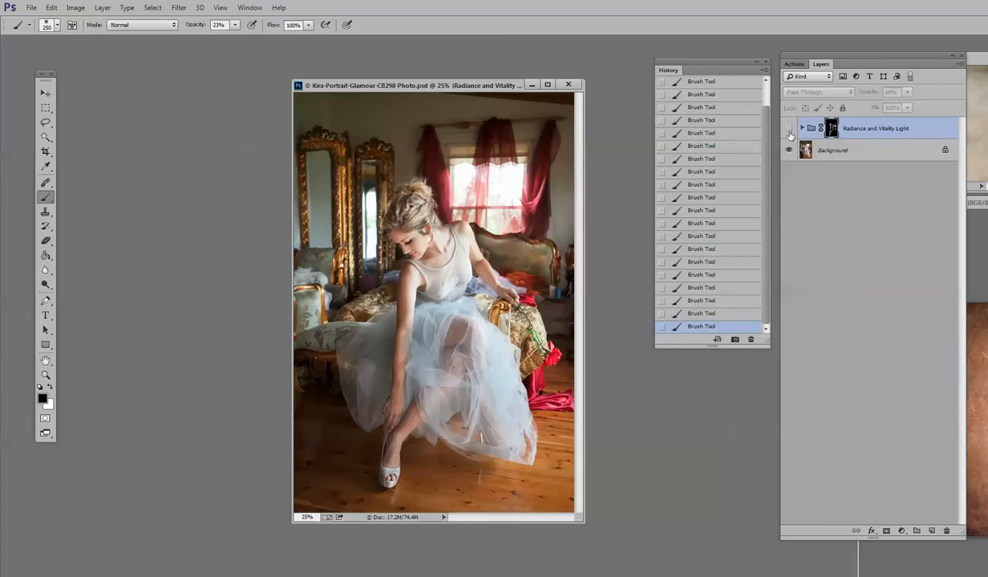
click(789, 131)
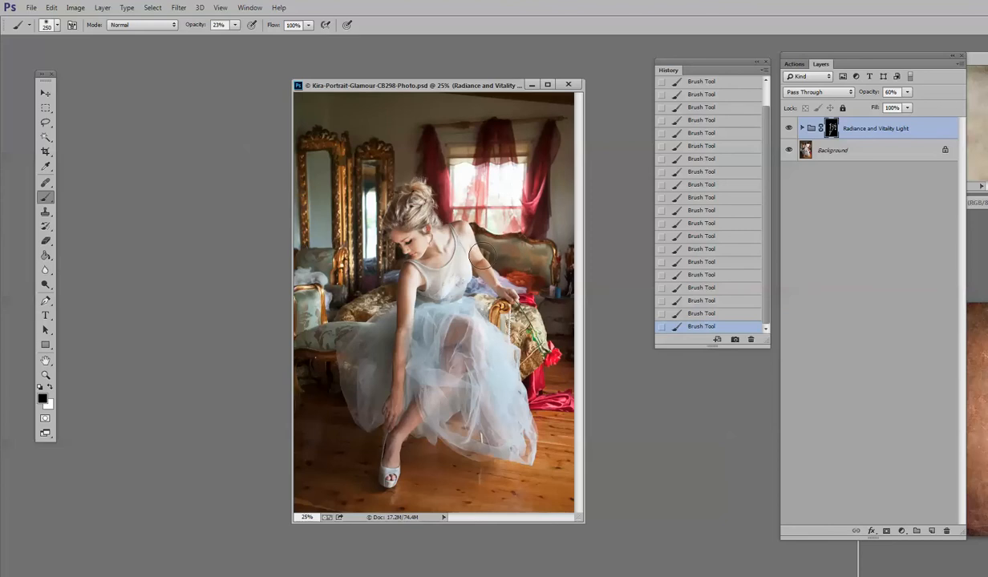
Flatten the image and run the Deep Details Extraction action on it.
click(102, 8)
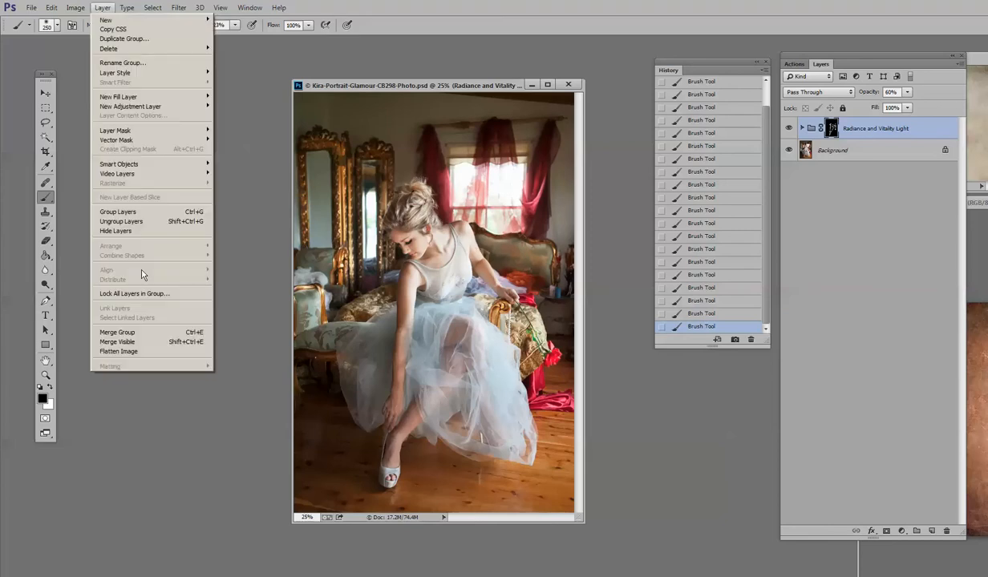
click(154, 351)
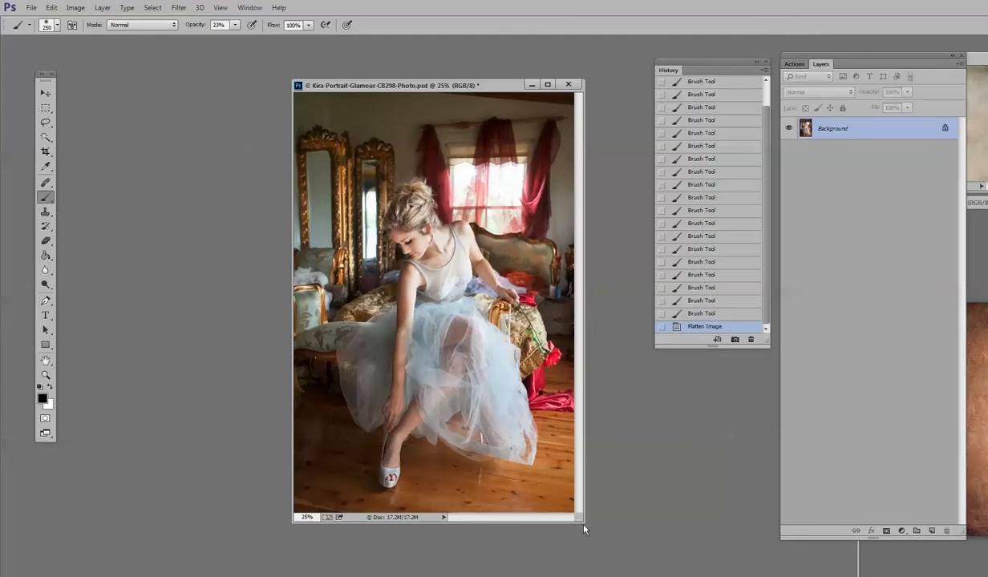
drag(584, 527, 594, 531)
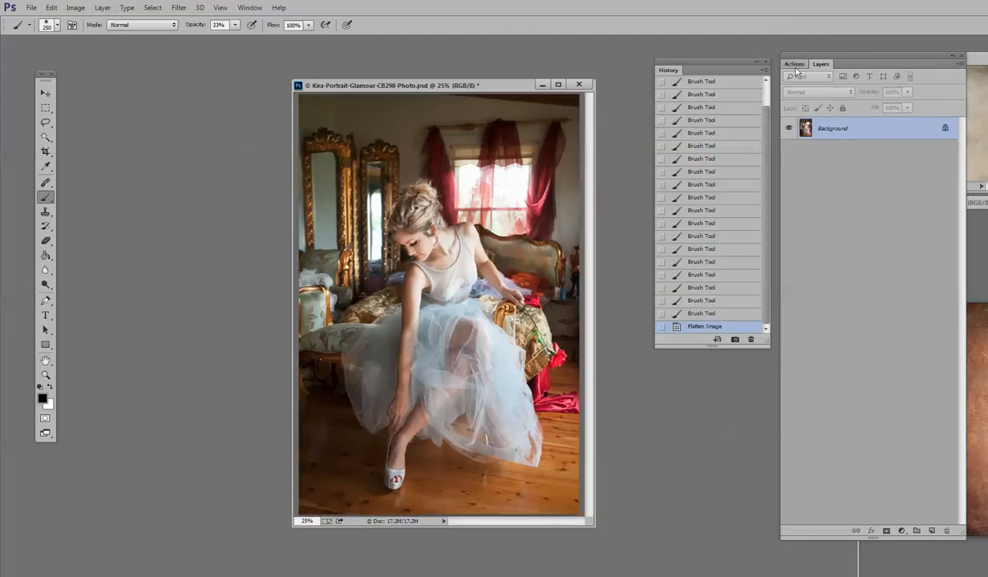
click(794, 64)
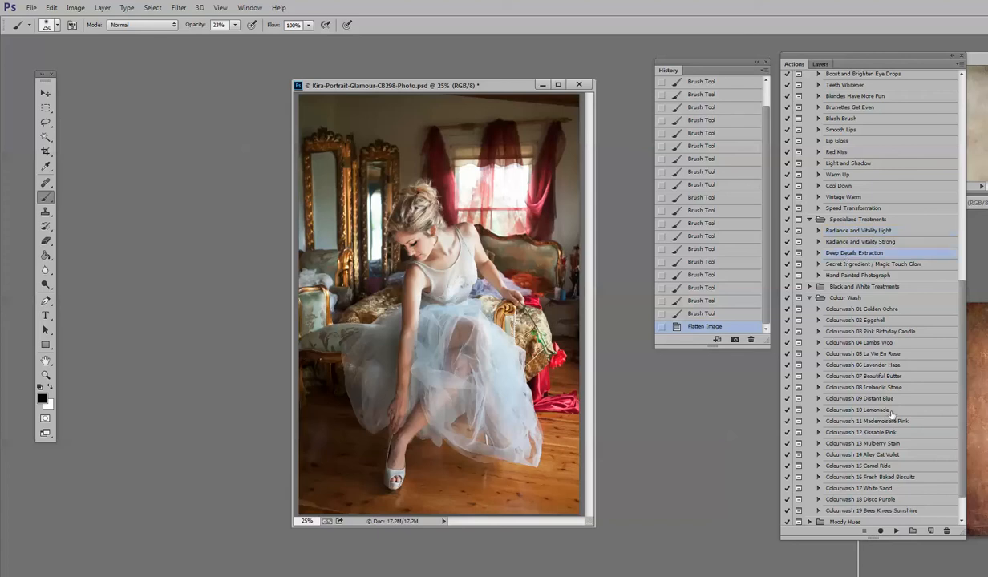
click(895, 531)
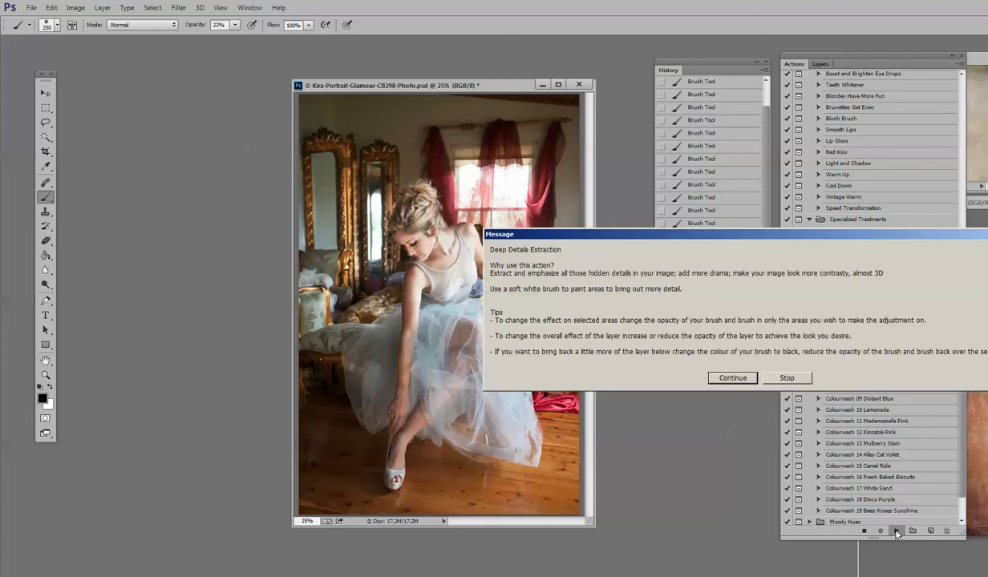
click(732, 378)
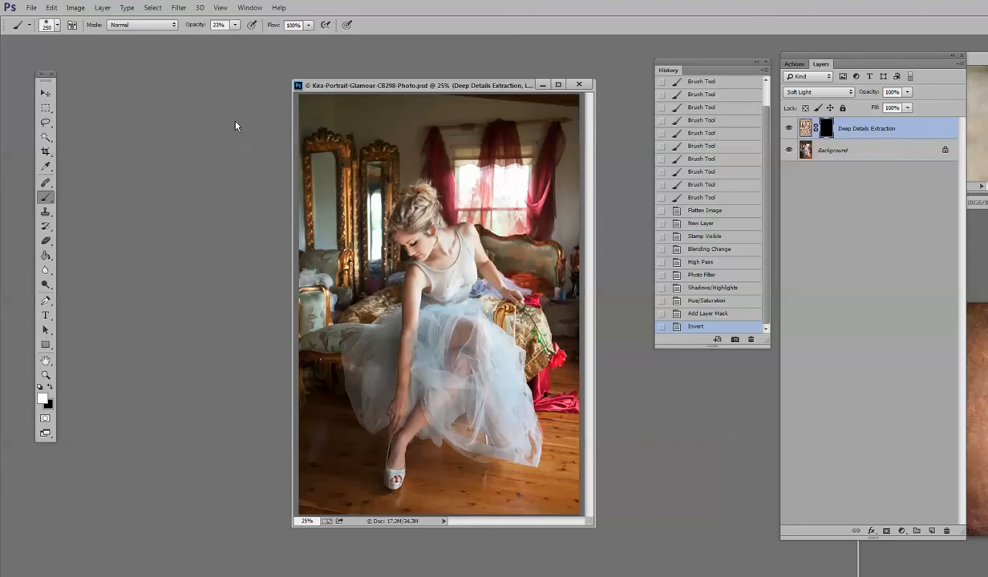
Paint white at 100% brush opacity on the Deep Details Extraction mask over the woman, dress, furniture and floor, and compare the effect.
drag(235, 25, 280, 46)
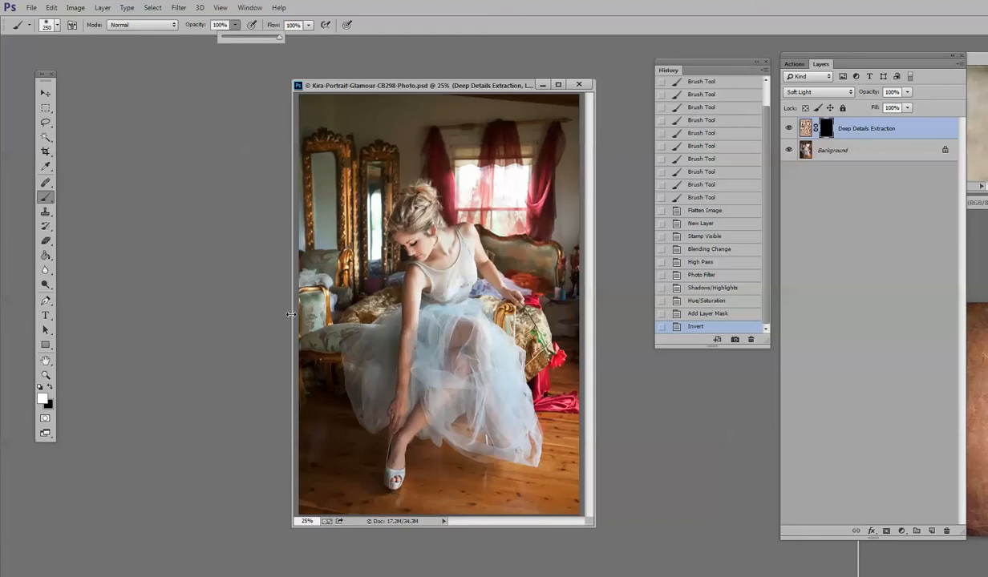
drag(290, 315, 182, 313)
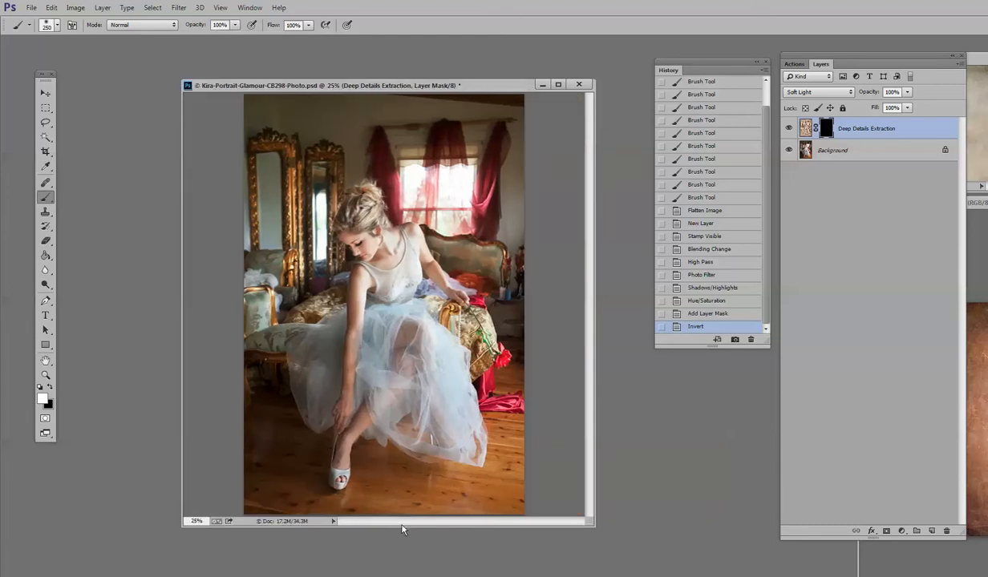
drag(401, 526, 395, 545)
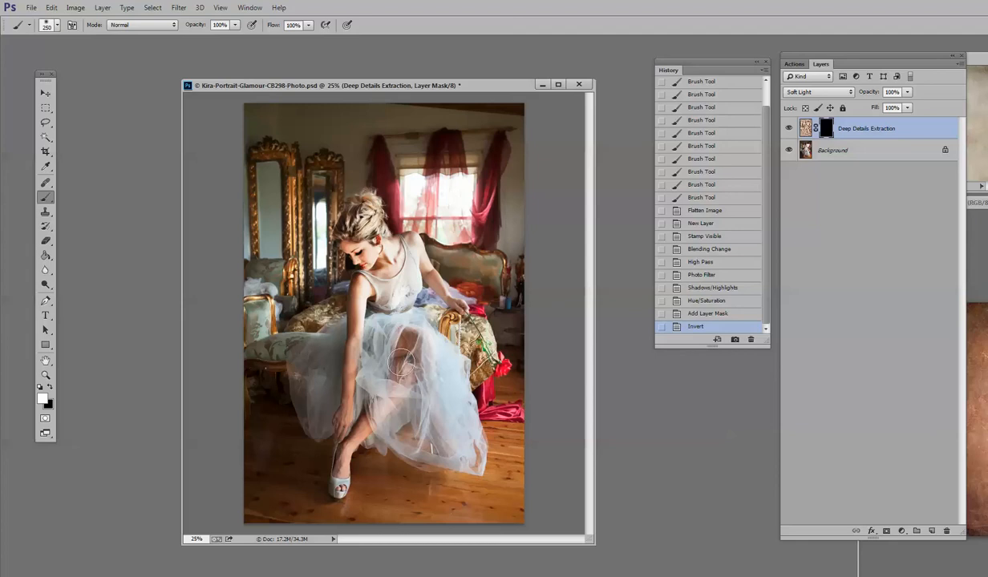
drag(401, 362, 437, 429)
mouse_move(309, 336)
mouse_down()
mouse_move(340, 418)
mouse_move(416, 212)
mouse_up()
drag(317, 295, 305, 284)
mouse_move(284, 314)
mouse_down()
mouse_move(263, 322)
mouse_move(256, 265)
mouse_move(289, 439)
mouse_move(439, 472)
mouse_move(352, 527)
mouse_move(465, 509)
mouse_move(407, 447)
mouse_move(474, 292)
mouse_move(495, 398)
mouse_move(508, 296)
mouse_up()
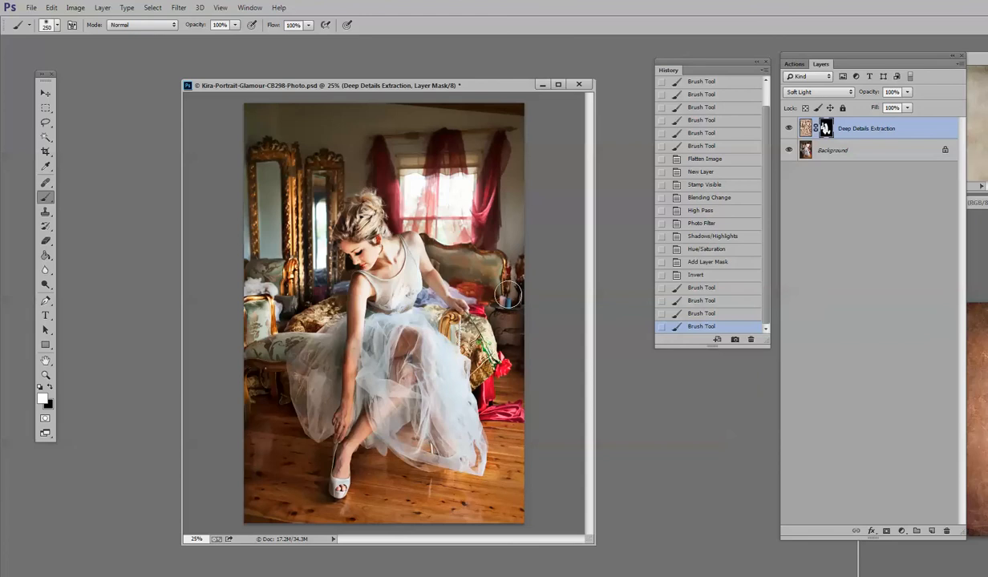
mouse_move(508, 296)
mouse_down()
mouse_move(273, 148)
mouse_move(288, 112)
mouse_move(225, 121)
mouse_move(265, 151)
mouse_move(381, 108)
mouse_move(501, 130)
mouse_move(498, 260)
mouse_move(475, 287)
mouse_move(410, 242)
mouse_move(357, 155)
mouse_move(349, 258)
mouse_move(303, 370)
mouse_move(422, 350)
mouse_move(318, 334)
mouse_move(491, 449)
mouse_up()
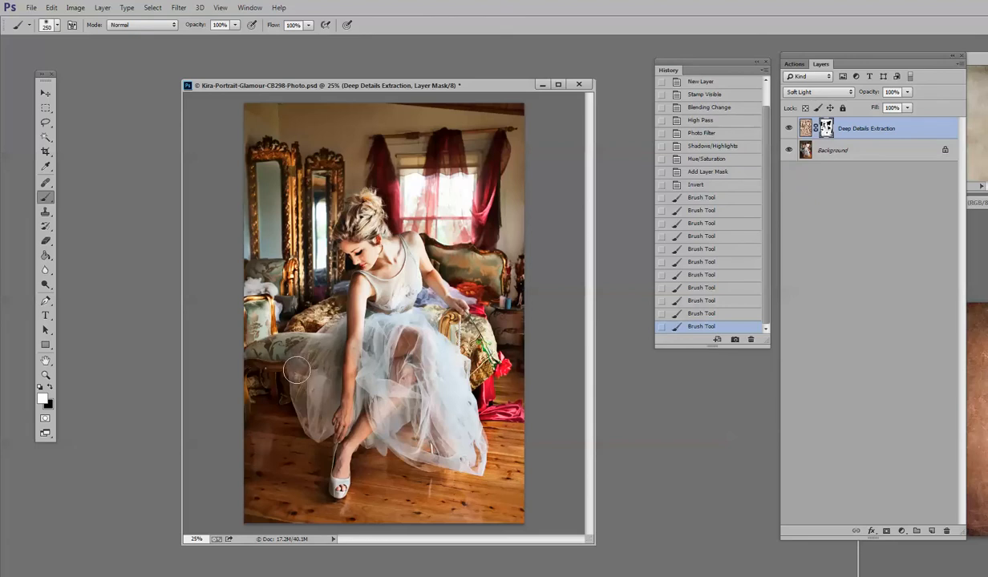
click(788, 131)
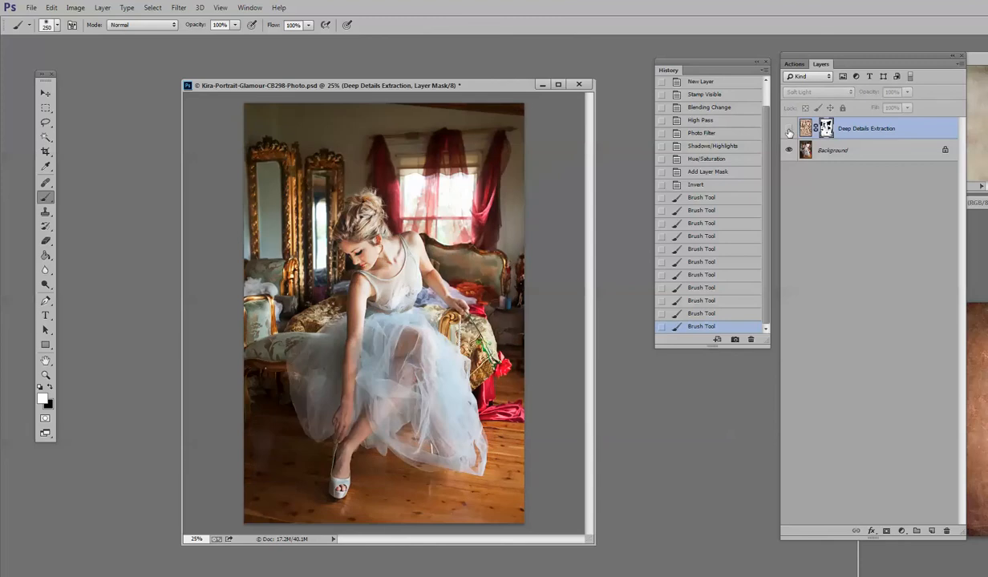
click(788, 130)
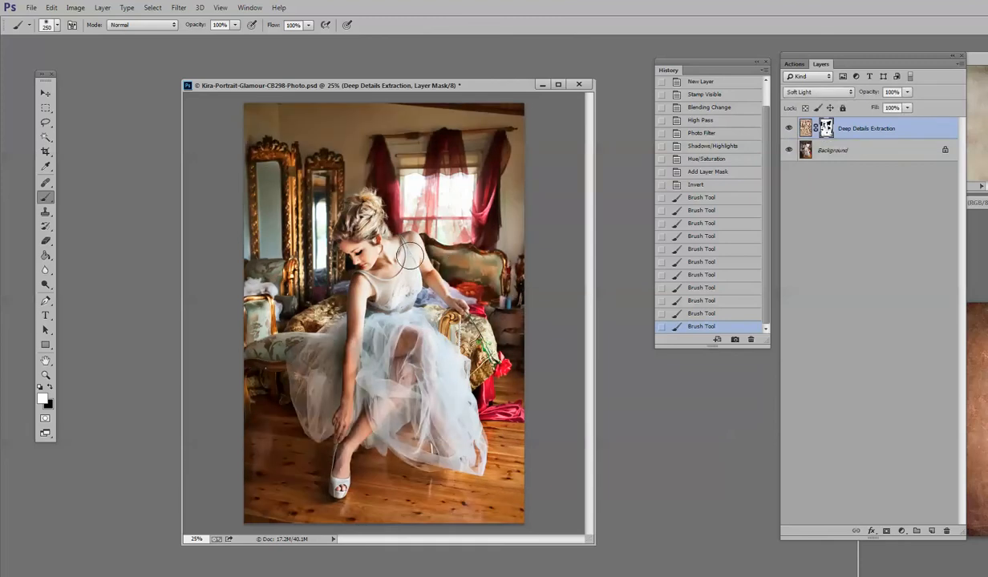
Paint black at 42% brush opacity on the Deep Details Extraction mask to soften the detail around the walls and floor.
click(48, 389)
click(235, 24)
drag(237, 37, 202, 43)
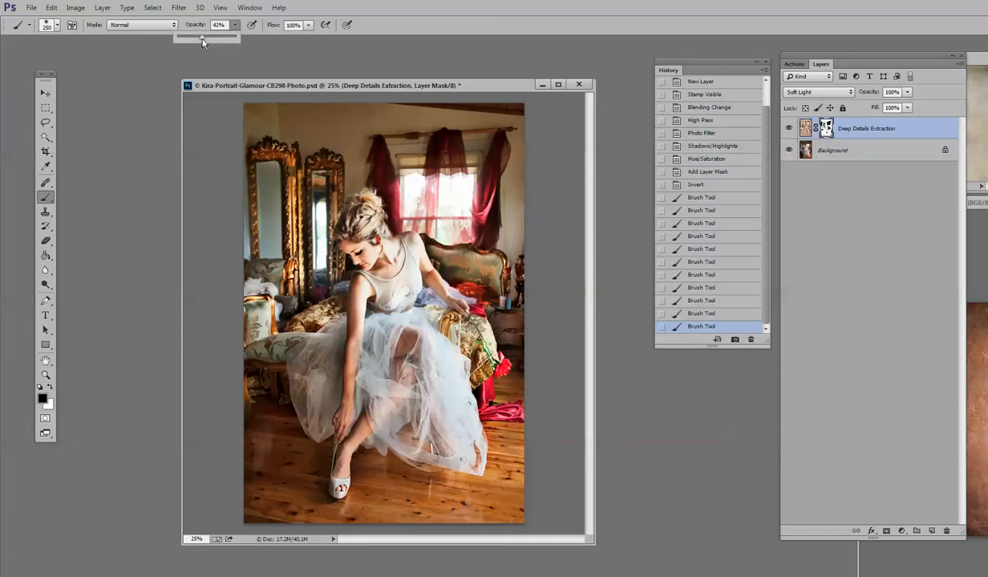
mouse_move(244, 249)
mouse_down()
mouse_move(253, 191)
mouse_move(217, 122)
mouse_up()
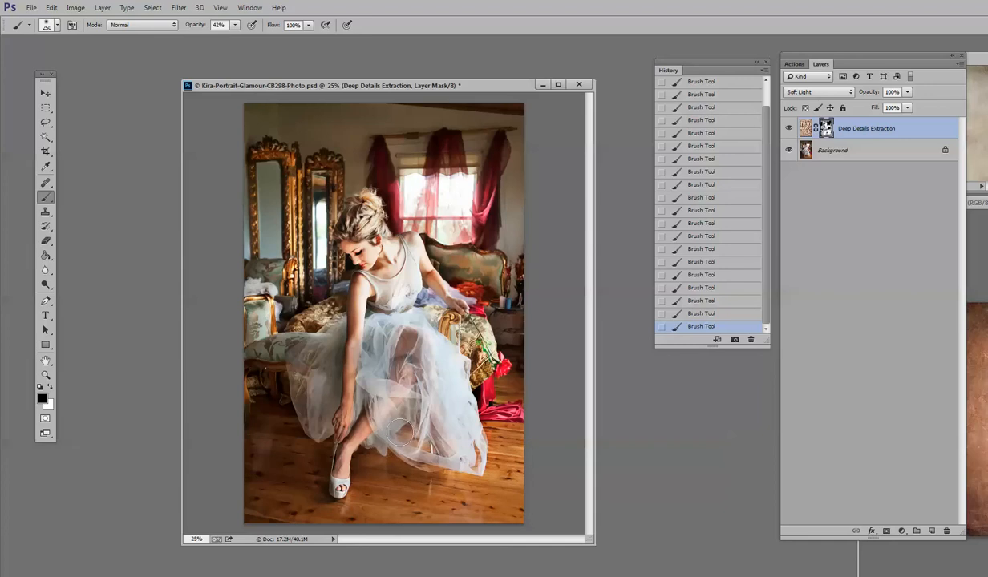
Lower the brush opacity to 25% and set the Deep Details Extraction layer's opacity to 54%.
click(234, 25)
drag(234, 36, 224, 38)
click(314, 276)
click(907, 91)
mouse_move(894, 109)
mouse_down()
mouse_move(840, 100)
mouse_move(878, 107)
mouse_up()
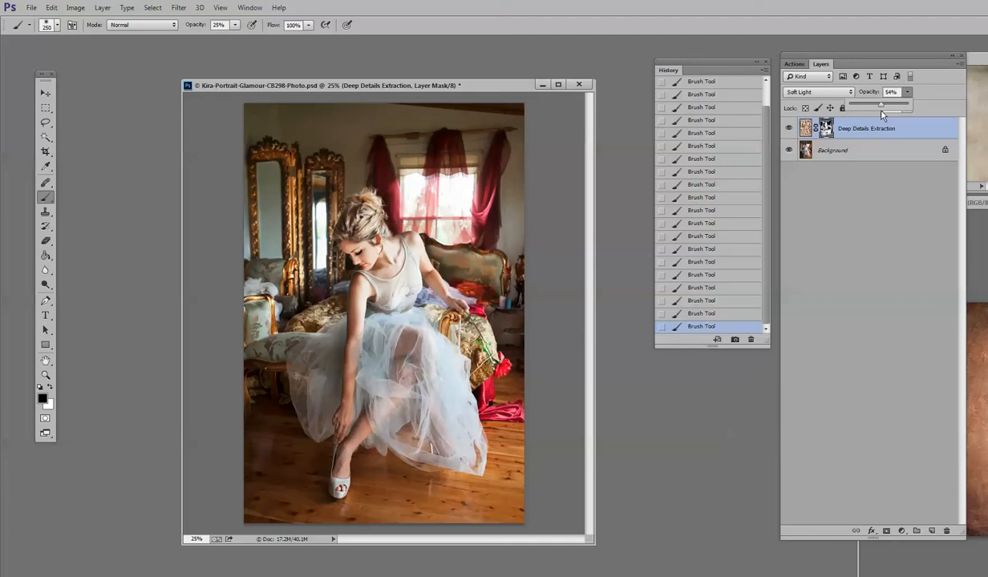
drag(882, 115, 881, 114)
Paint black at 25% brush opacity on the Deep Details Extraction mask over the skirt, arm, face and mirror areas.
mouse_move(367, 296)
mouse_down()
mouse_move(335, 269)
mouse_move(313, 265)
mouse_up()
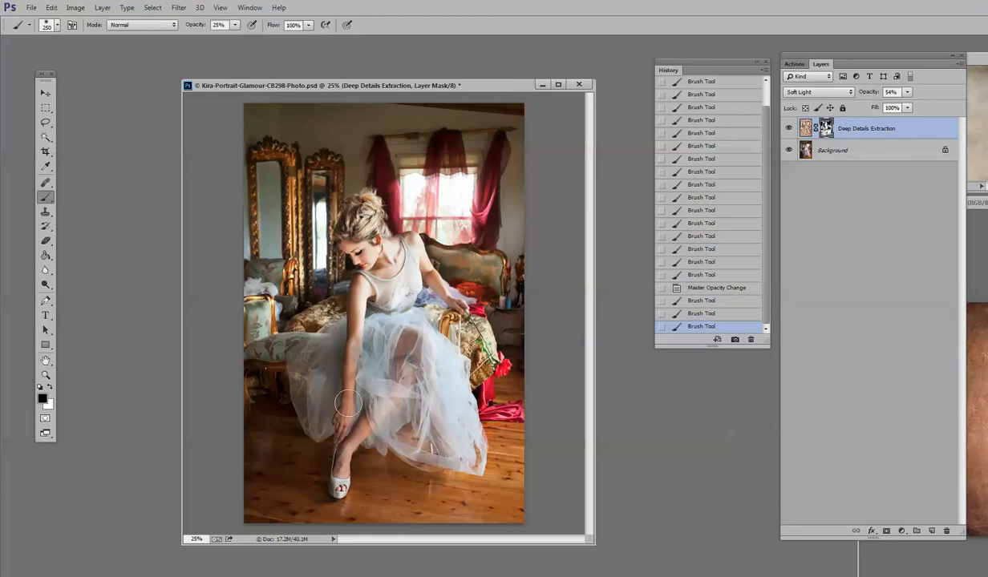
drag(376, 367, 362, 345)
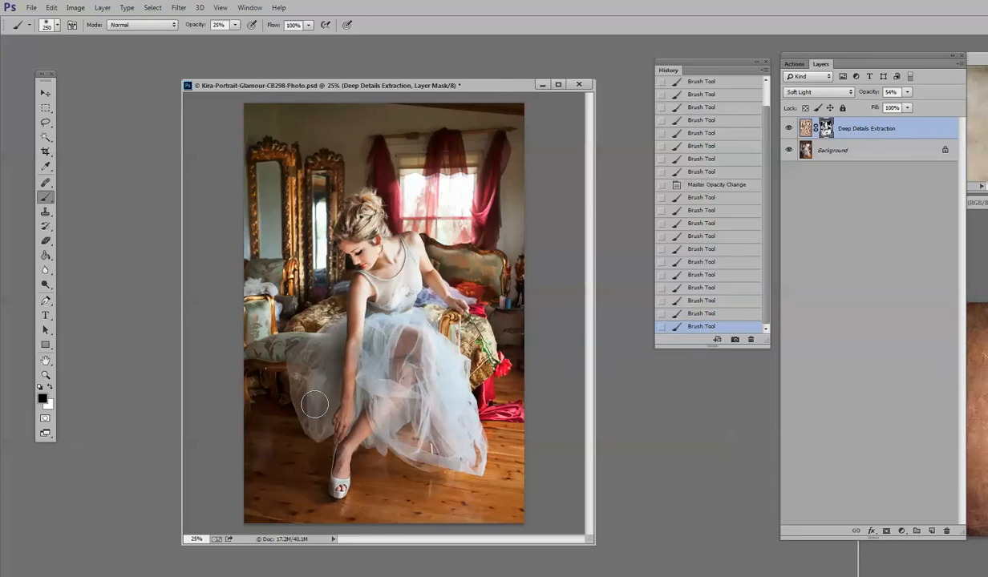
click(383, 344)
click(383, 343)
click(379, 244)
click(379, 245)
click(358, 244)
click(324, 194)
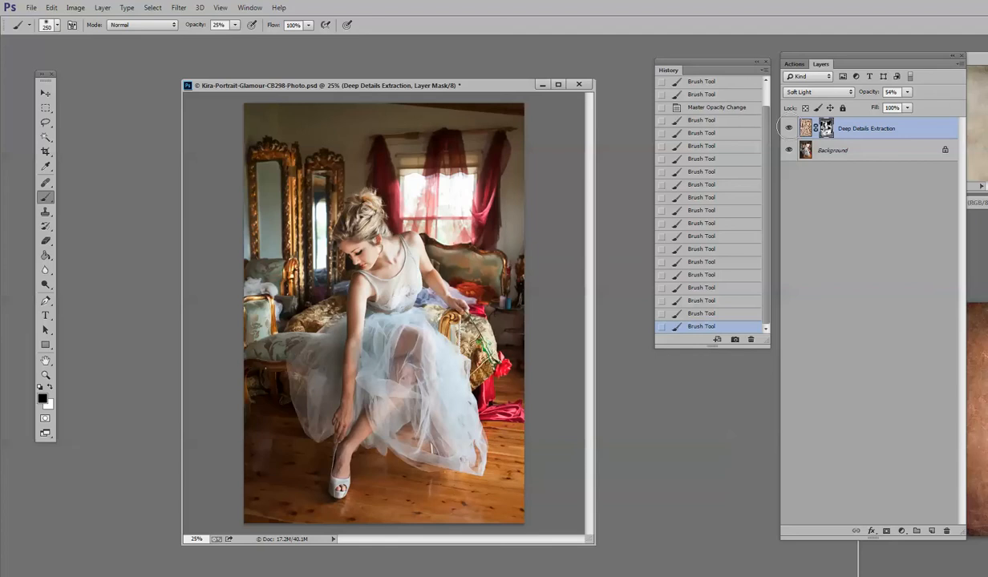
Toggle the Deep Details Extraction layer's visibility to compare the photo with and without it, leaving the layer shown.
click(789, 128)
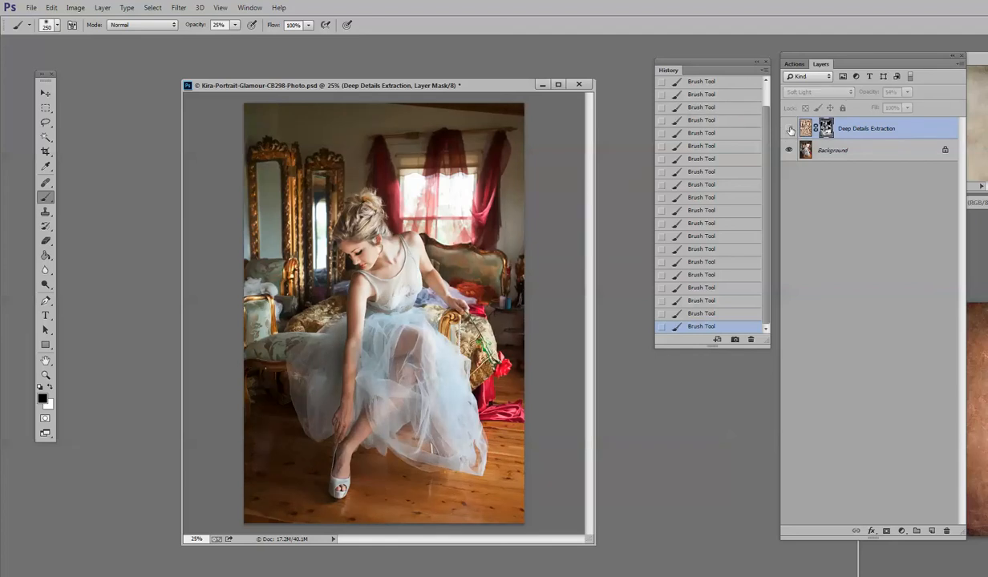
click(789, 128)
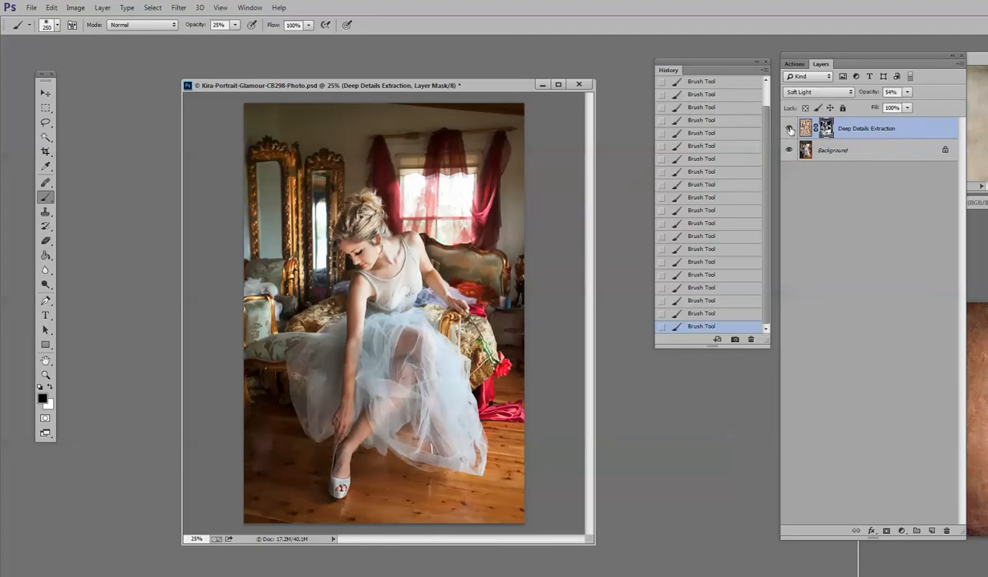
click(789, 128)
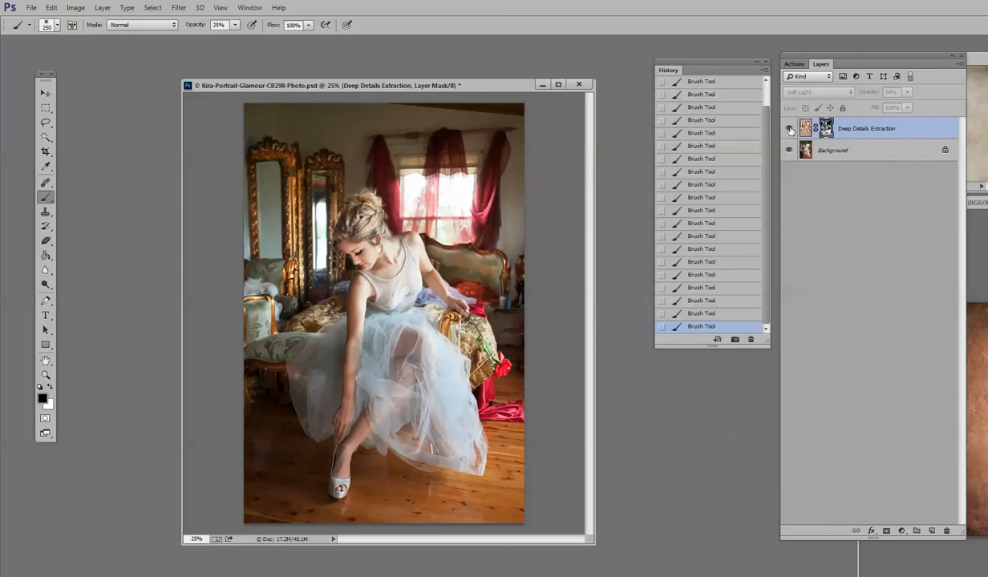
click(789, 128)
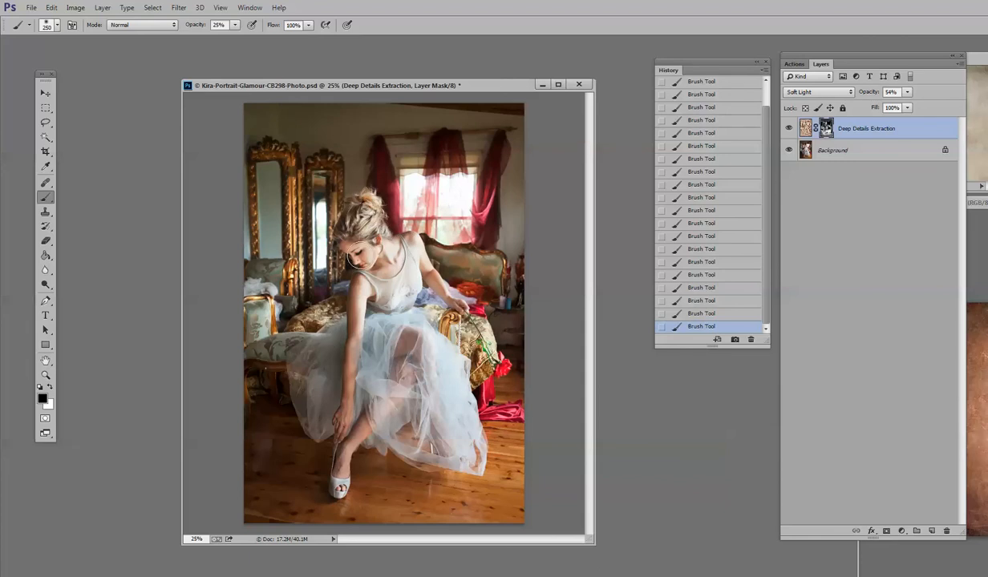
Flatten the image and run the Secret Ingredient / Magic Touch Glow action.
key(x)
click(108, 11)
click(152, 348)
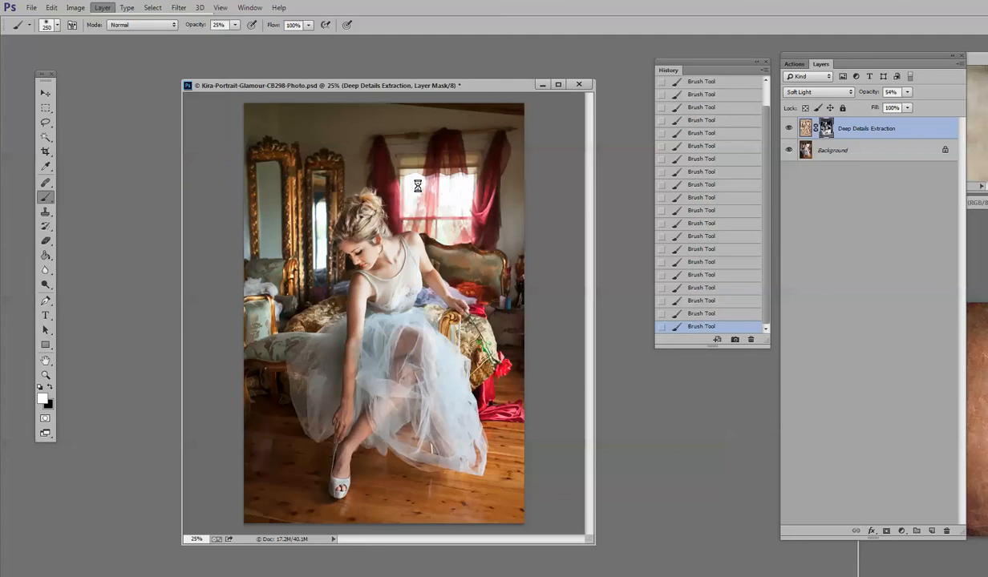
click(795, 67)
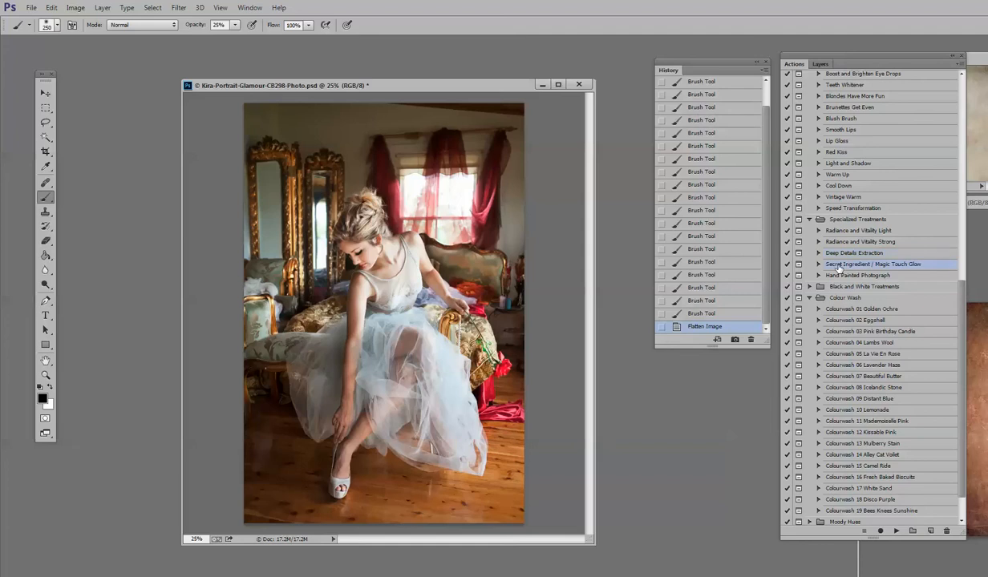
click(819, 66)
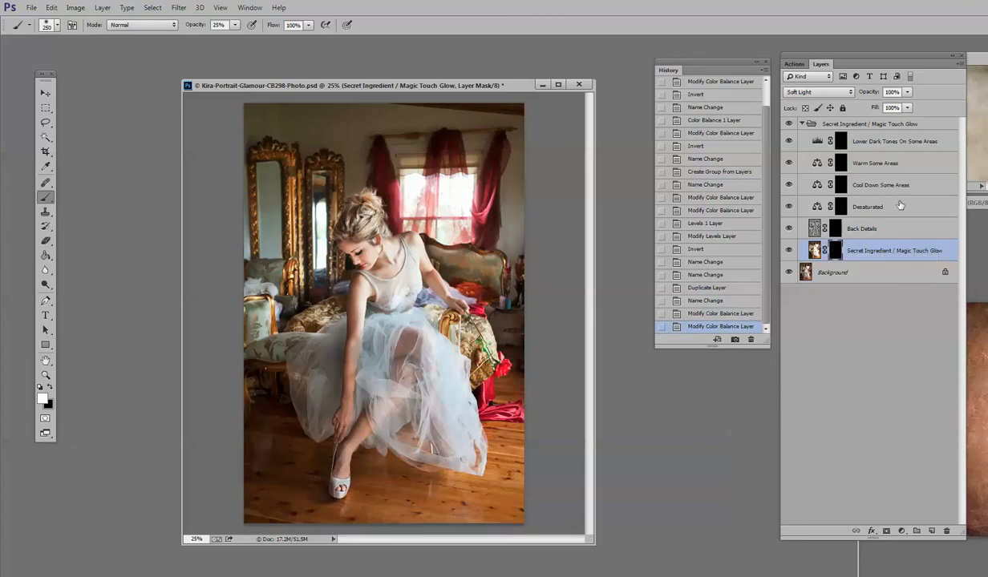
Select the Secret Ingredient / Magic Touch Glow layer and set the brush to white at 100% opacity.
click(800, 125)
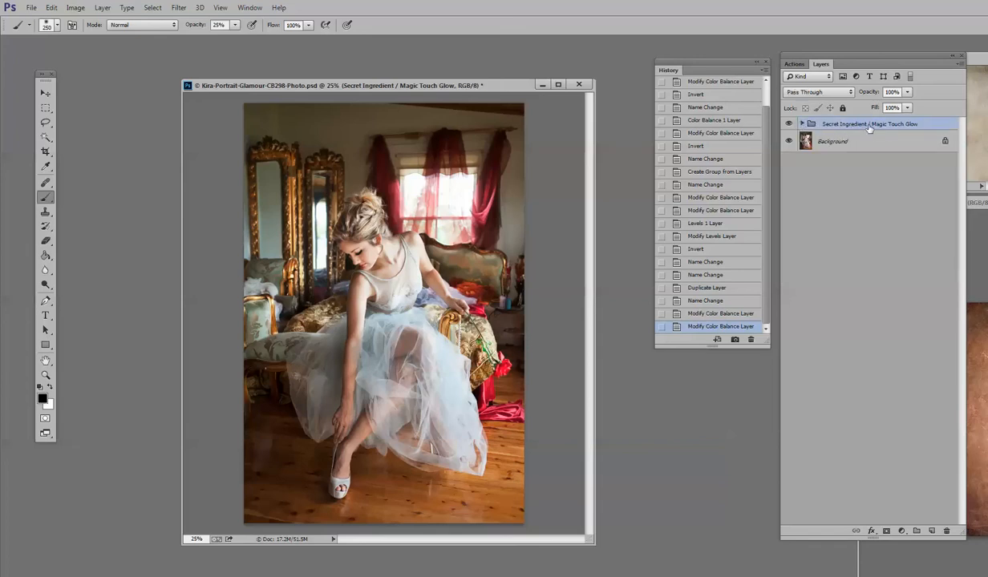
click(801, 125)
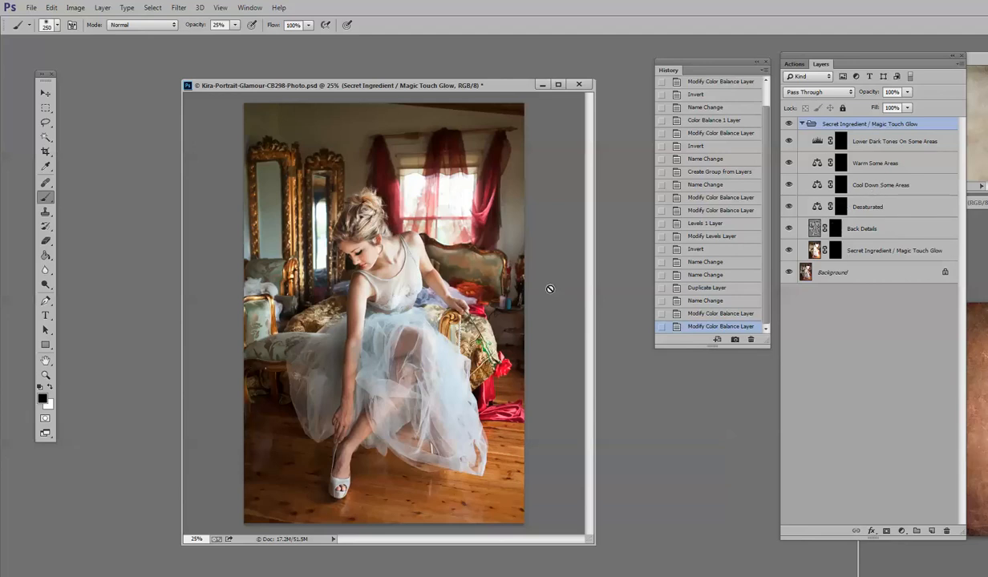
click(834, 250)
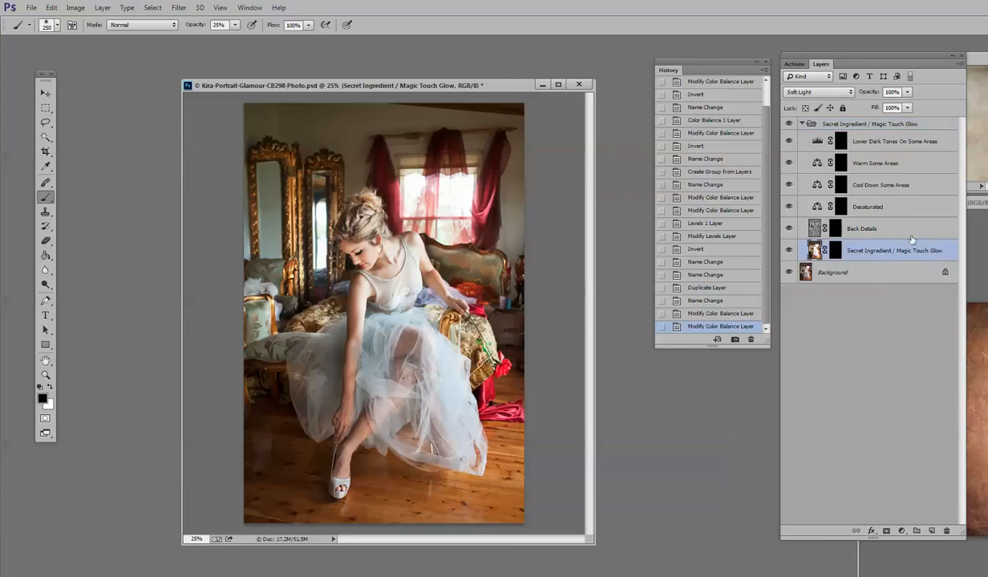
click(48, 387)
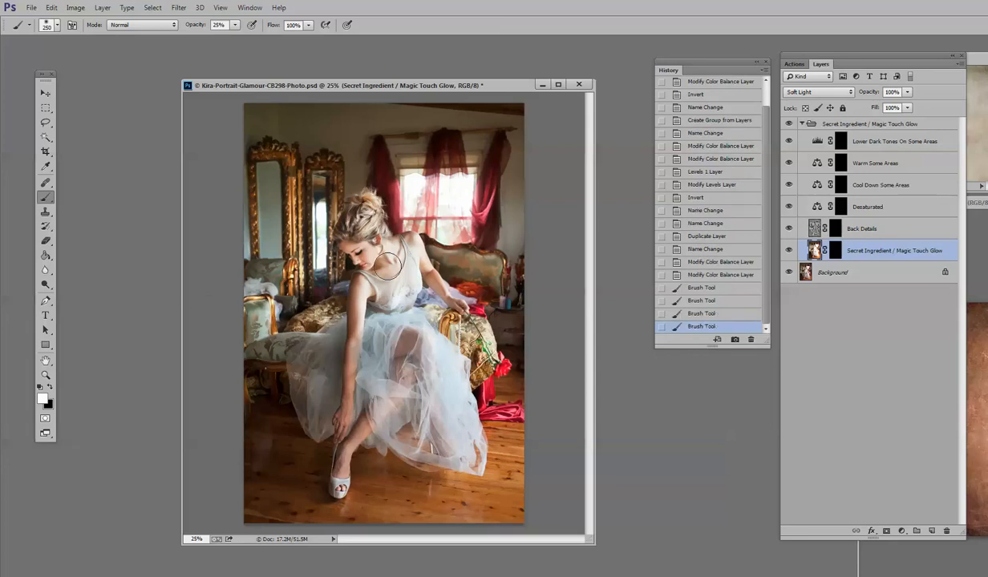
click(235, 25)
drag(234, 37, 277, 38)
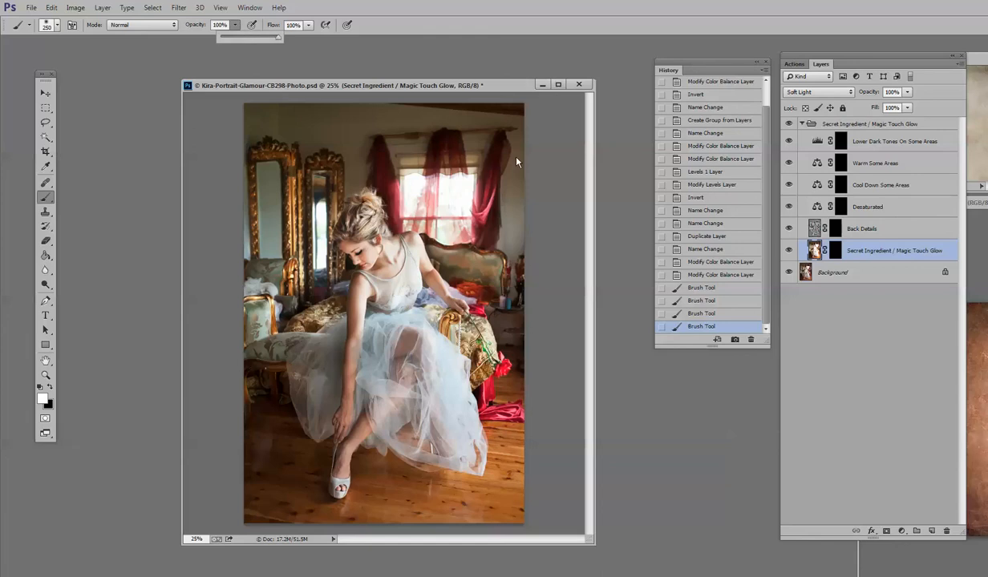
Paint white on the Magic Touch Glow layer's mask over the woman's face, hair, chest, arms and skirt.
click(385, 258)
drag(360, 240, 335, 234)
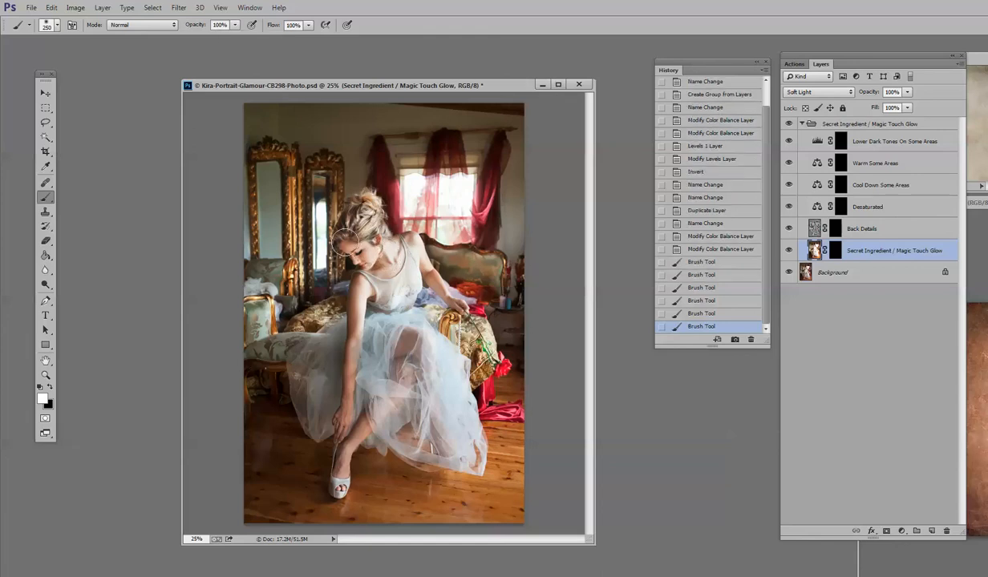
click(833, 251)
drag(338, 234, 335, 230)
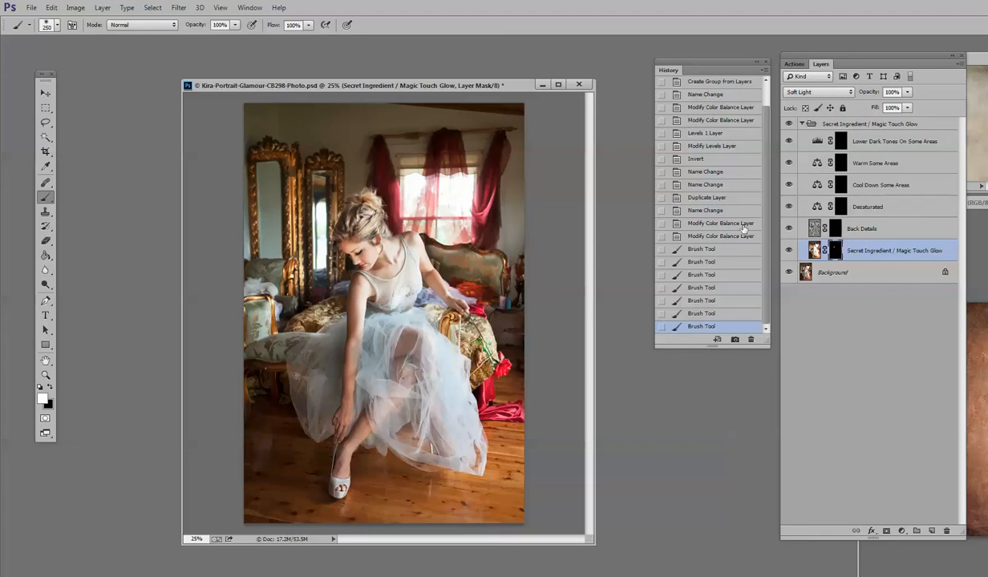
mouse_move(364, 237)
mouse_down()
mouse_move(351, 245)
mouse_move(374, 259)
mouse_move(352, 316)
mouse_move(375, 283)
mouse_up()
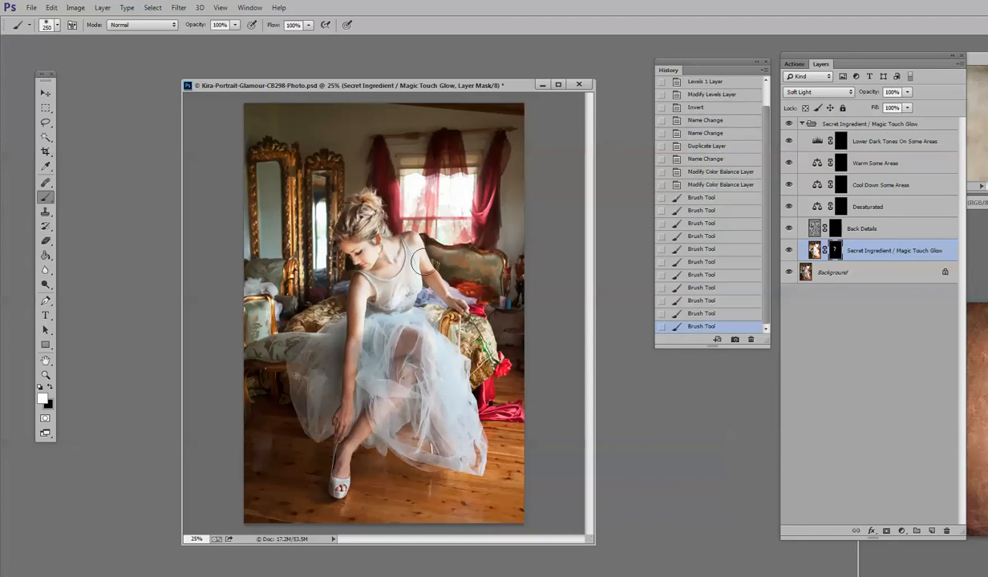
drag(424, 261, 433, 279)
drag(349, 343, 346, 386)
mouse_move(391, 369)
mouse_down()
mouse_move(399, 335)
mouse_move(401, 344)
mouse_up()
mouse_move(404, 400)
mouse_down()
mouse_move(388, 399)
mouse_move(342, 431)
mouse_move(336, 449)
mouse_move(391, 385)
mouse_up()
mouse_move(390, 291)
mouse_down()
mouse_move(374, 255)
mouse_move(344, 236)
mouse_move(349, 241)
mouse_up()
Toggle the Magic Touch Glow layer's visibility to compare the close-up with and without it, leaving the layer shown.
click(45, 374)
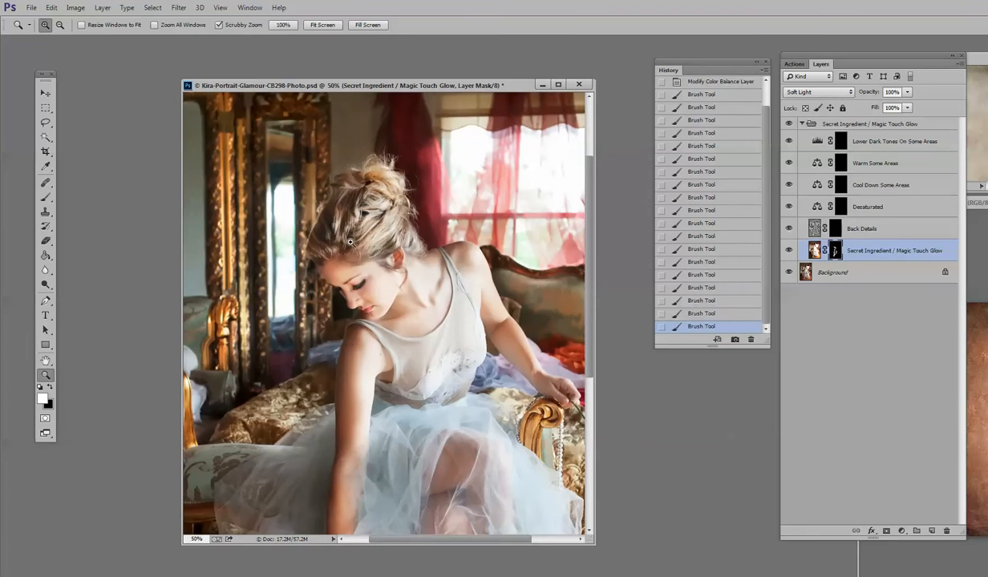
click(788, 252)
click(788, 251)
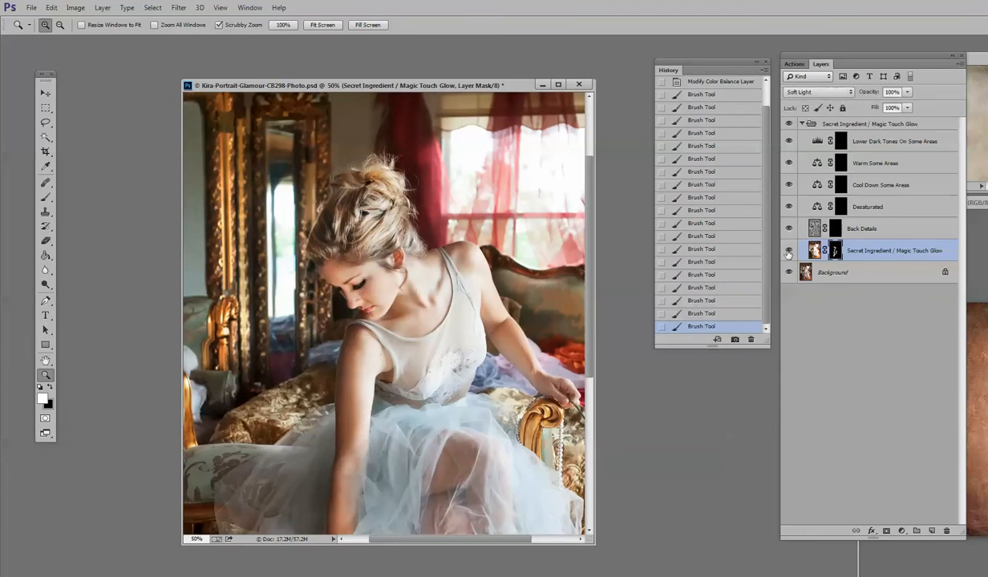
key(ctrl+minus)
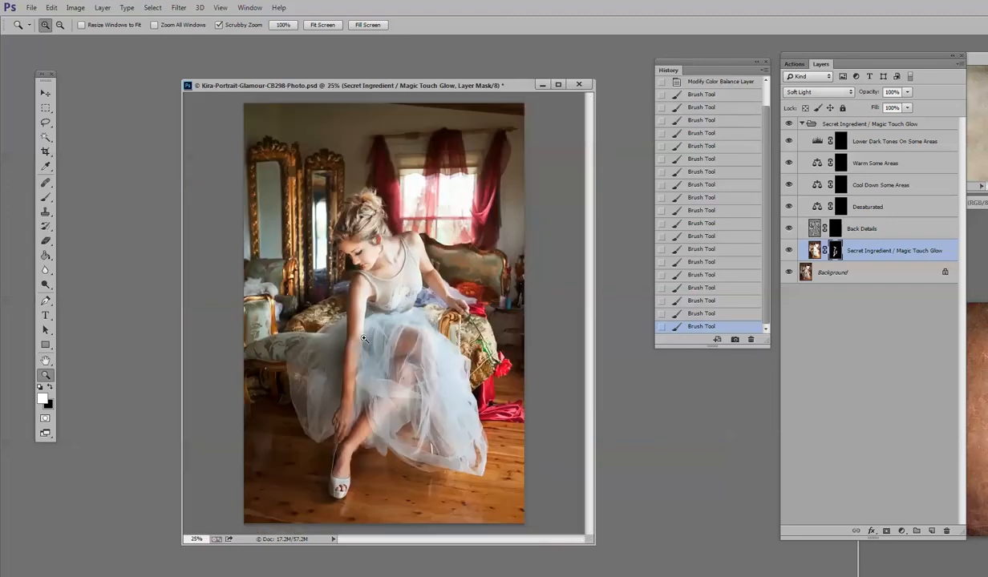
Set the Magic Touch Glow layer's opacity to 59%.
click(905, 93)
drag(907, 105, 895, 108)
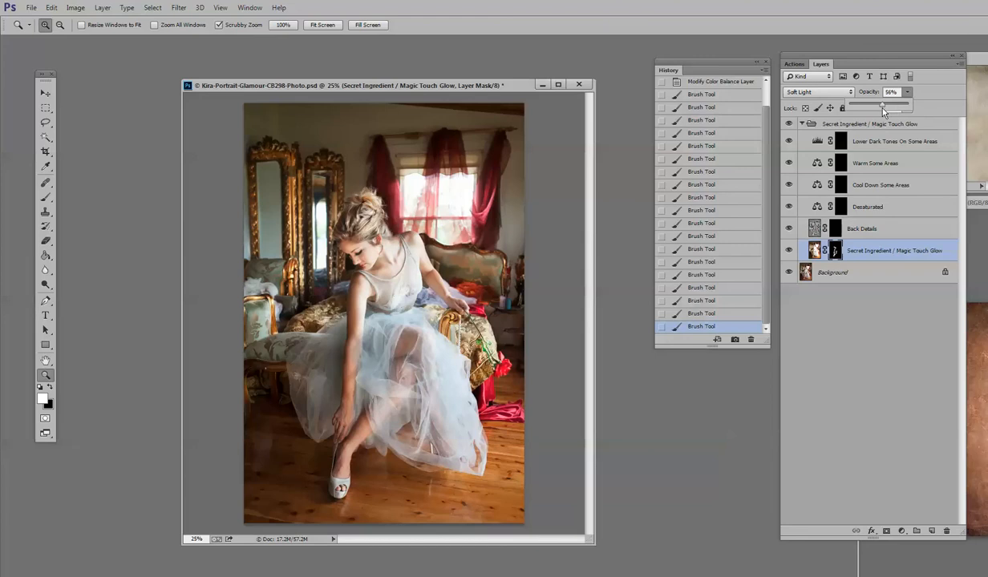
drag(881, 111, 881, 111)
Enlarge the brush, lower its opacity to 35% and paint the glow mask over the mirror and background furniture.
click(45, 198)
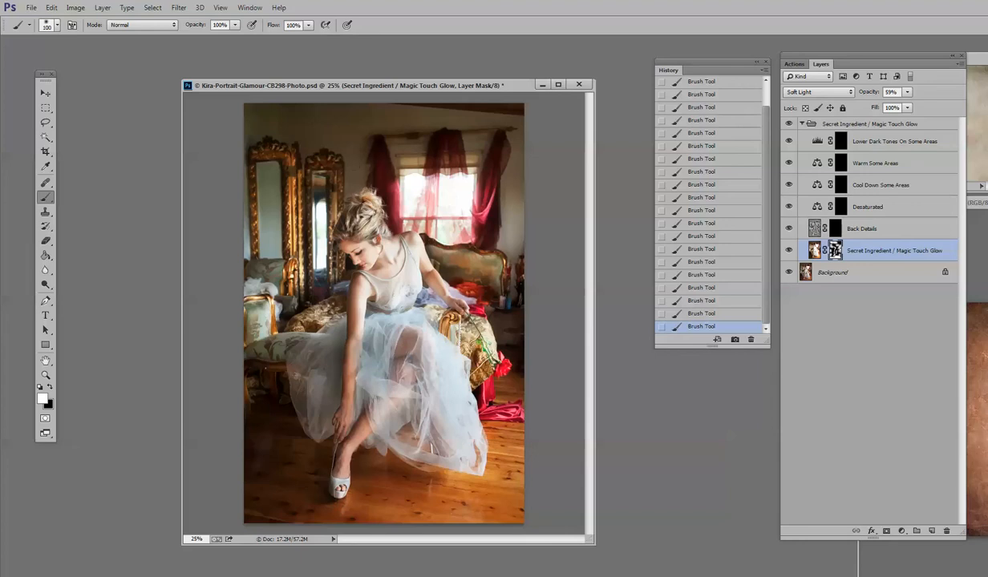
key(bracketright)
key(bracketright)
key(bracketright)
key(bracketright)
key(bracketright)
key(bracketright)
key(bracketright)
key(bracketright)
key(bracketright)
click(235, 25)
drag(191, 40, 185, 39)
click(235, 25)
click(298, 265)
Paint black on the glow mask over the window with a size 300 brush at 35% opacity.
key(x)
key(bracketleft)
key(bracketleft)
key(bracketleft)
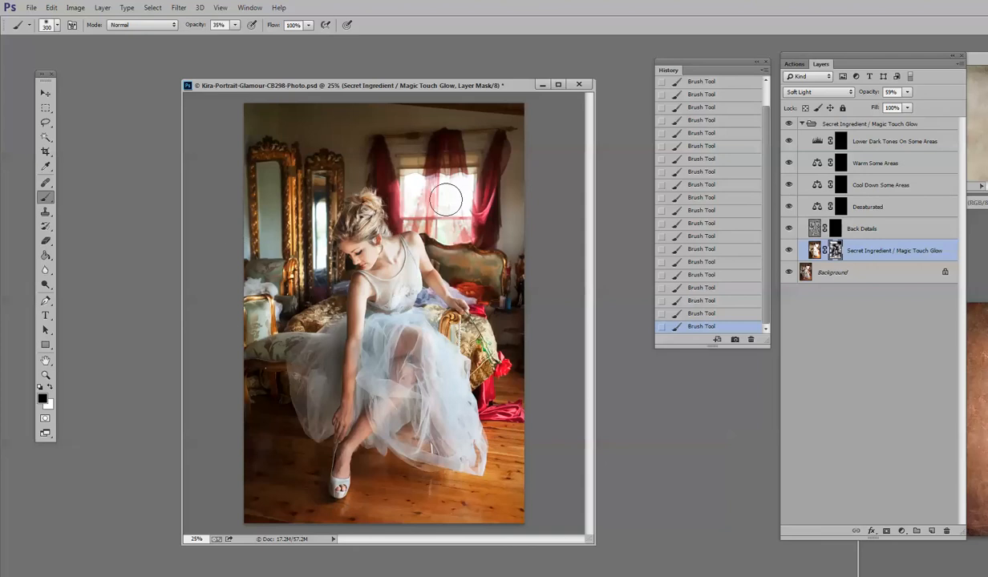
drag(450, 197, 419, 202)
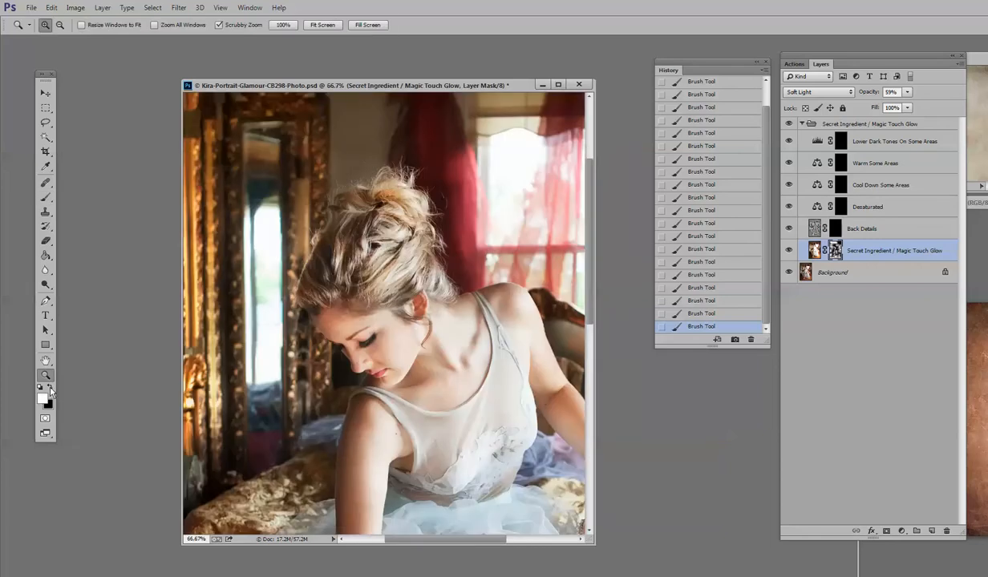
Paint white on the glow mask over the woman's hair with a size 100 brush at 50% opacity.
key(b)
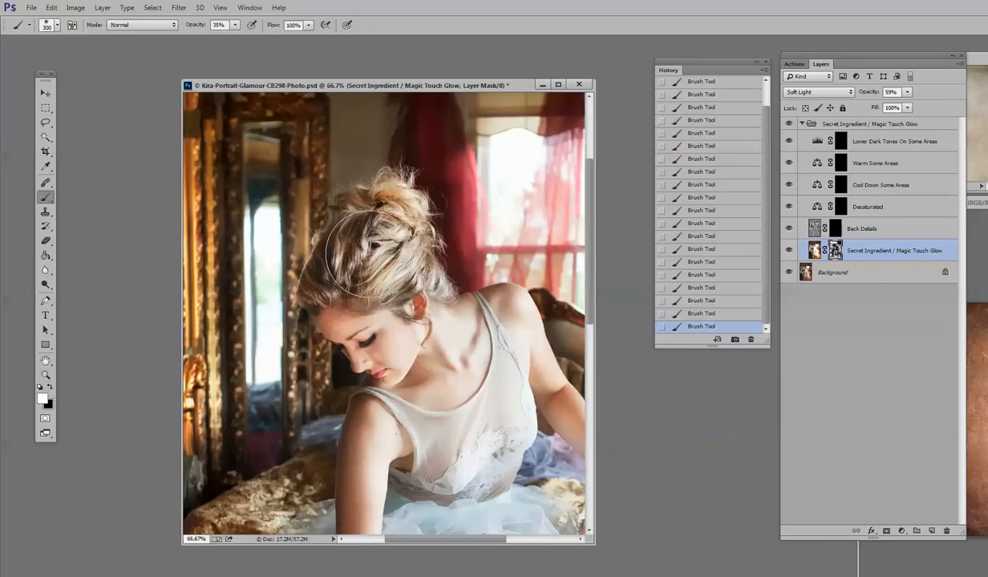
key(bracketleft)
key(bracketleft)
key(bracketleft)
key(bracketleft)
key(bracketleft)
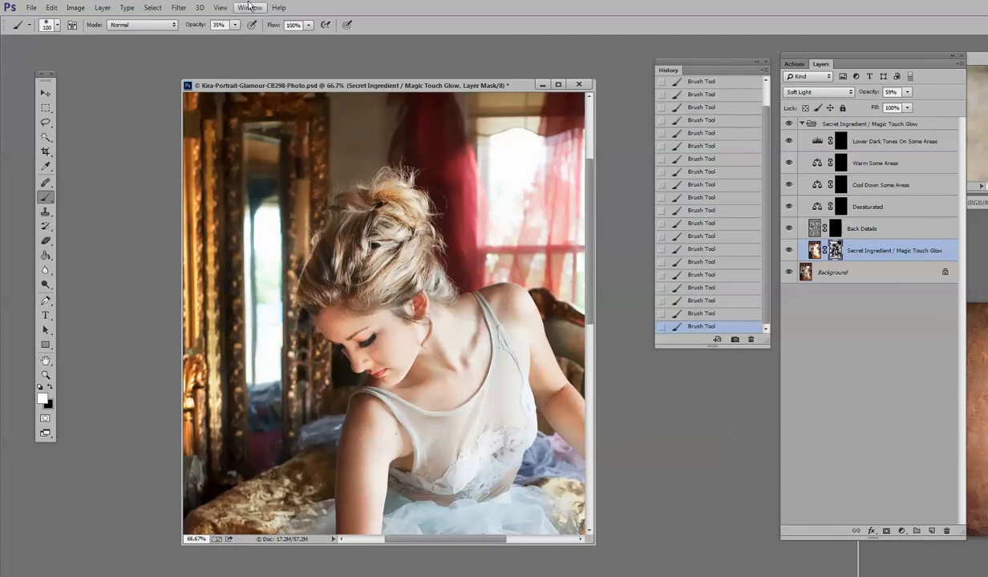
click(234, 28)
drag(235, 38, 243, 38)
click(333, 276)
mouse_move(322, 292)
mouse_down()
mouse_move(333, 274)
mouse_move(407, 271)
mouse_up()
drag(374, 199, 399, 216)
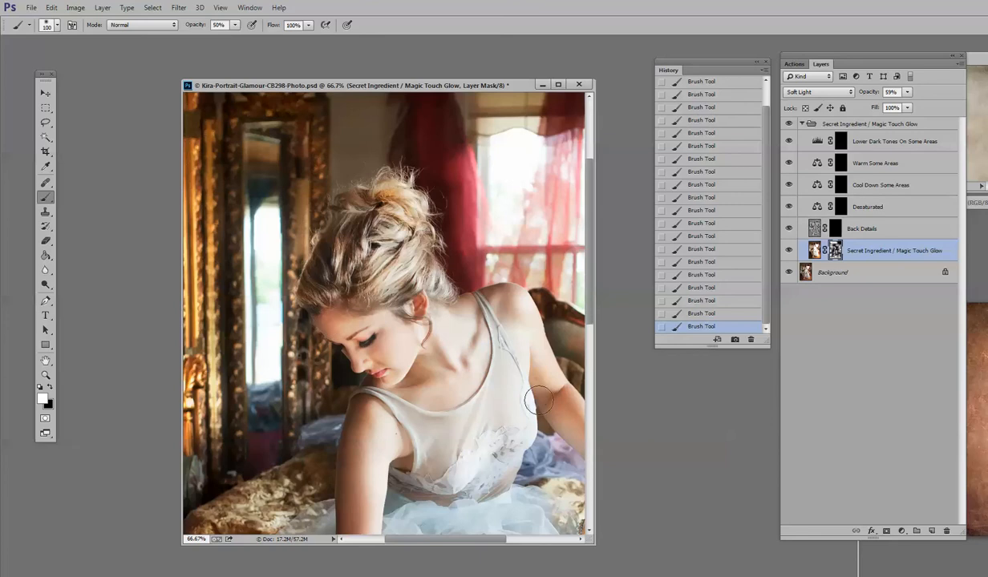
Select the Back Details layer and set the brush to size 200 at 100% opacity.
scroll(465, 376, down, 2)
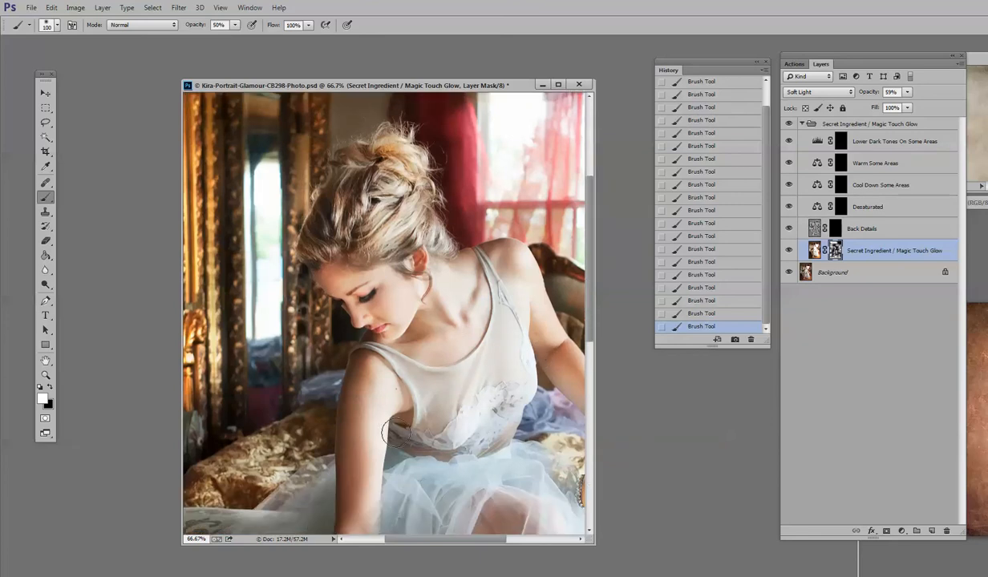
click(45, 375)
alt+click(313, 369)
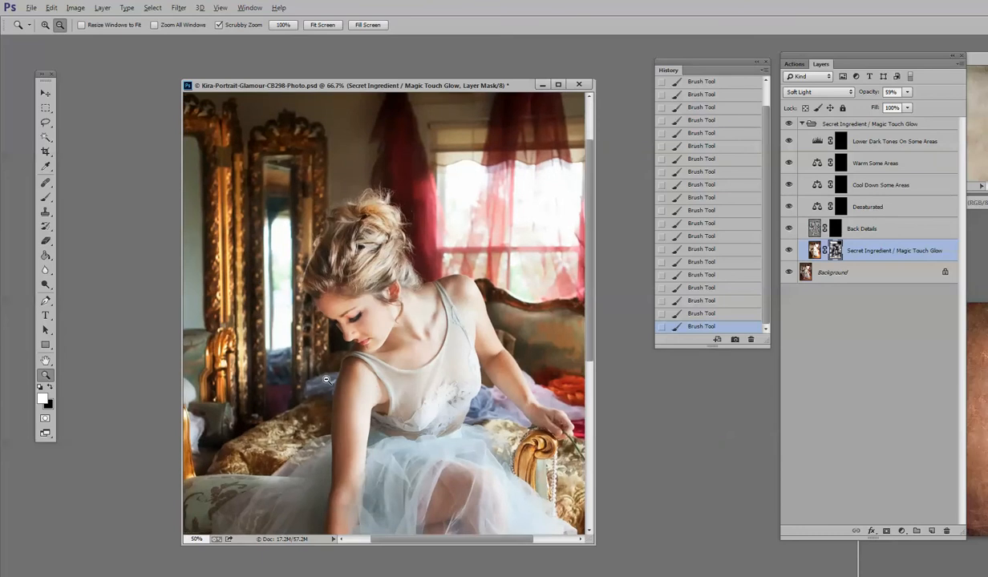
alt+click(326, 380)
alt+click(326, 380)
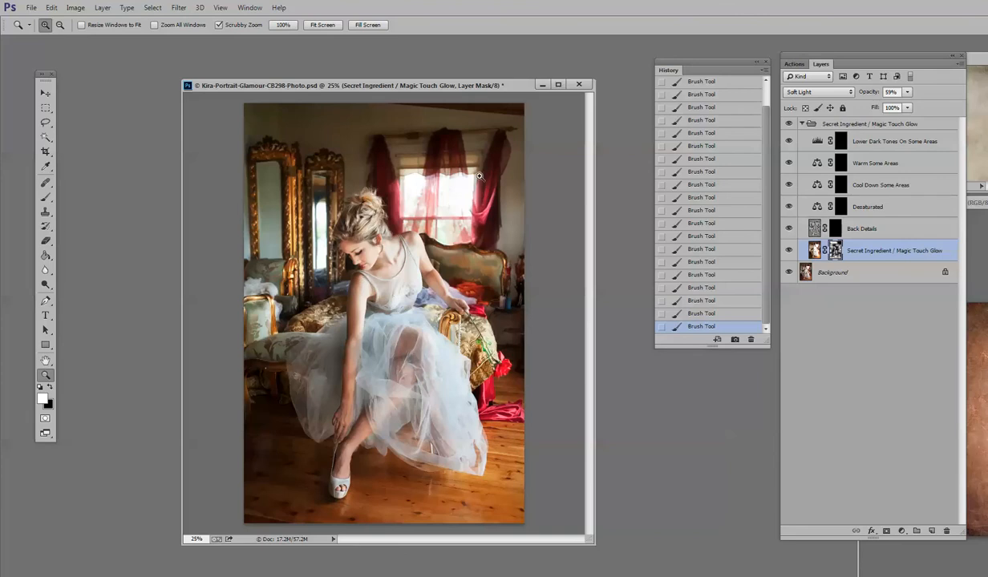
click(874, 234)
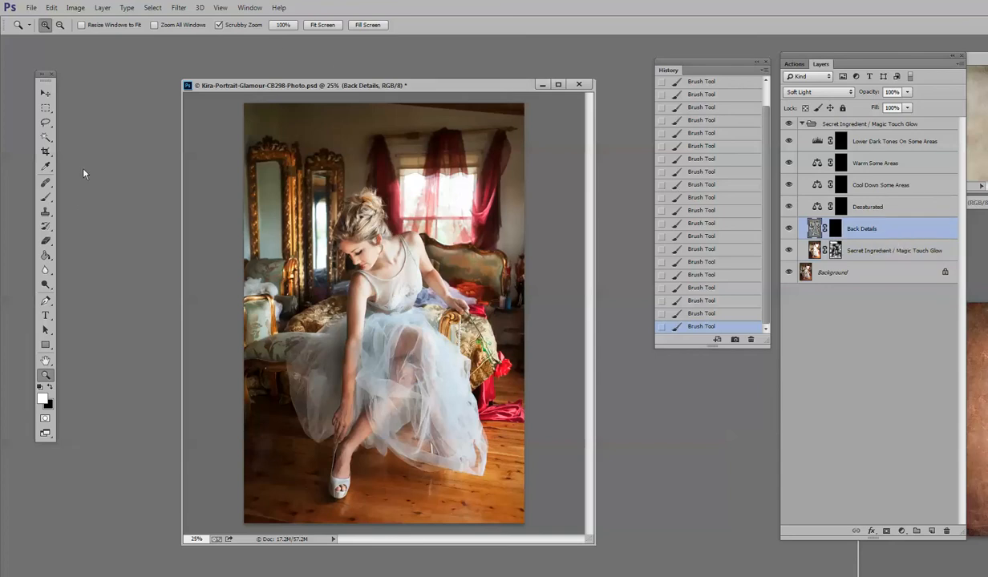
click(46, 197)
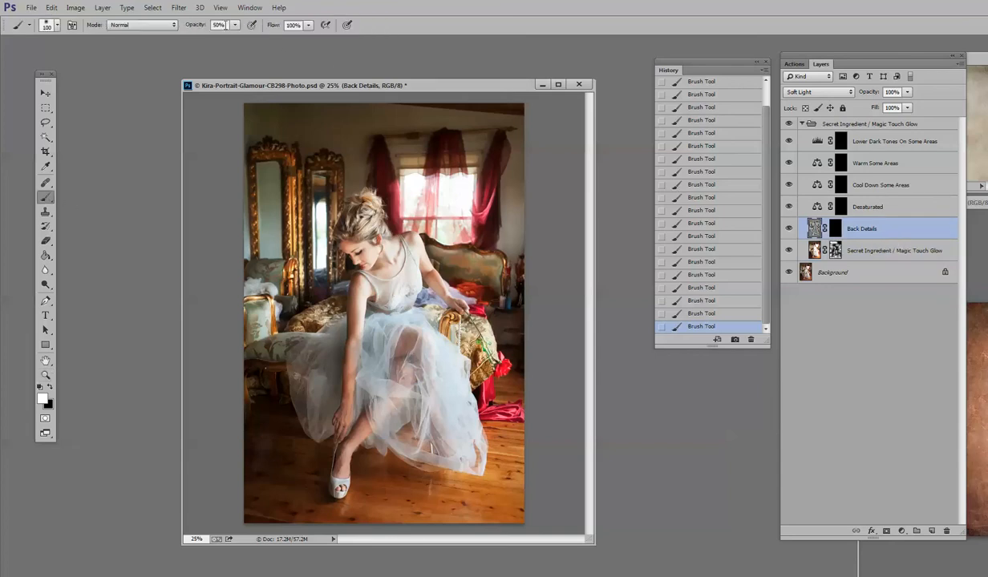
click(235, 28)
drag(235, 38, 268, 40)
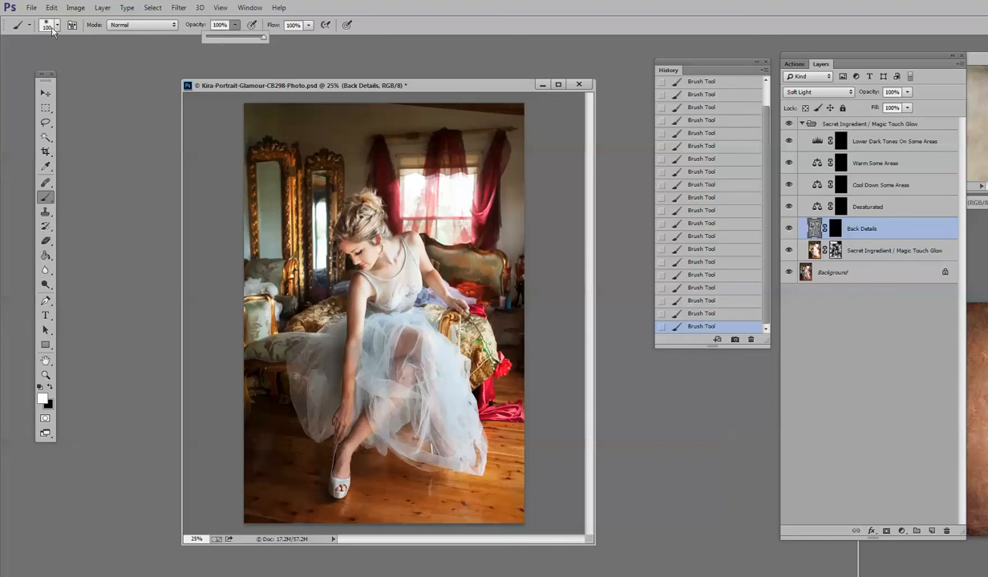
key(bracketright)
key(bracketright)
key(bracketright)
key(bracketright)
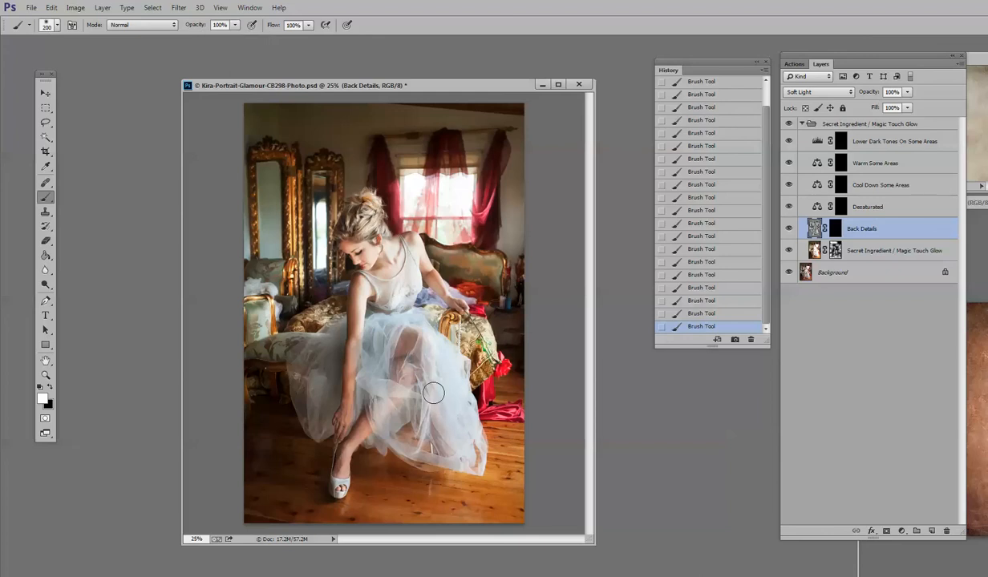
Paint white on the Back Details mask over the skirt, chair and surrounding furnishings, and set the layer's opacity to 16%.
click(836, 230)
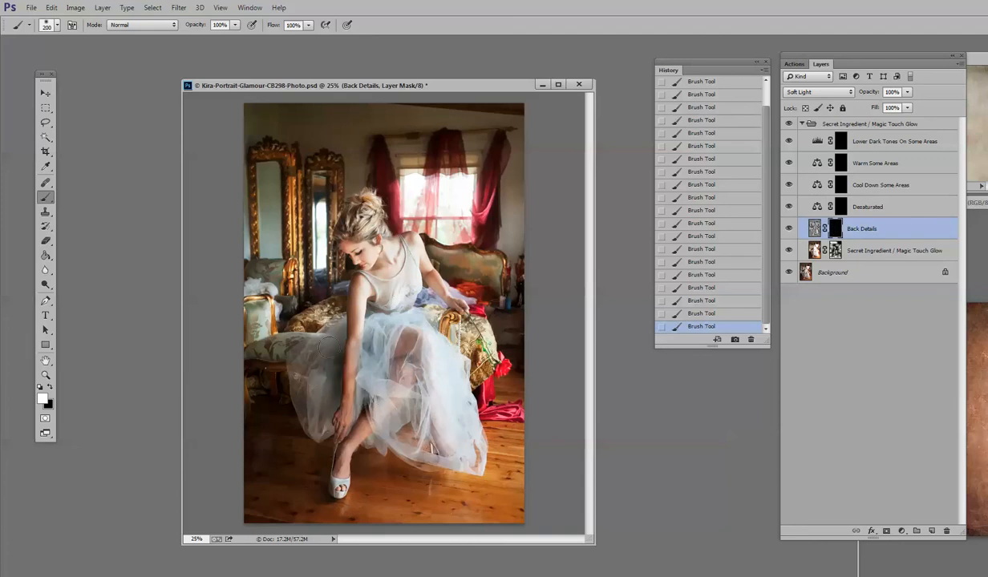
mouse_move(320, 388)
mouse_down()
mouse_move(297, 342)
mouse_move(304, 370)
mouse_move(317, 328)
mouse_up()
mouse_move(262, 373)
mouse_down()
mouse_move(308, 357)
mouse_move(257, 350)
mouse_move(220, 329)
mouse_up()
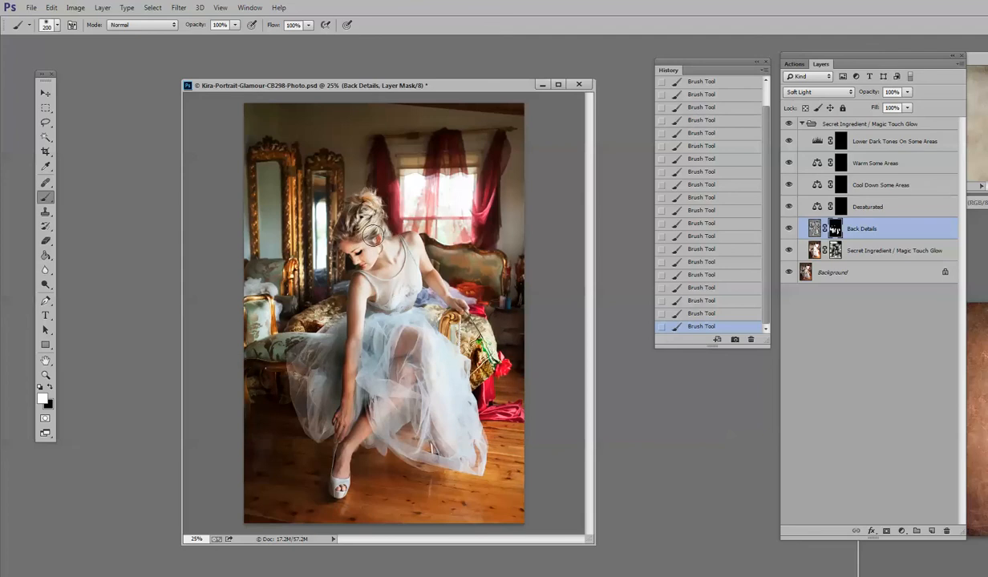
mouse_move(434, 352)
mouse_down()
mouse_move(359, 379)
mouse_move(370, 406)
mouse_move(355, 418)
mouse_move(394, 444)
mouse_up()
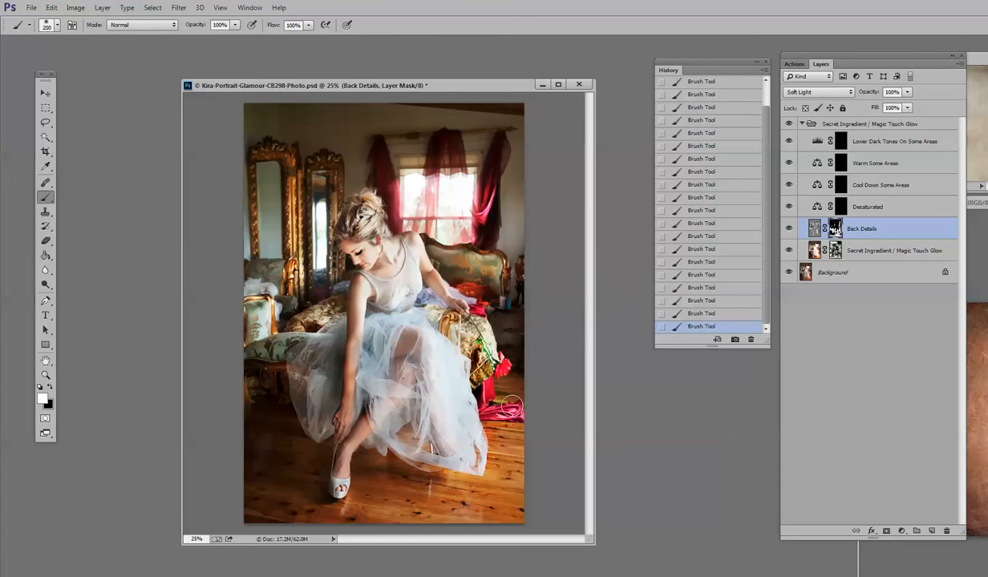
drag(907, 92, 861, 109)
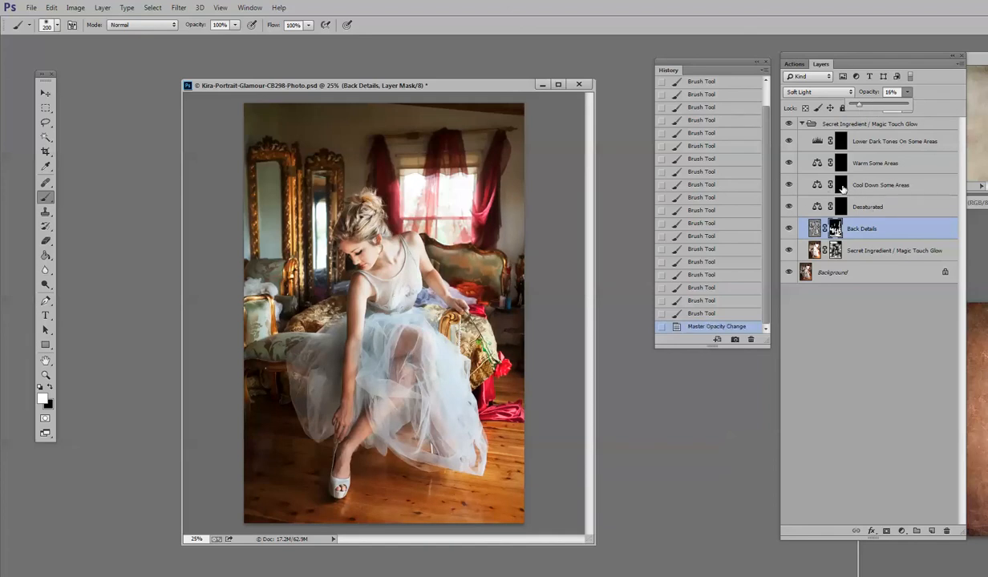
Paint white at 29% brush opacity on the Cool Down Some Areas mask over the skirt, walls, mirrors and bed.
click(842, 187)
click(842, 186)
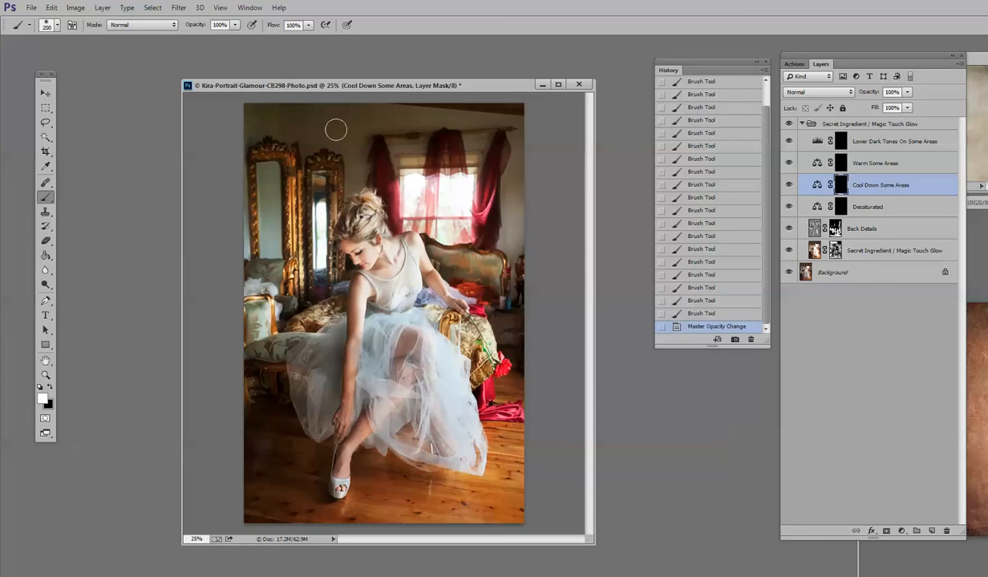
click(235, 25)
mouse_move(273, 181)
mouse_down()
mouse_move(276, 286)
mouse_move(264, 226)
mouse_up()
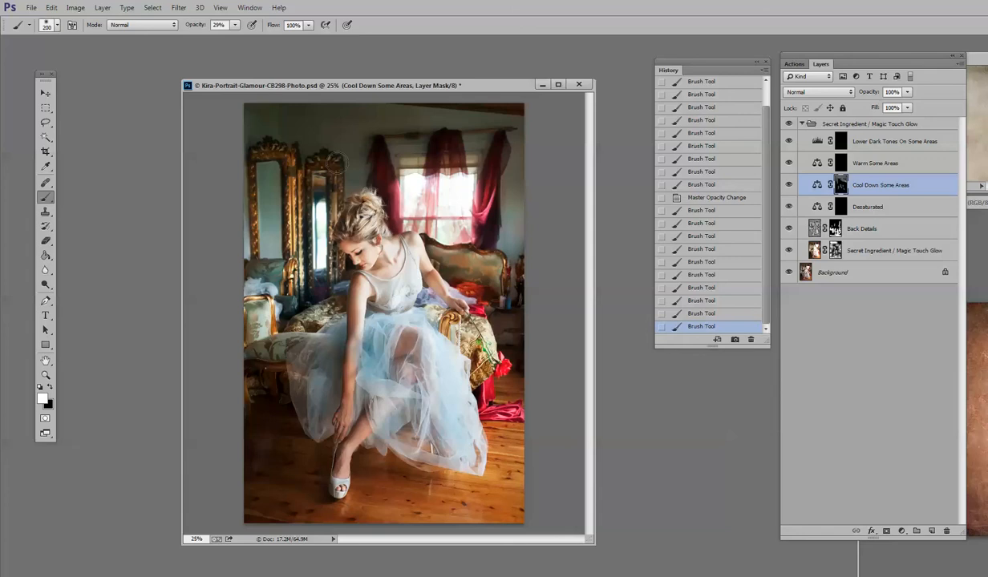
mouse_move(437, 249)
mouse_down()
mouse_move(453, 250)
mouse_move(437, 248)
mouse_move(444, 253)
mouse_up()
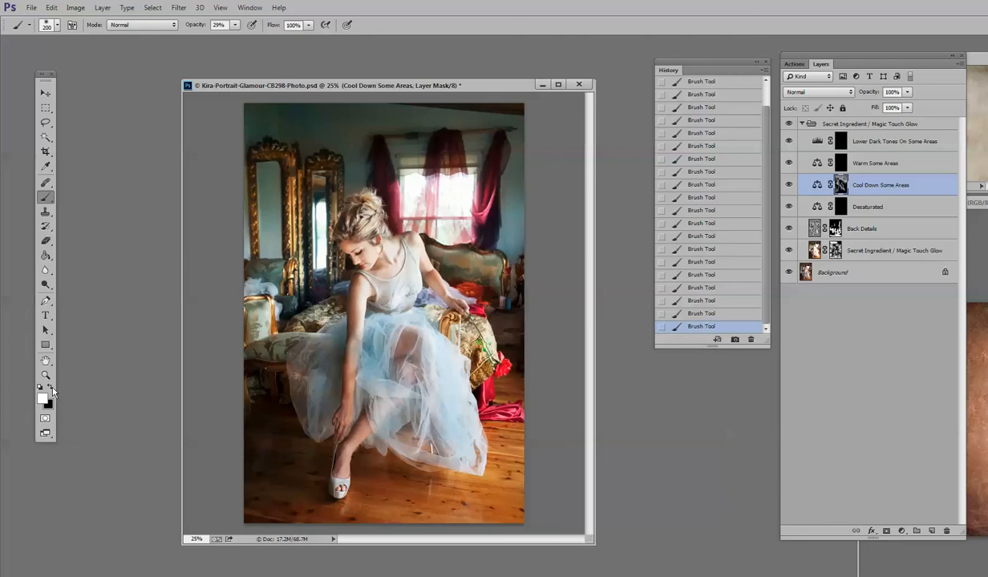
Set the Cool Down Some Areas layer's opacity to 36%.
click(907, 92)
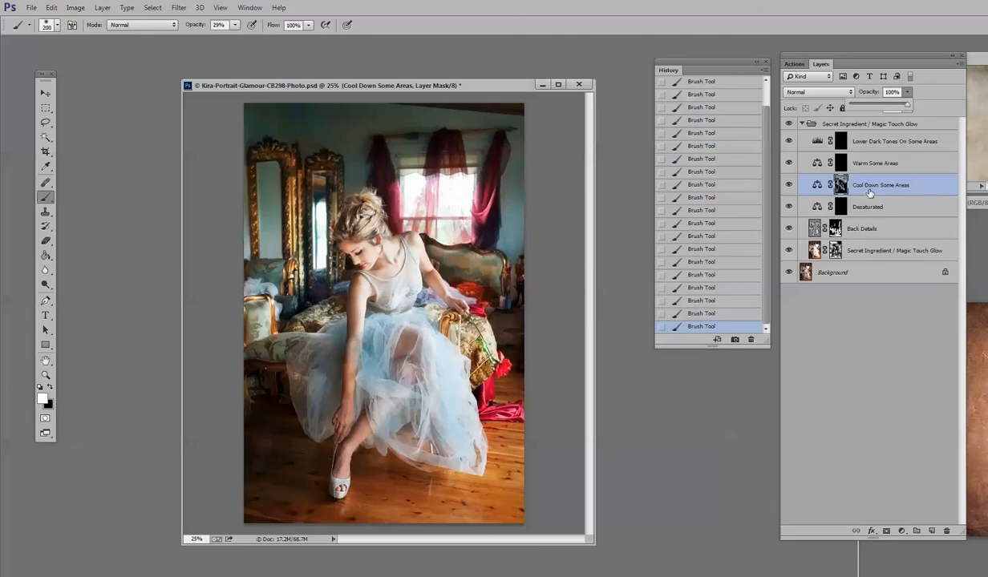
drag(884, 110, 880, 112)
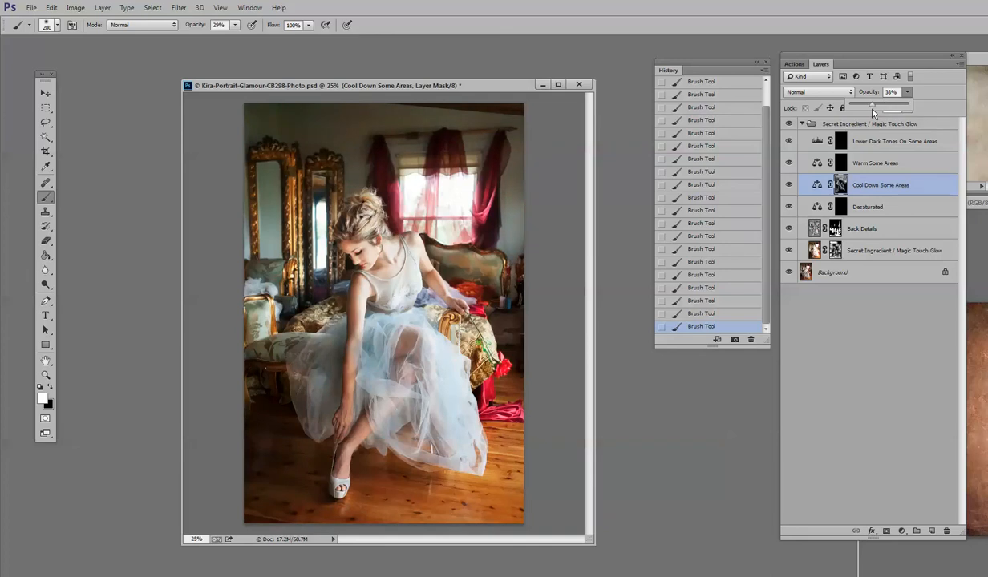
drag(873, 112, 872, 112)
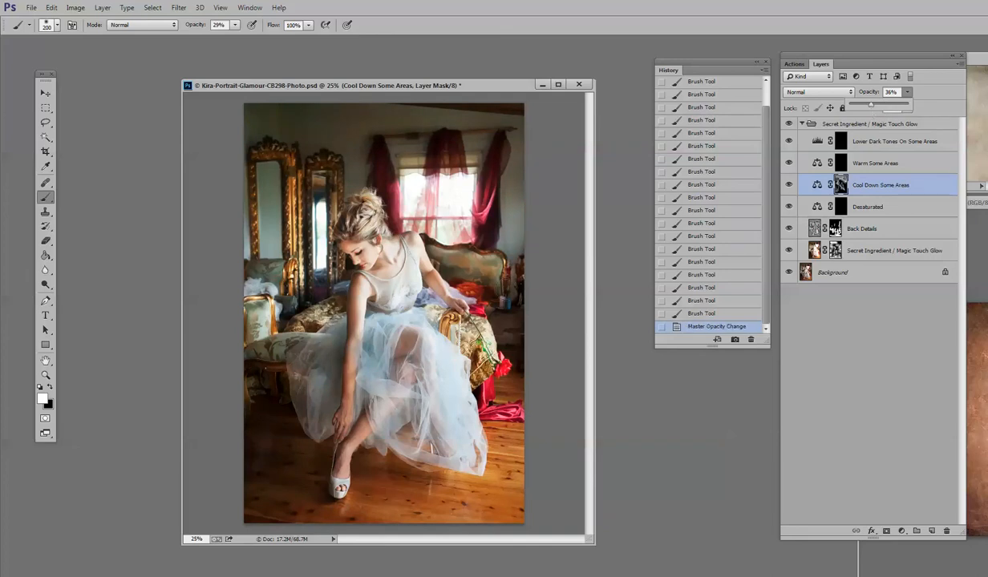
Collapse the Secret Ingredient / Magic Touch Glow group and toggle its visibility to compare the portrait before and after the retouching.
click(802, 124)
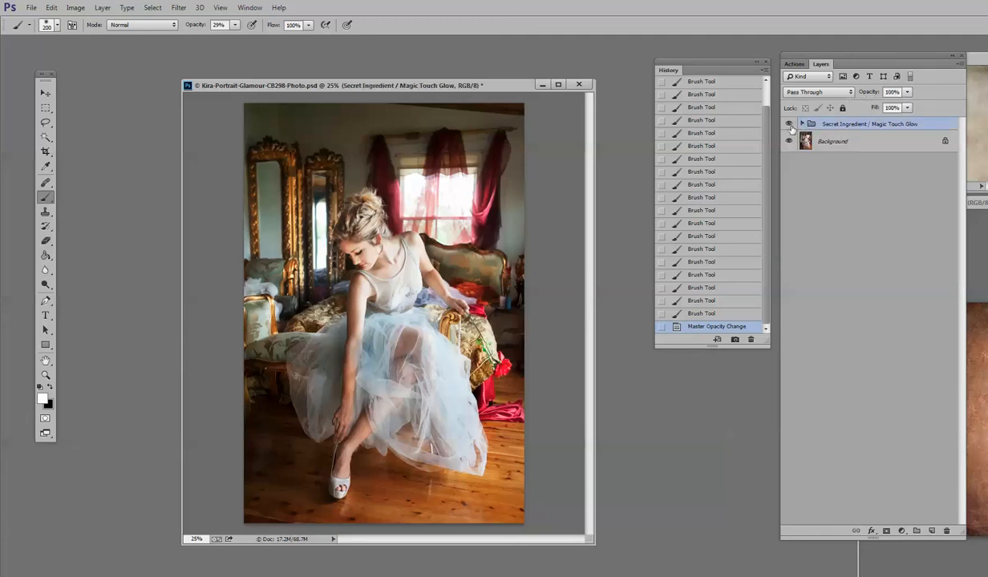
click(789, 124)
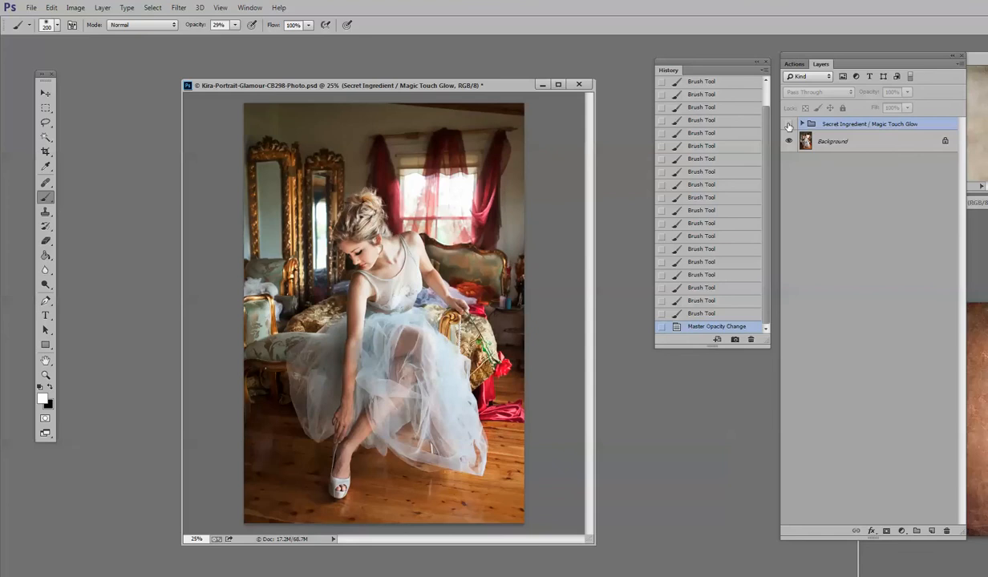
click(789, 124)
click(789, 124)
click(789, 125)
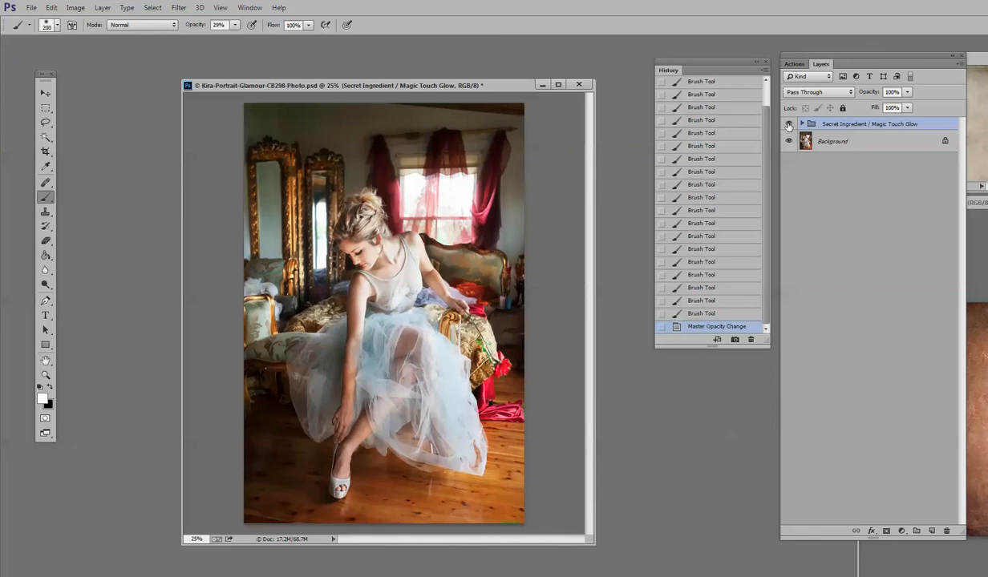
Flatten the image and duplicate the Background layer under its default copy name.
click(103, 8)
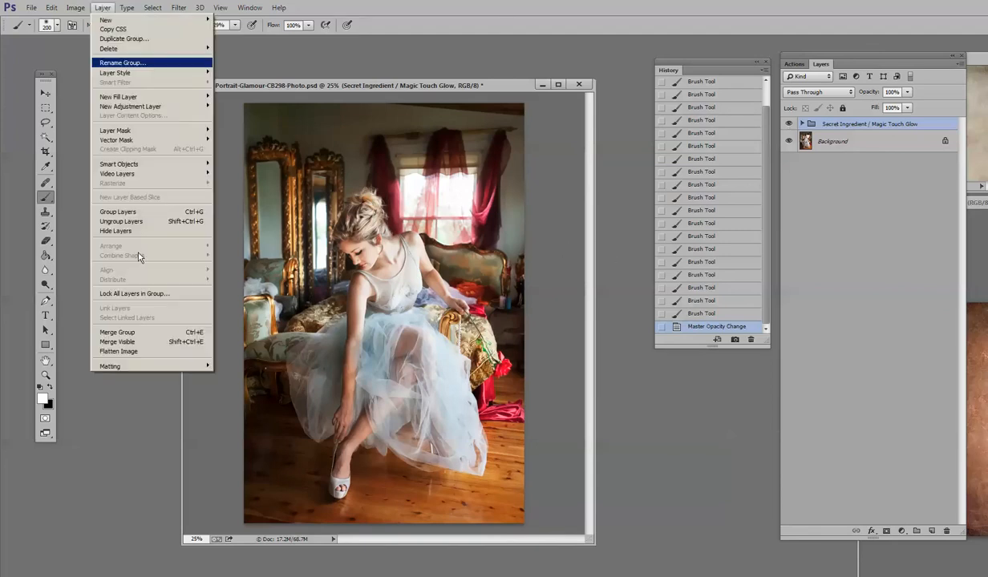
click(127, 352)
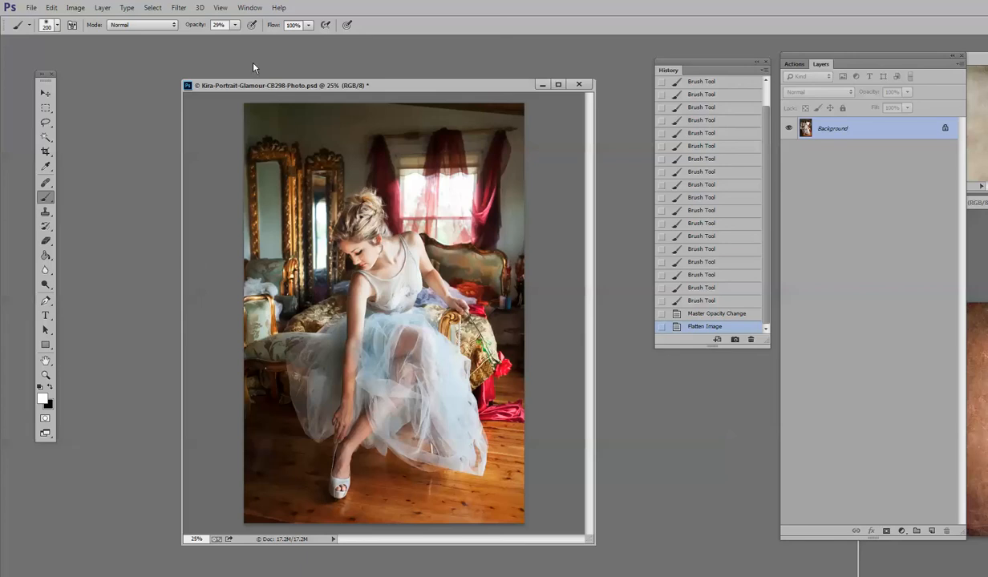
click(103, 8)
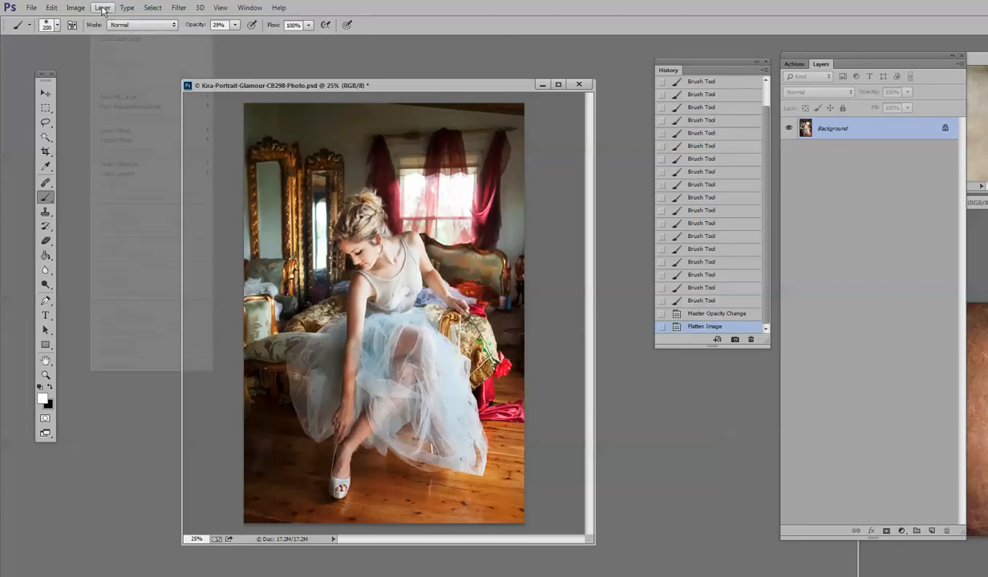
click(132, 36)
click(619, 183)
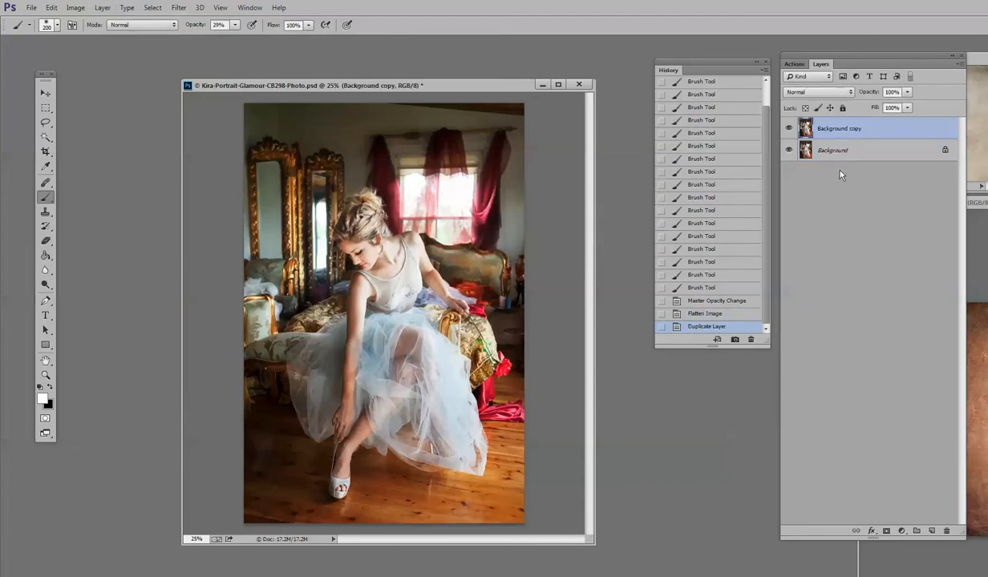
Apply Lighting Effects to the Background copy with a circular light scaled to about 658, centred near the woman's face.
click(178, 8)
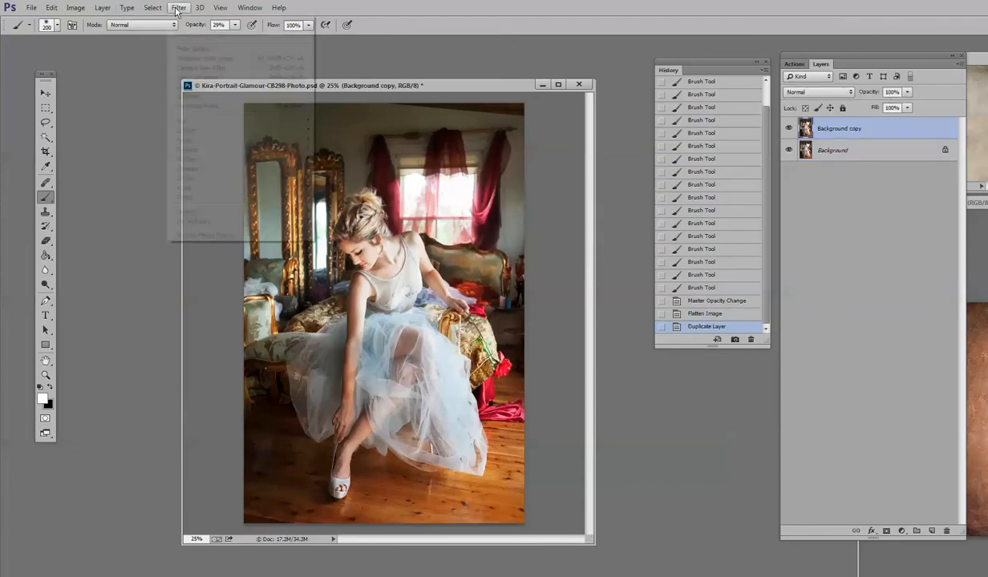
mouse_move(296, 159)
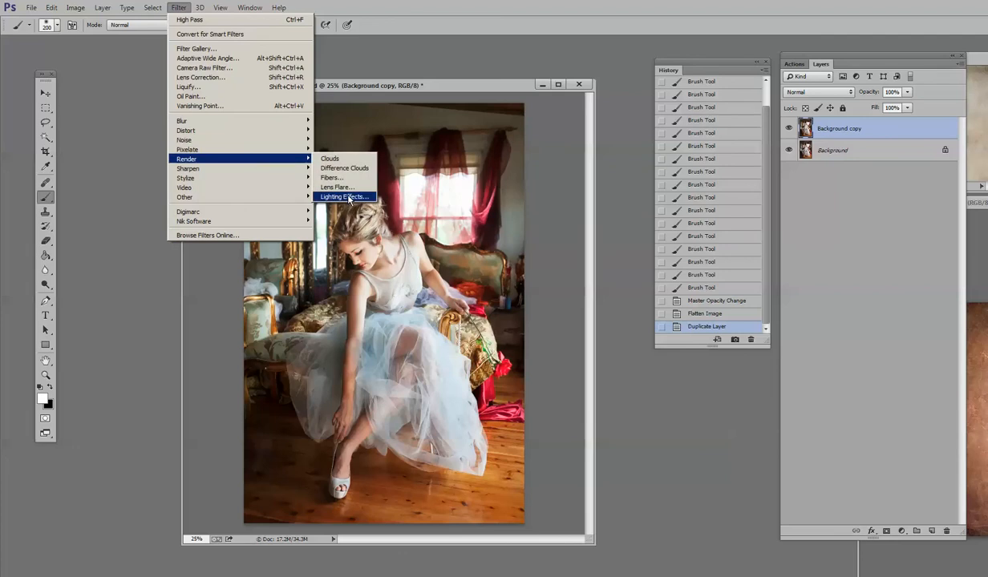
click(345, 199)
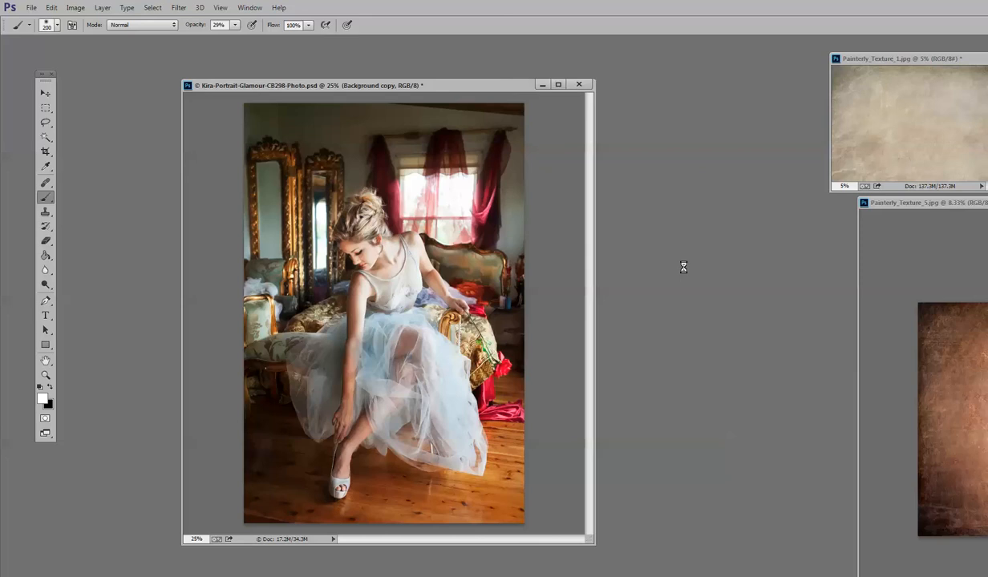
drag(378, 234, 459, 259)
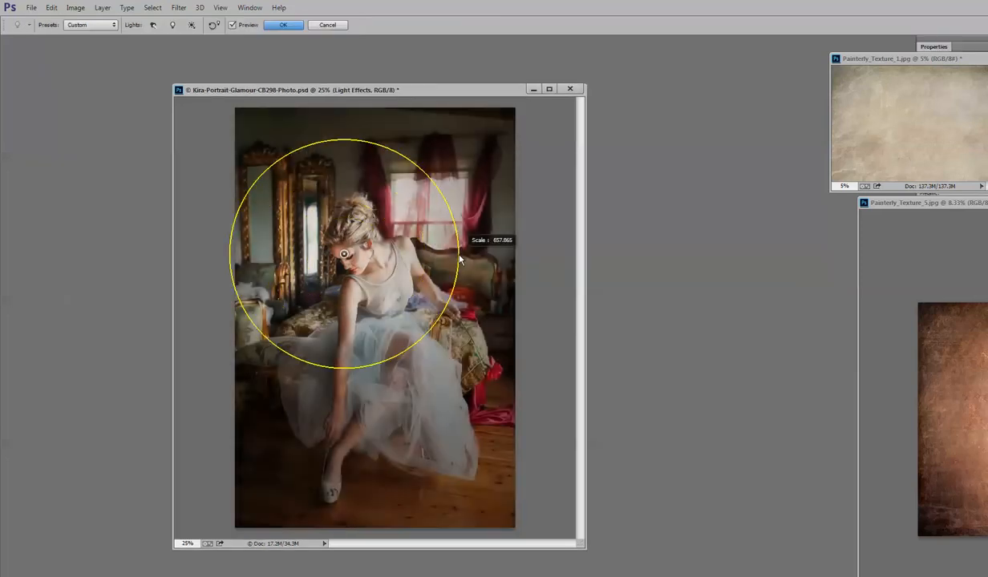
key(Return)
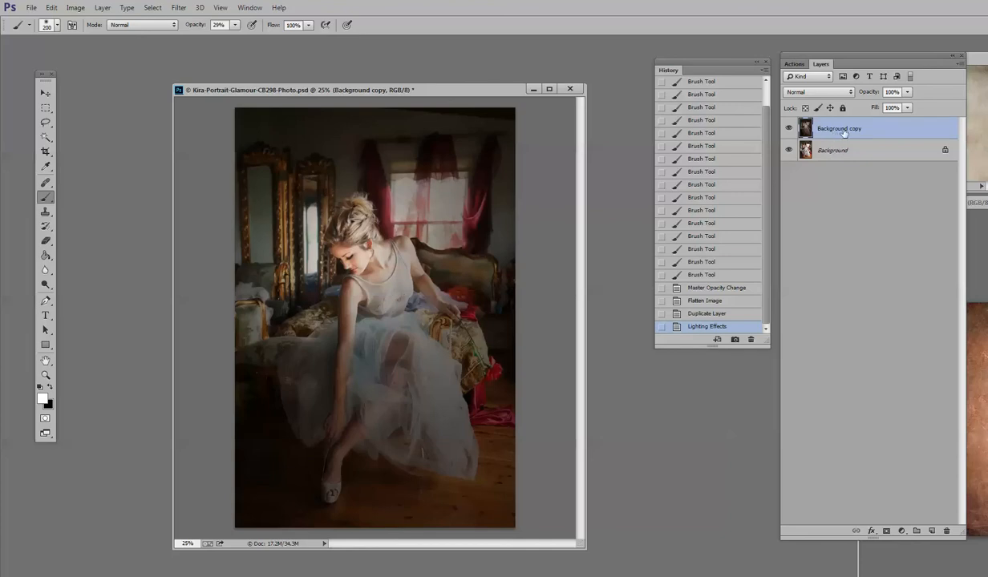
Try different opacities for the Background copy layer and set it to 88%.
click(907, 92)
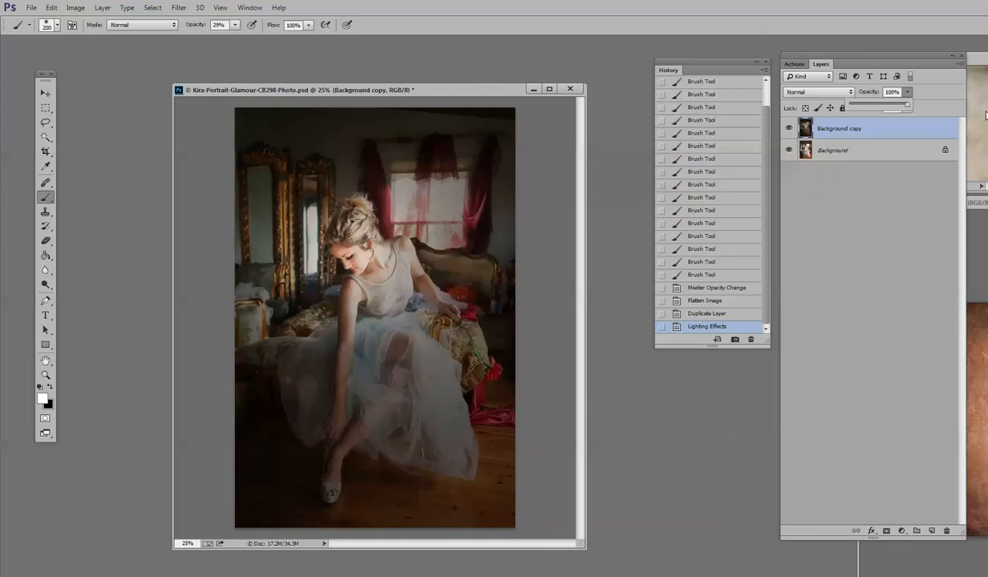
drag(906, 105, 882, 107)
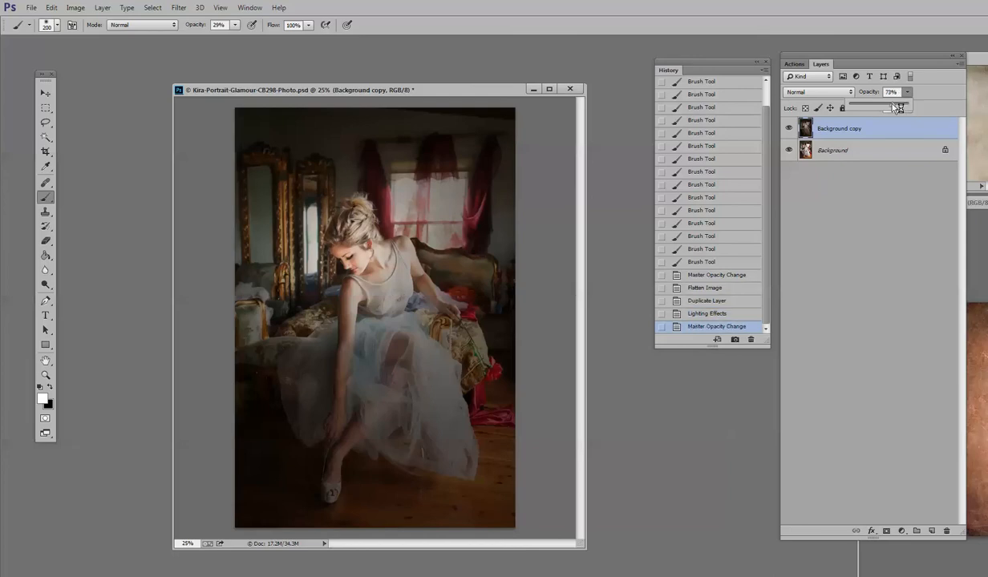
drag(882, 109, 885, 107)
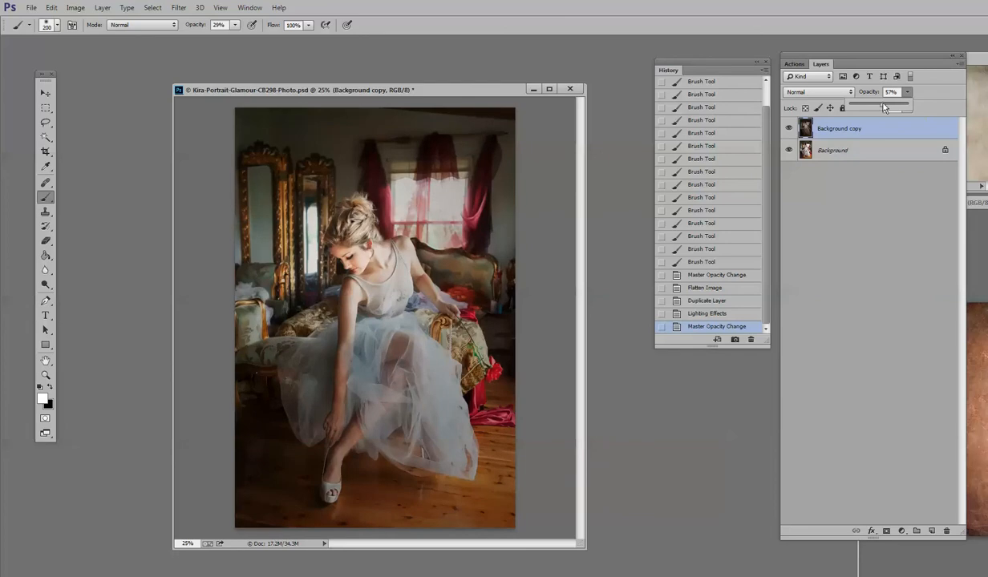
drag(885, 107, 922, 116)
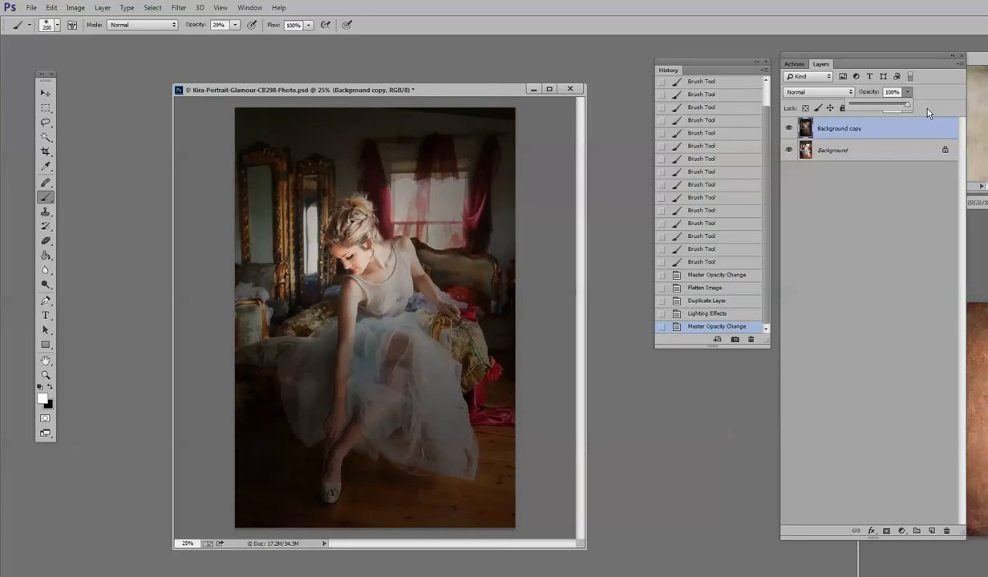
drag(907, 105, 873, 103)
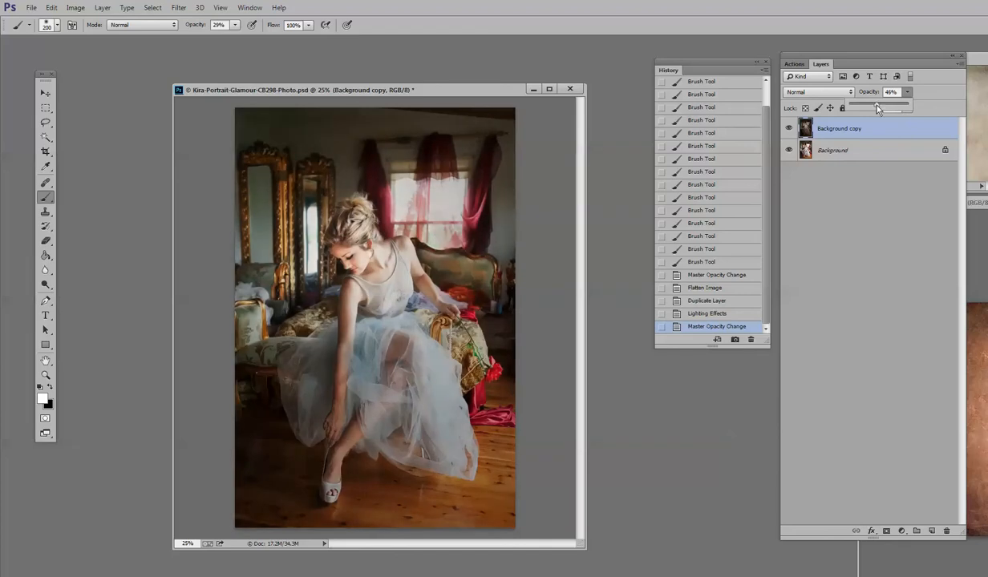
mouse_move(894, 109)
mouse_down()
mouse_move(864, 105)
mouse_move(903, 108)
mouse_up()
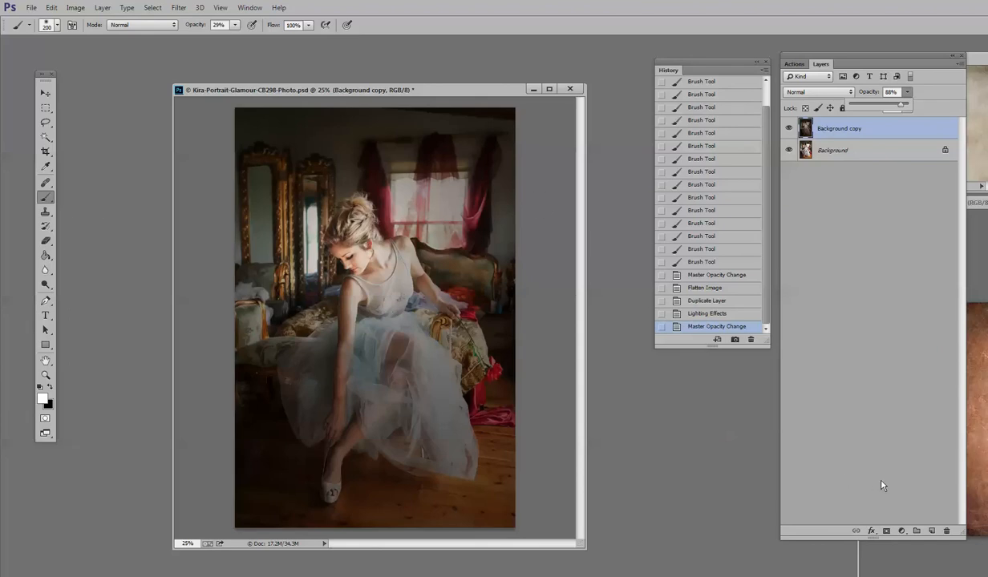
Add a layer mask to the Background copy and paint black at 29% brush opacity over the face, arm and skirt.
click(887, 531)
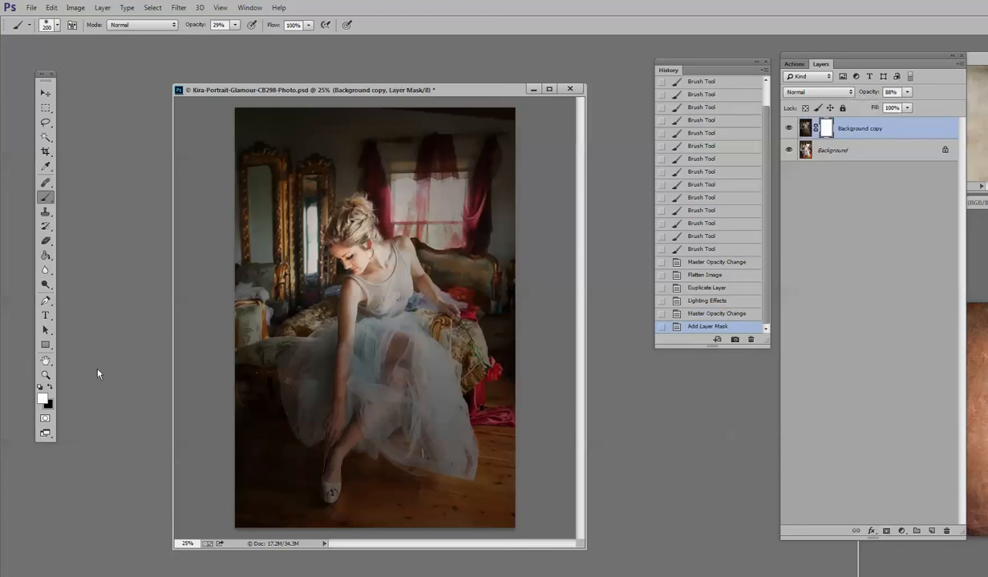
key(x)
click(335, 282)
mouse_move(343, 254)
mouse_down()
mouse_move(336, 249)
mouse_move(341, 320)
mouse_move(368, 400)
mouse_up()
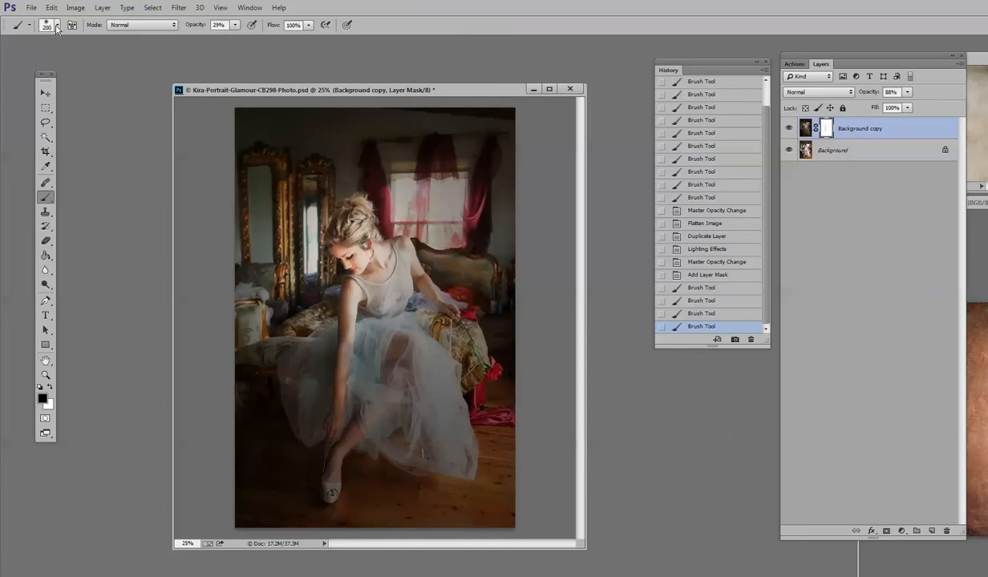
Enlarge the brush to 400, try a mask stroke over the lower skirt and leg, and reduce the brush flow to 29%.
key(bracketright)
key(bracketright)
drag(365, 427, 353, 419)
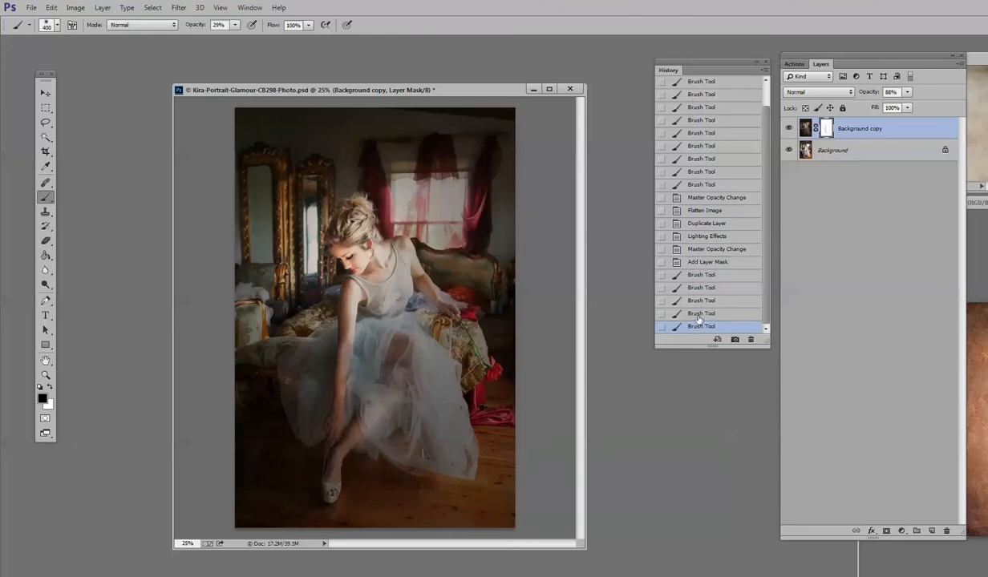
key(shift+2)
key(shift+9)
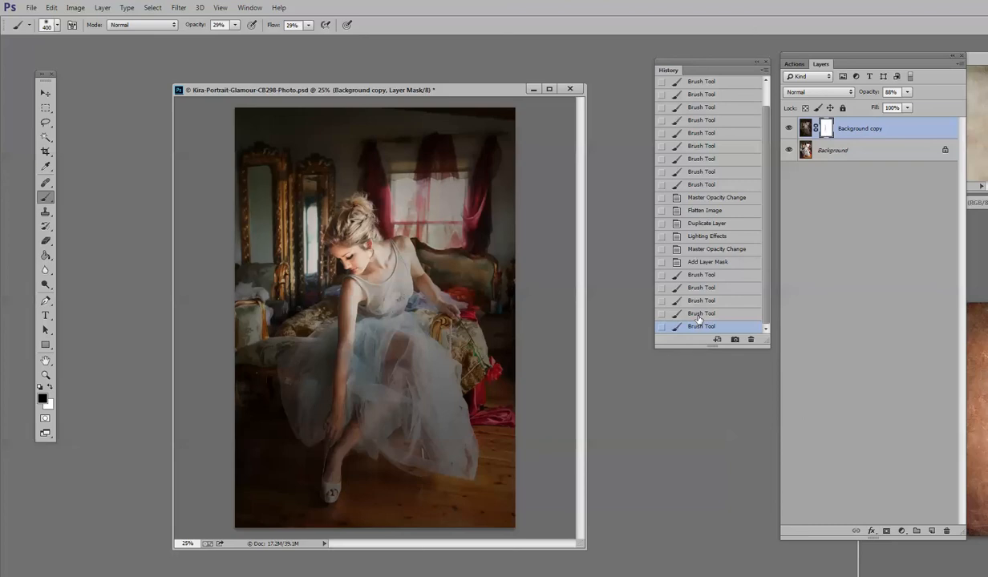
click(699, 317)
key(ctrl+z)
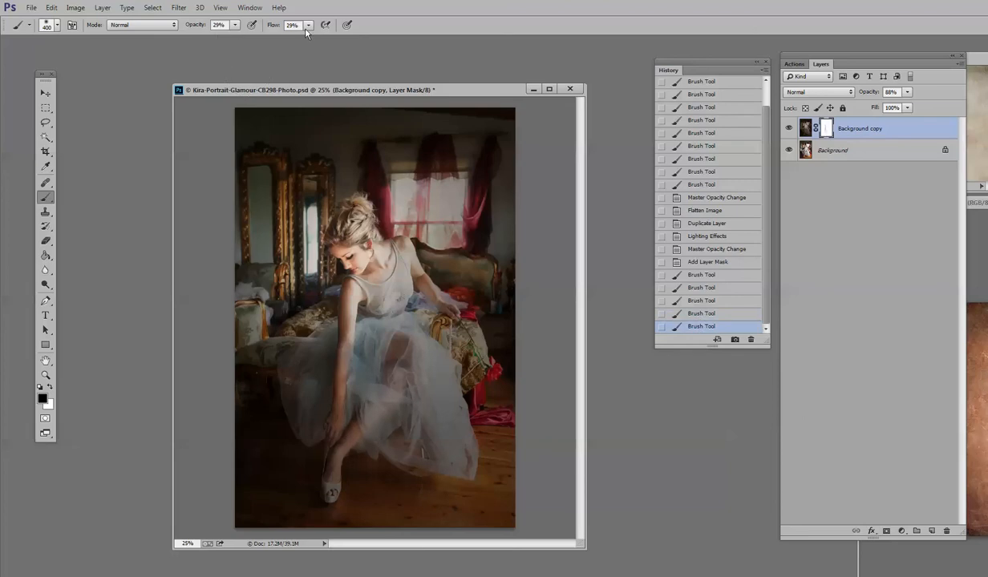
Paint black on the Background copy mask at 16% brush opacity over the face, arms, skirt and window curtain.
click(235, 25)
drag(232, 37, 226, 37)
mouse_move(370, 258)
mouse_down()
mouse_move(346, 241)
mouse_move(343, 207)
mouse_move(342, 264)
mouse_up()
mouse_move(410, 303)
mouse_down()
mouse_move(452, 317)
mouse_move(425, 284)
mouse_up()
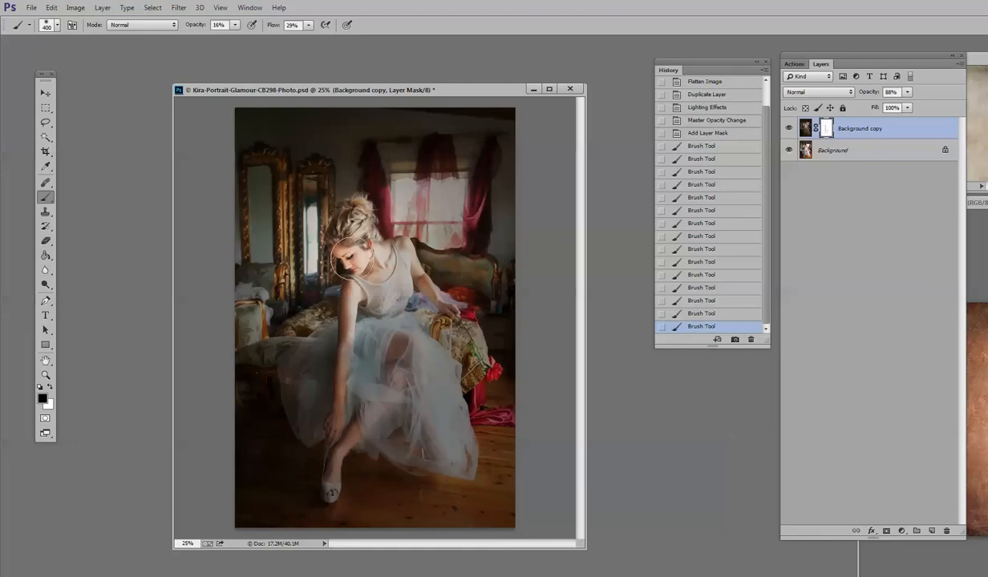
click(472, 193)
Raise the brush opacity to 25% and paint black on the mask over the bed and its carved headboard.
click(235, 25)
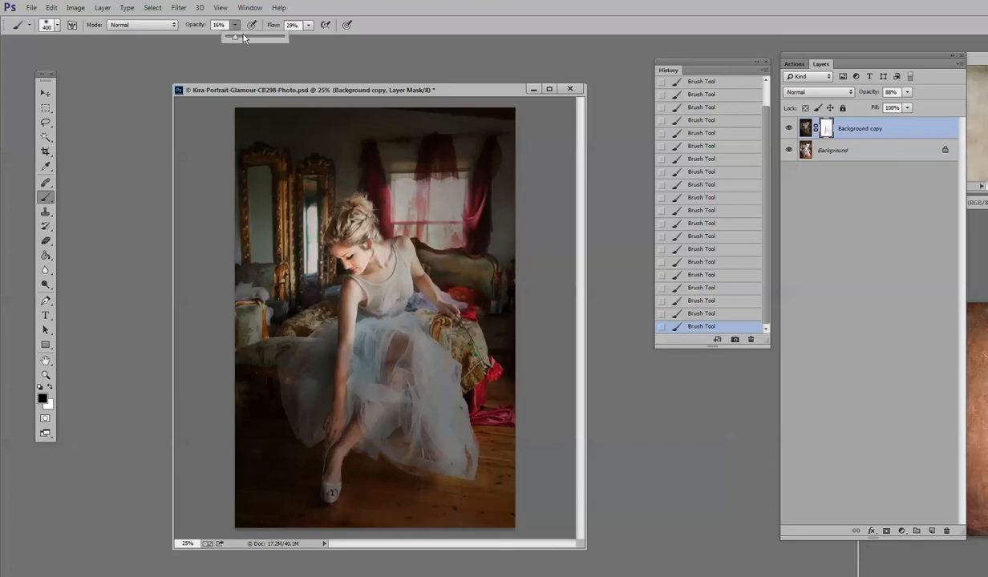
drag(243, 35, 249, 35)
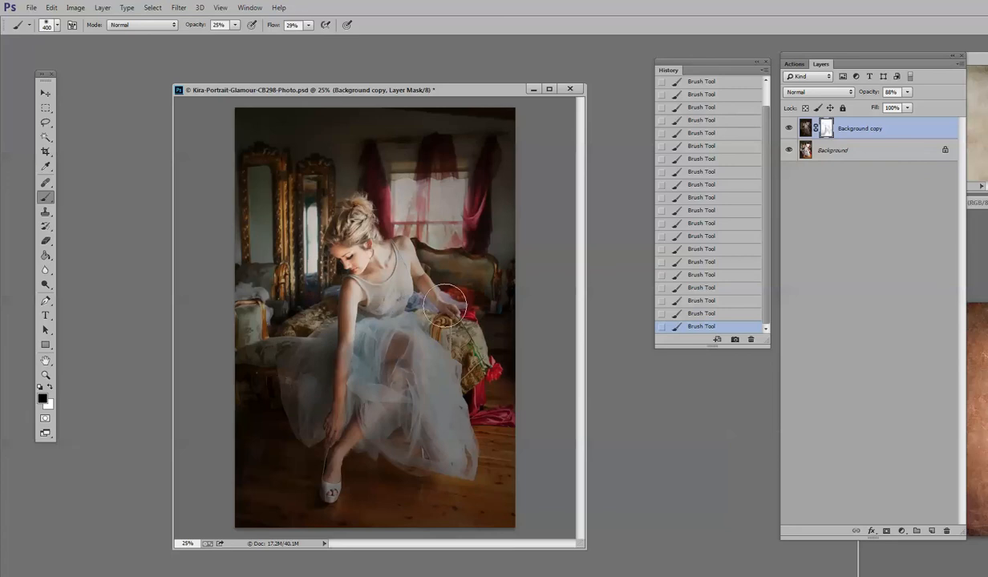
mouse_move(458, 258)
mouse_down()
mouse_move(478, 261)
mouse_move(466, 285)
mouse_move(443, 281)
mouse_up()
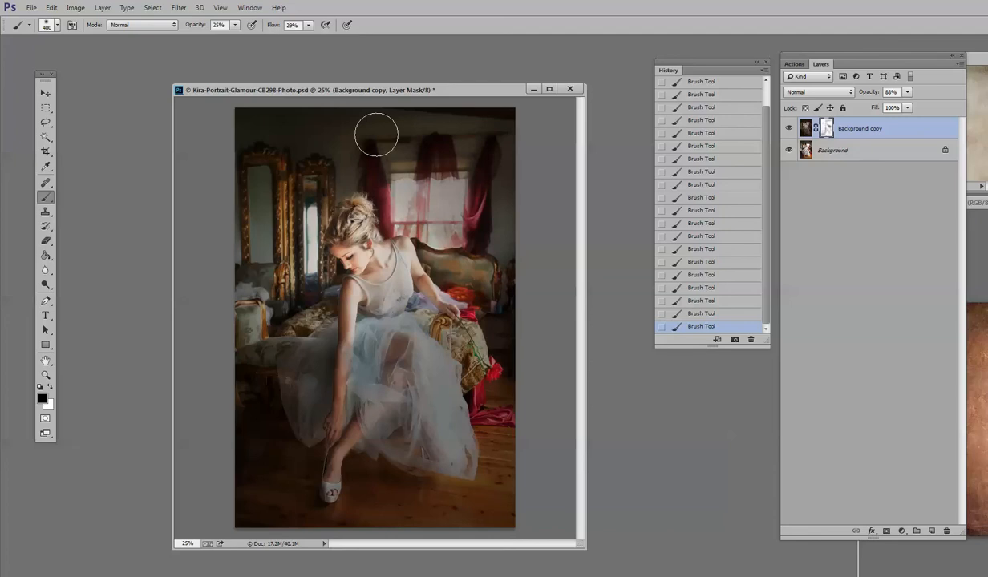
Reduce the brush size to 103 and paint black on the mask over the hair and skirt details.
click(57, 29)
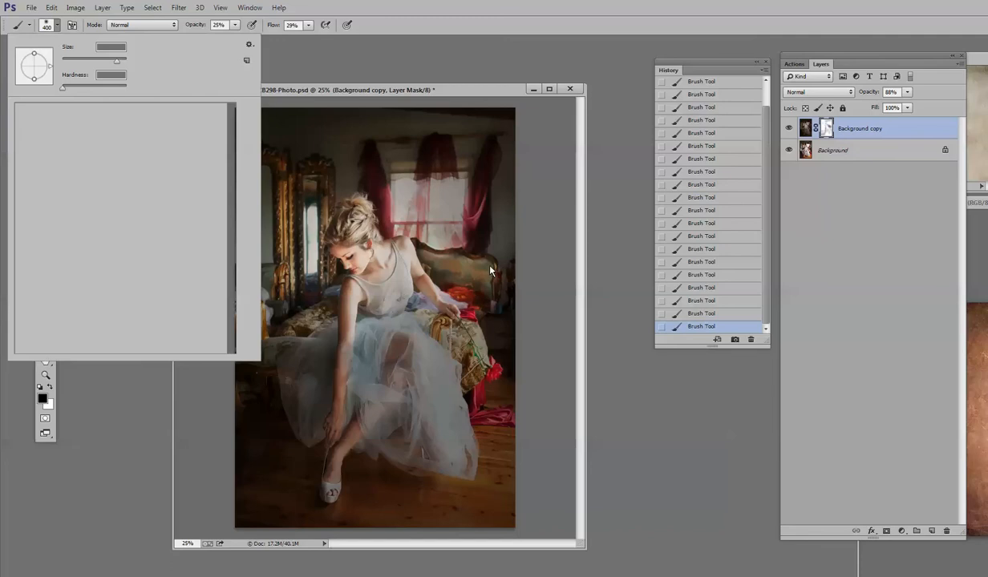
click(96, 61)
click(328, 233)
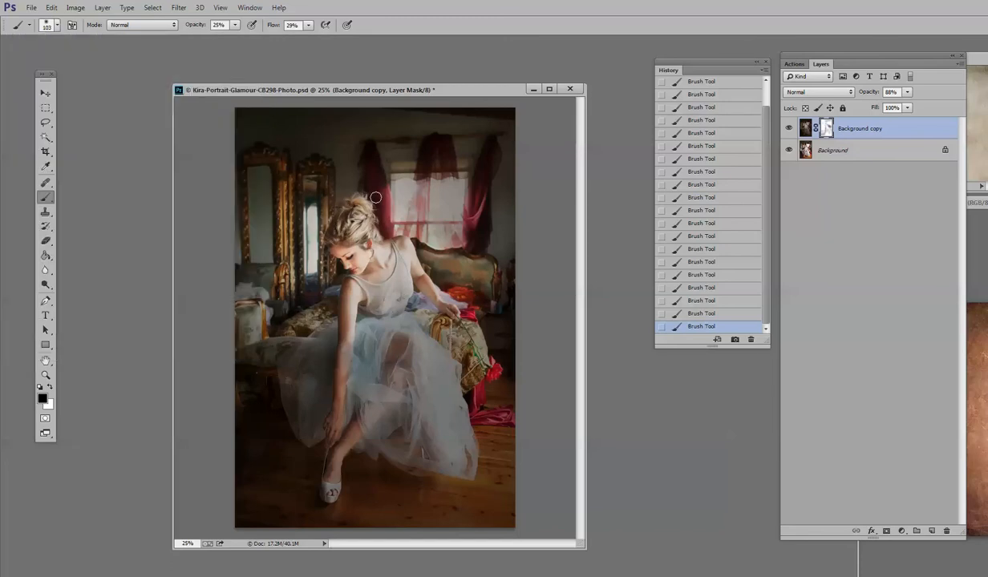
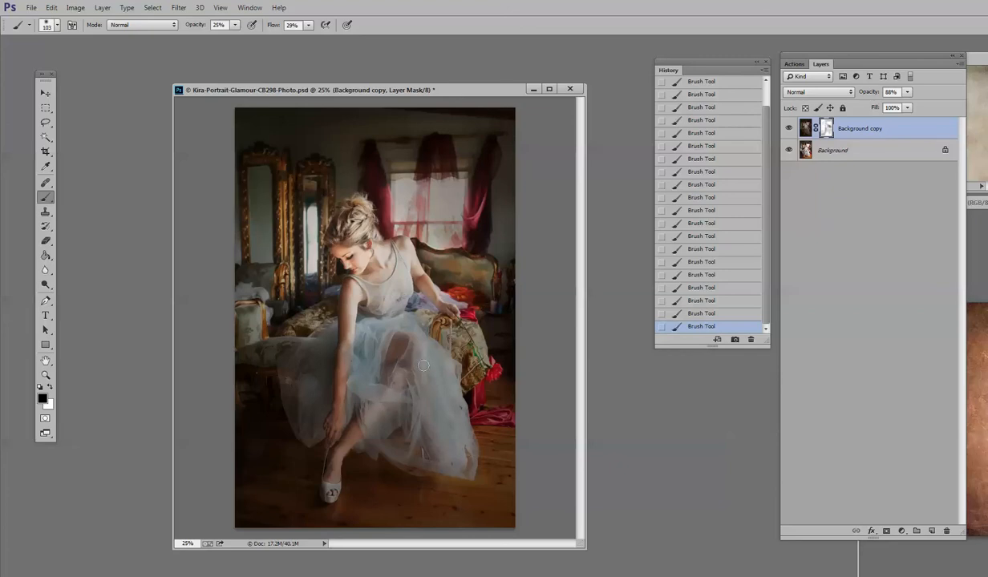
Set the masked Background copy layer's opacity to 70%.
click(907, 91)
drag(907, 105, 895, 106)
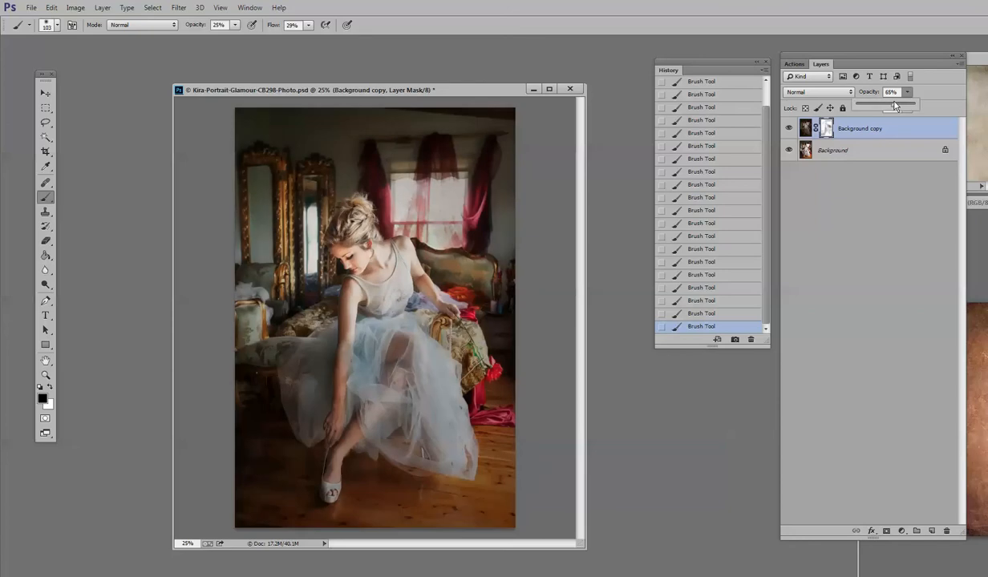
drag(895, 107, 897, 103)
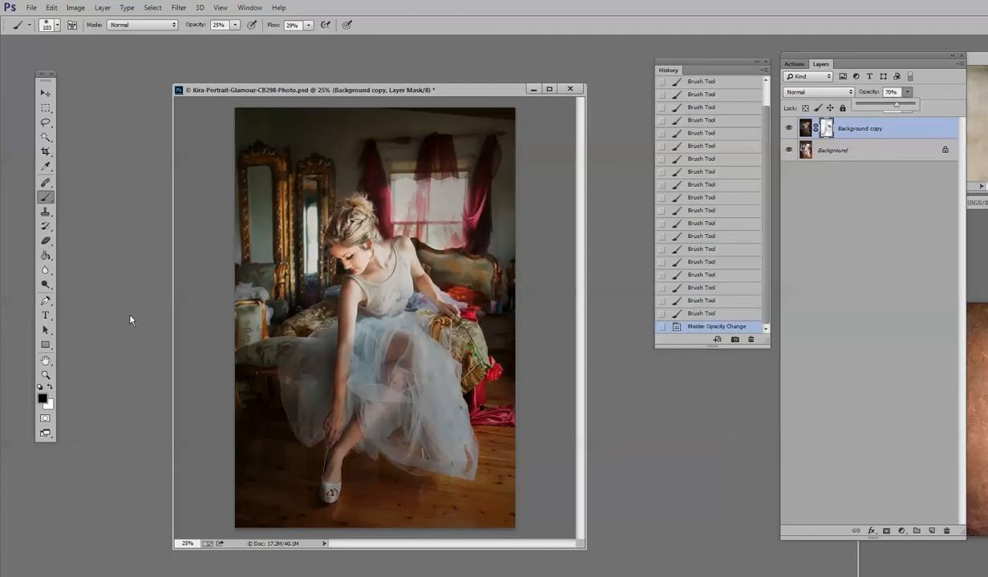
Switch the brush to white and paint on the Background copy mask over the upper arm, face and neck.
click(50, 385)
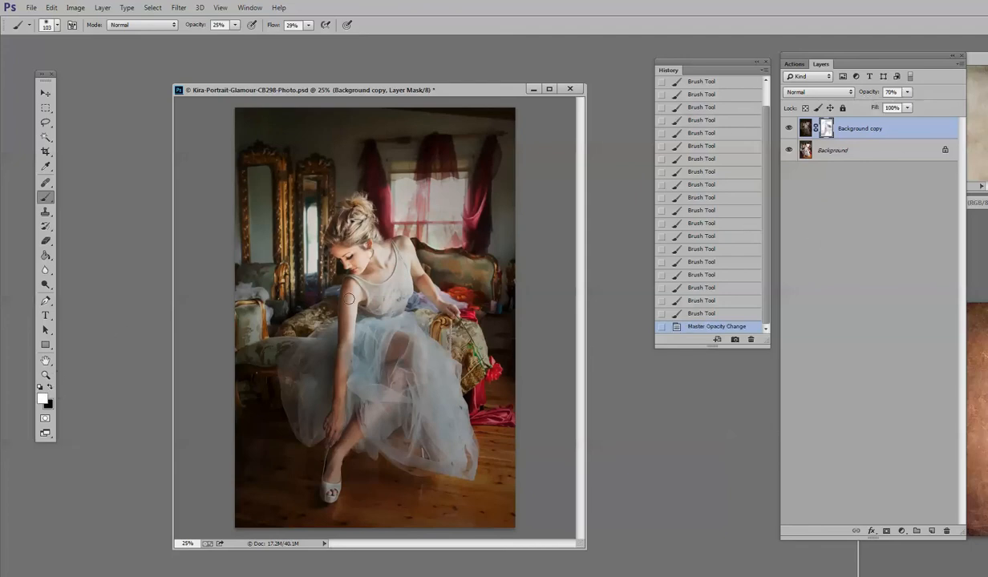
mouse_move(346, 281)
mouse_down()
mouse_move(347, 317)
mouse_move(358, 306)
mouse_up()
click(353, 257)
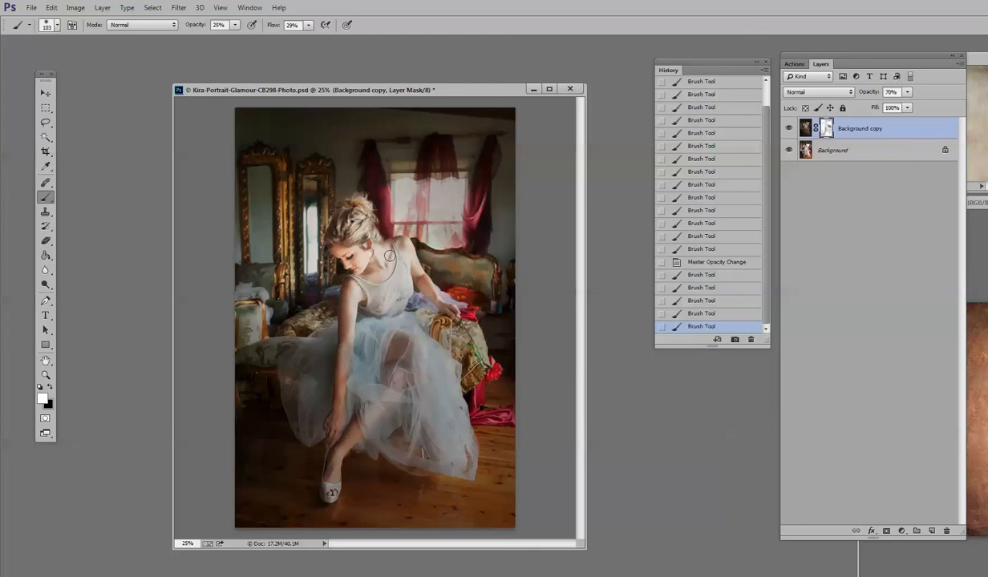
click(390, 256)
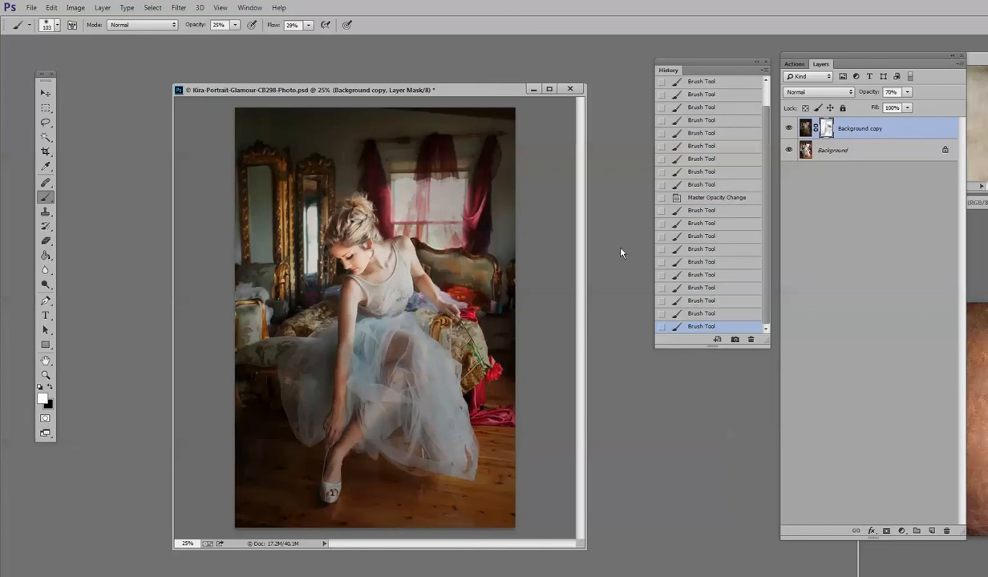
Compare the portrait with and without the Background copy layer and set that layer's opacity to 71%.
click(789, 128)
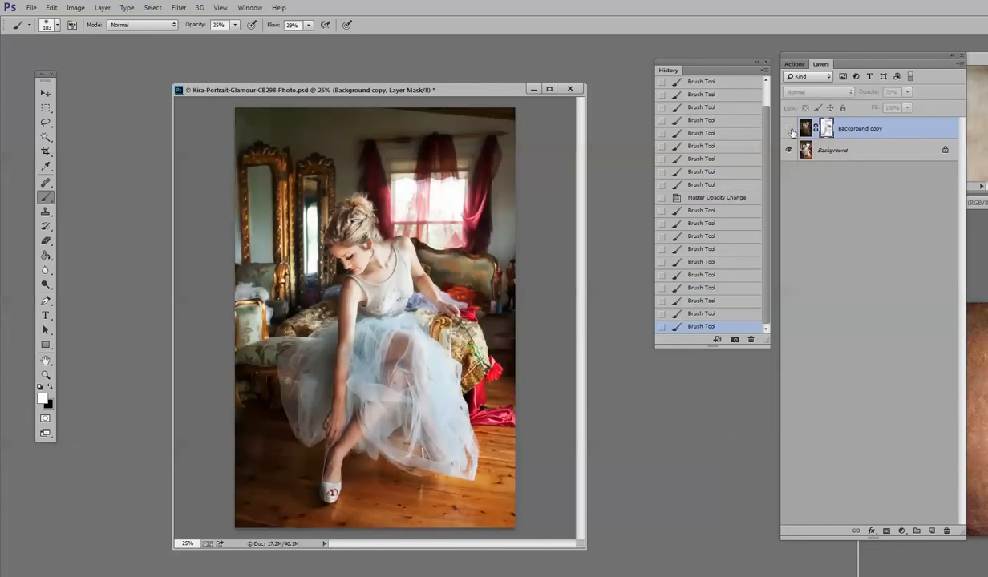
click(790, 129)
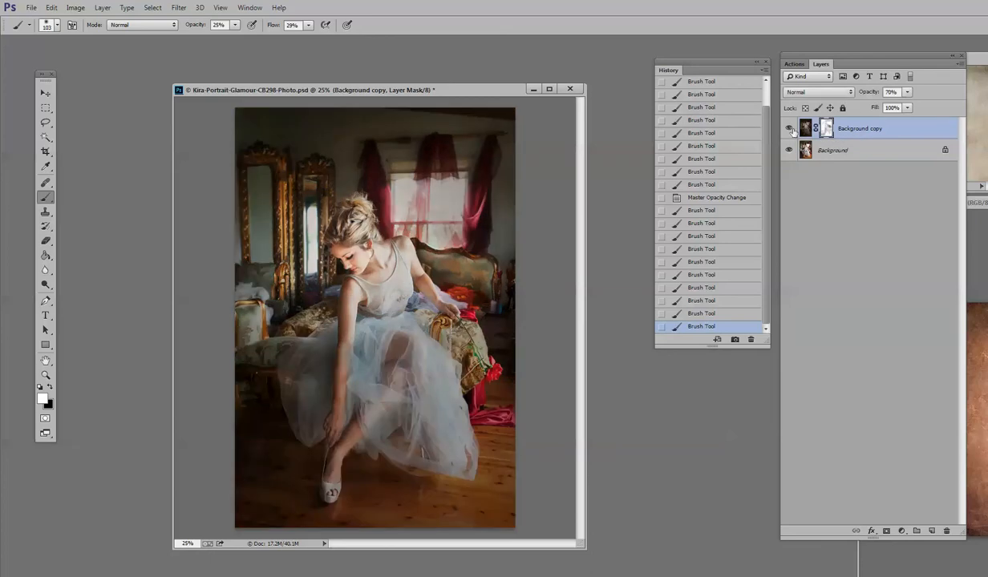
click(906, 92)
drag(902, 105, 899, 107)
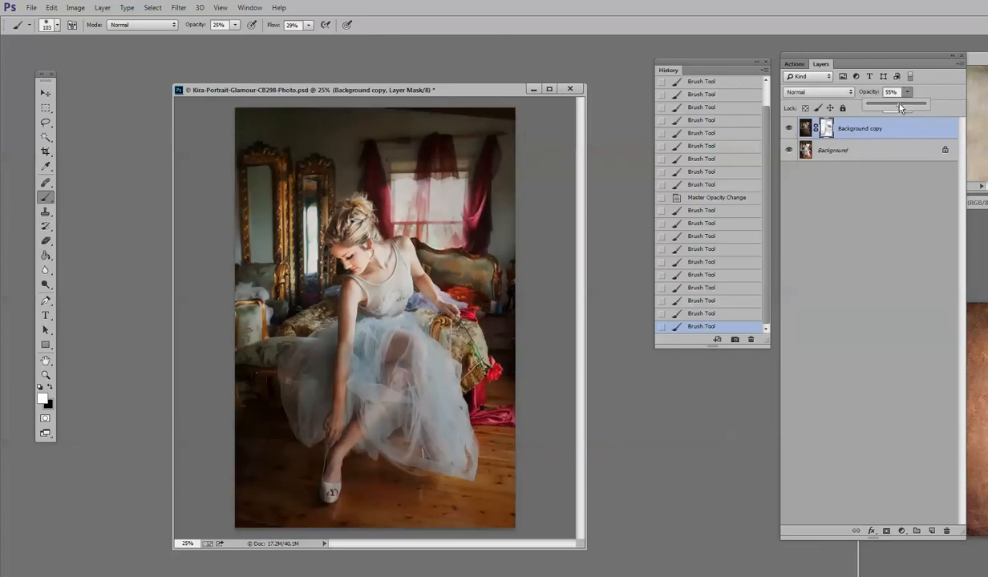
drag(899, 107, 897, 107)
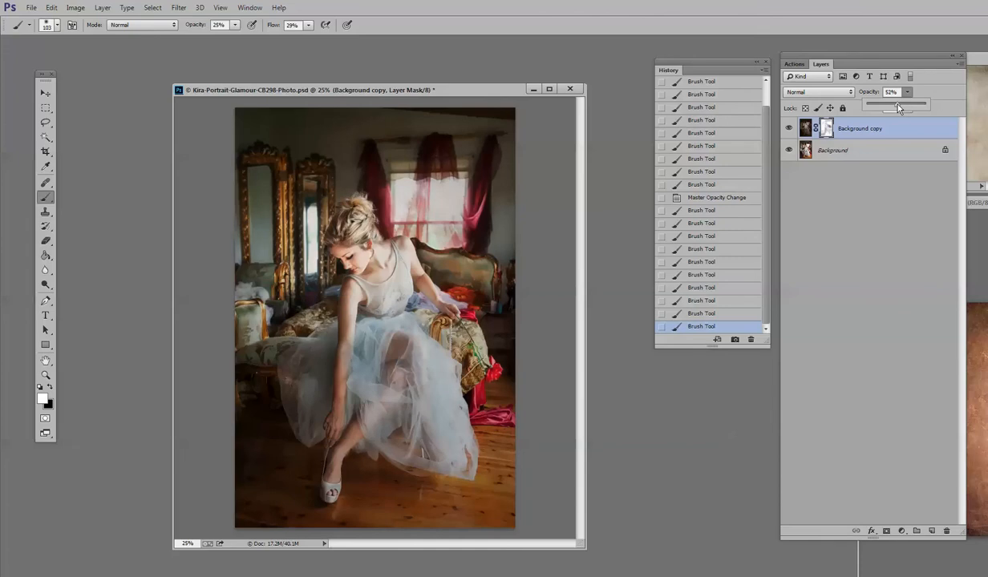
drag(897, 109, 944, 112)
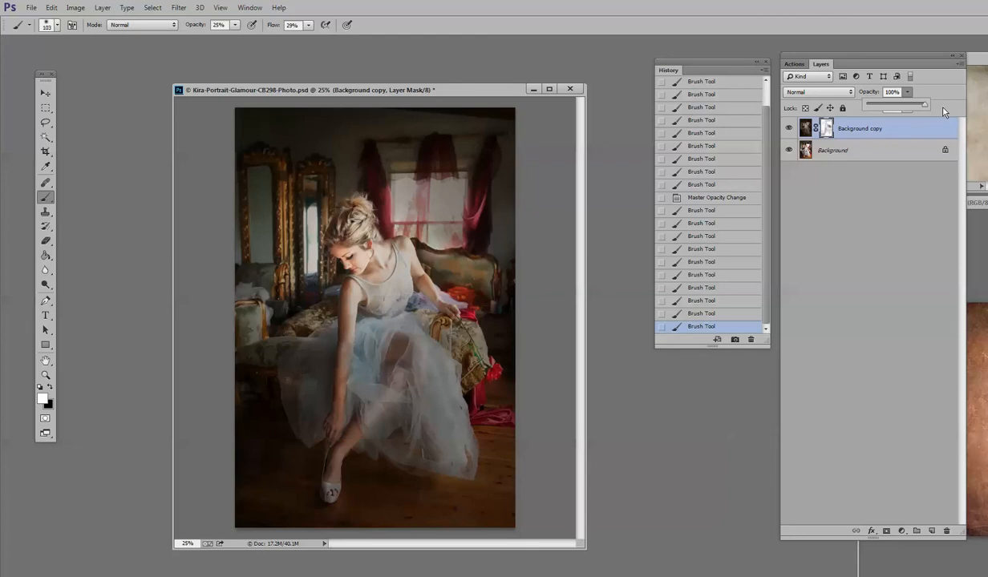
drag(943, 111, 907, 114)
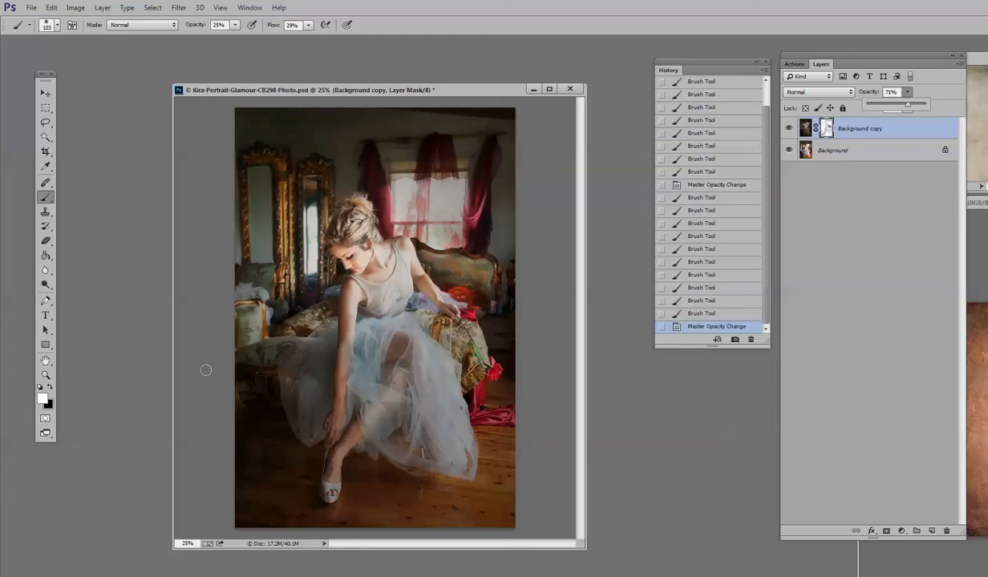
Paint black on the Background copy mask, reducing the brush size to 135 px, and flatten the image.
click(50, 388)
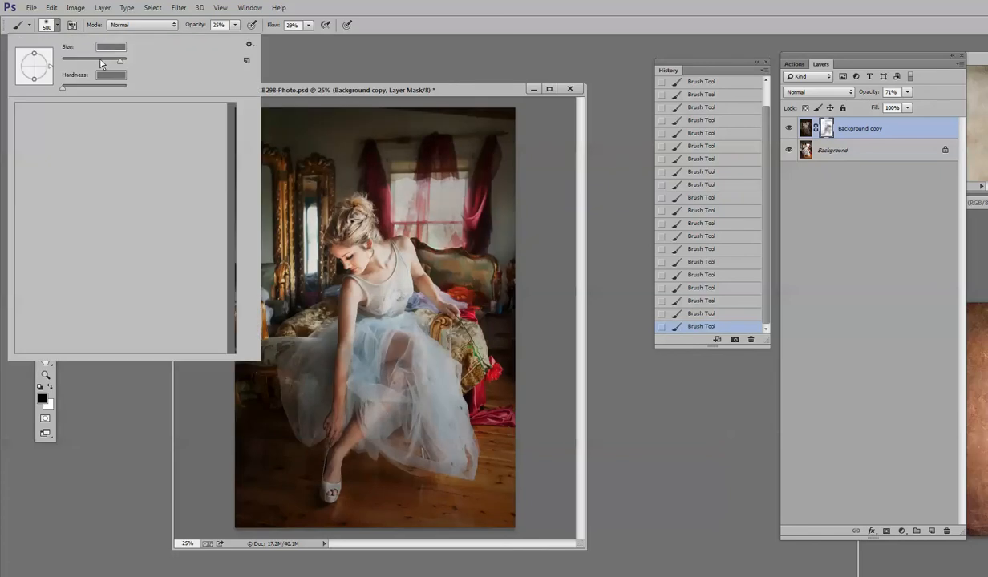
click(100, 61)
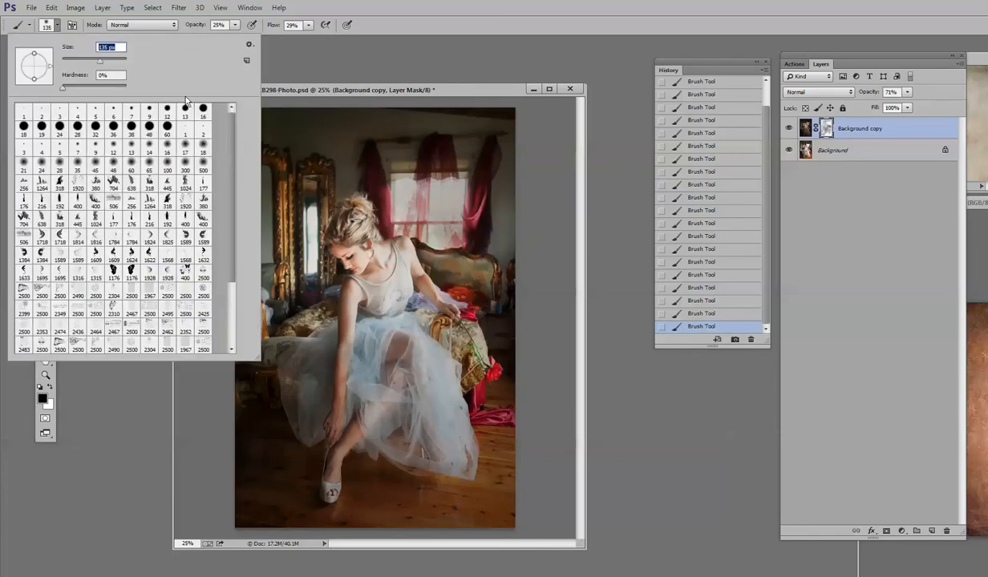
key(Return)
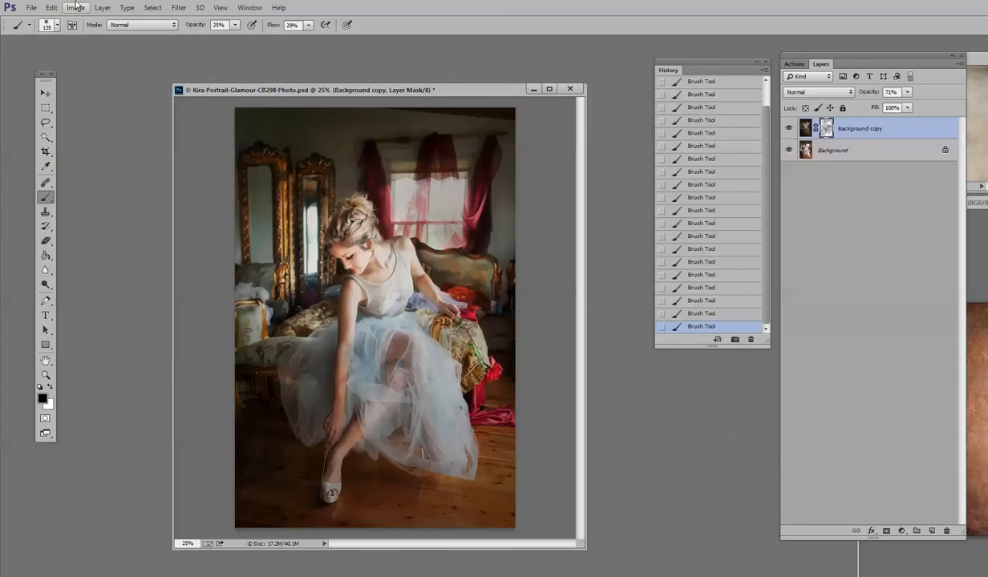
click(102, 7)
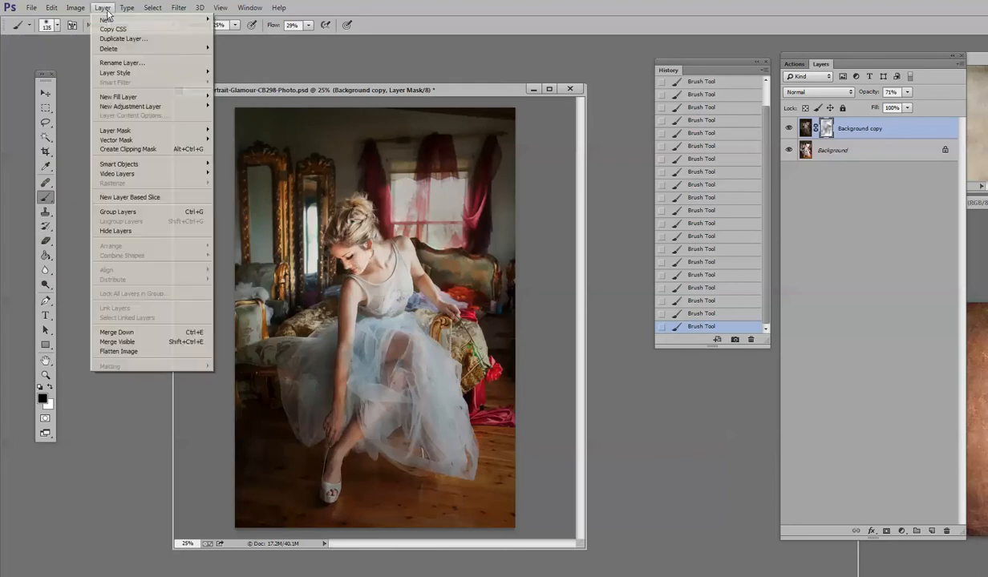
click(126, 351)
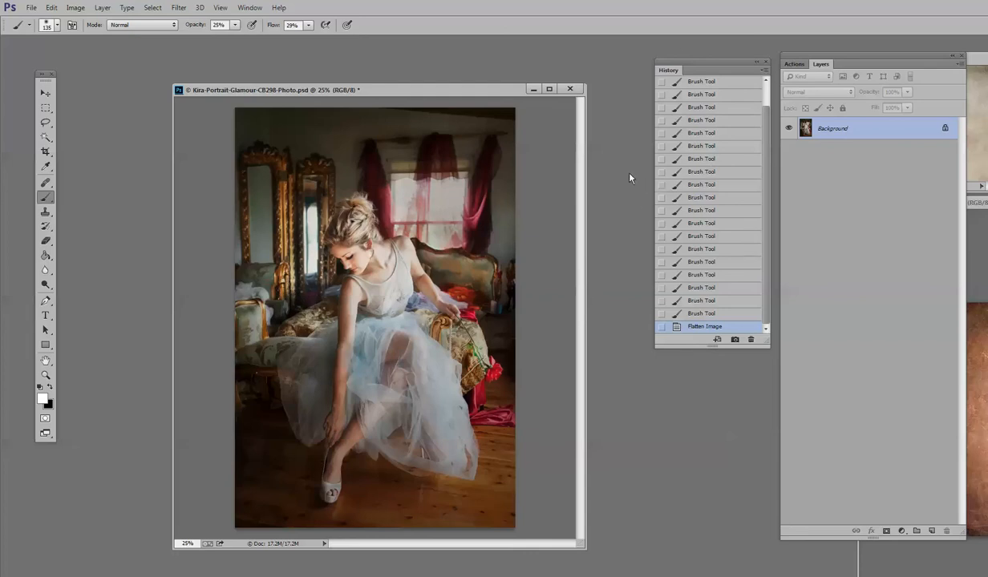
Clone over the bright reflection in the narrow mirror using the Clone Stamp at 45% opacity.
click(45, 212)
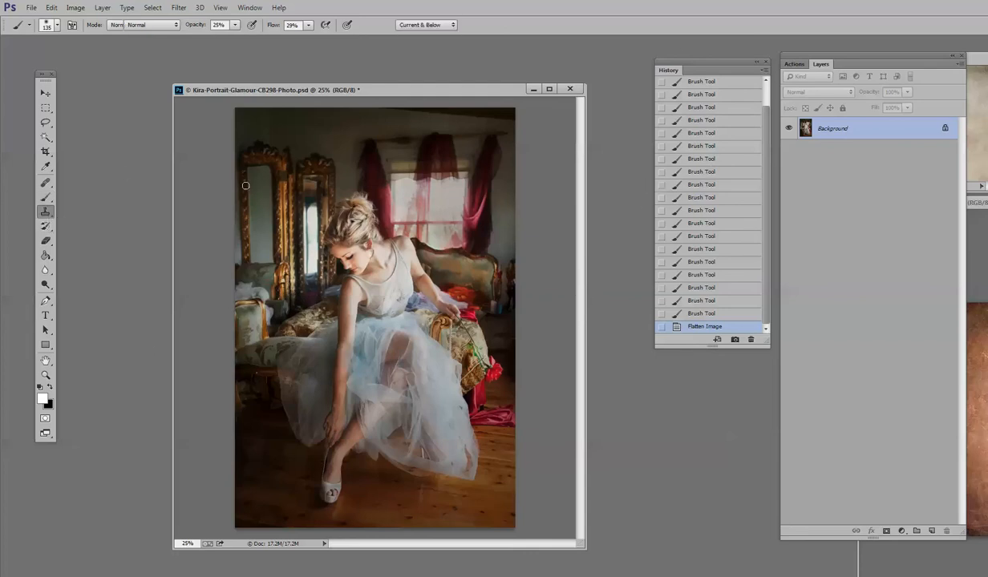
click(234, 27)
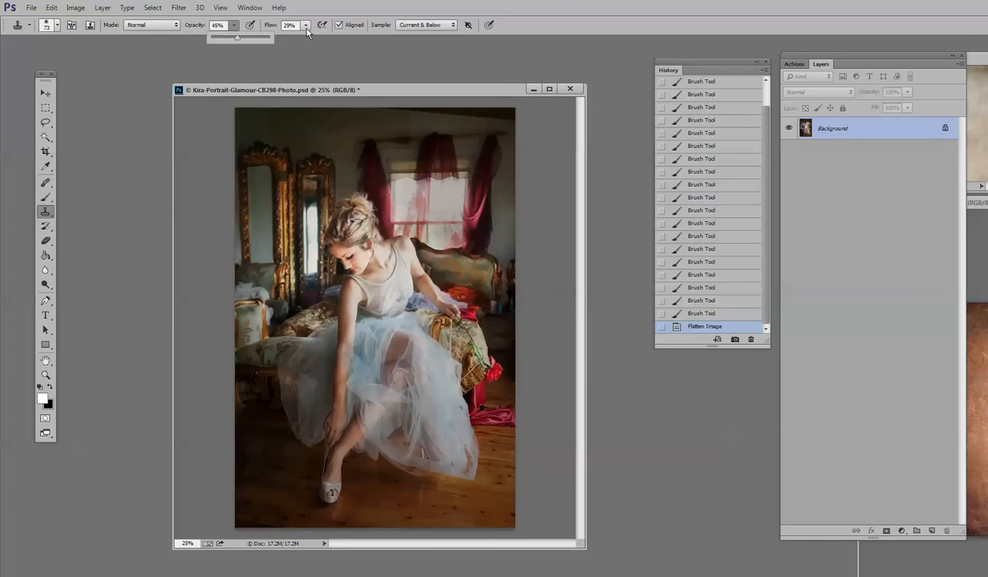
click(324, 78)
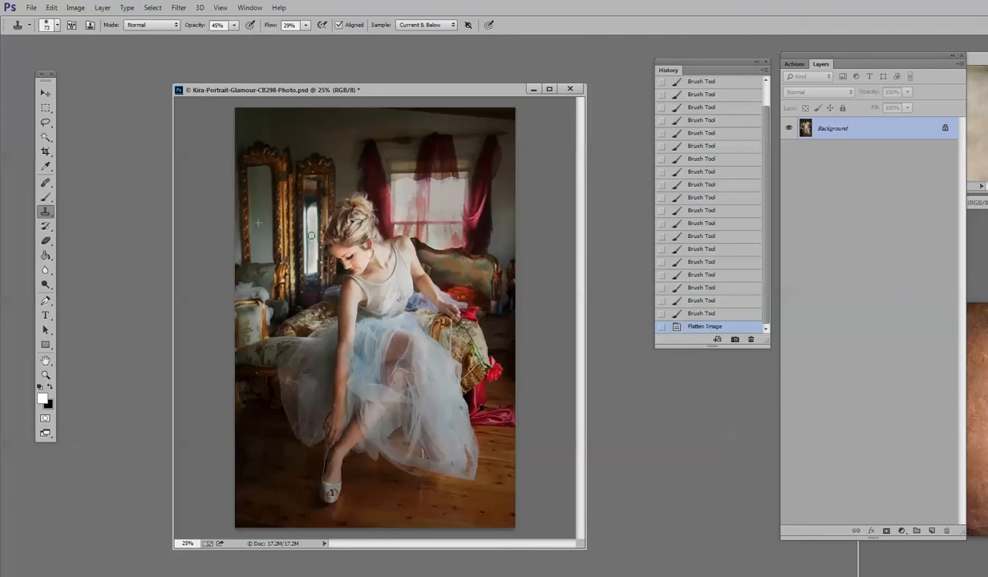
mouse_move(314, 269)
mouse_down()
mouse_move(297, 204)
mouse_move(296, 233)
mouse_move(314, 269)
mouse_move(298, 206)
mouse_move(310, 271)
mouse_move(301, 260)
mouse_up()
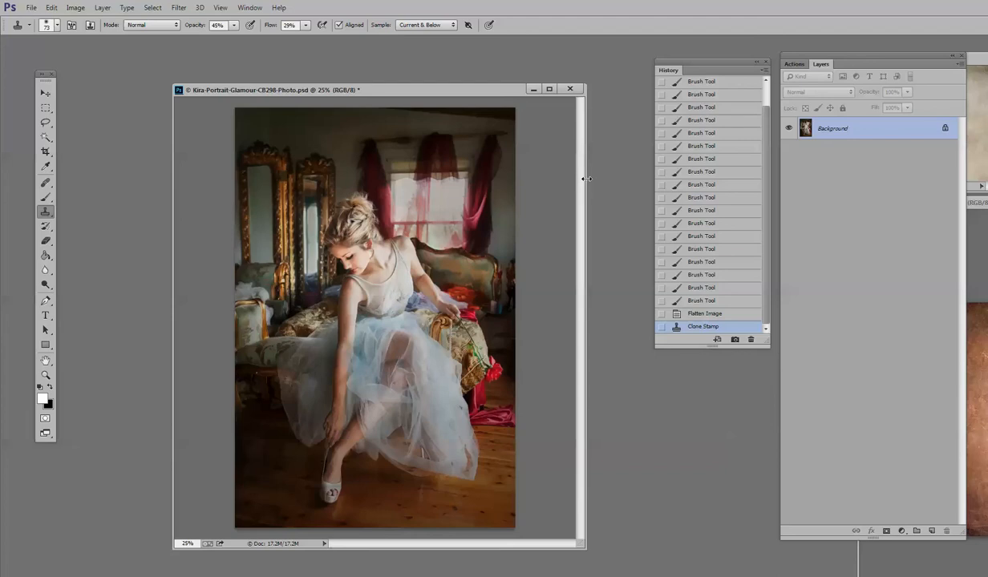
Reposition the portrait window and duplicate the Background layer.
drag(428, 92, 402, 90)
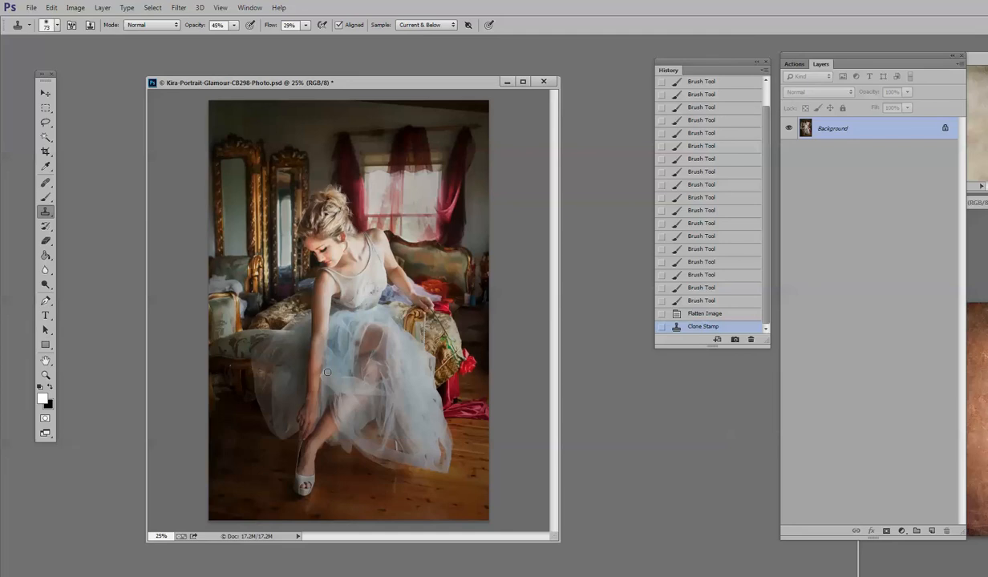
click(102, 8)
click(132, 37)
click(634, 184)
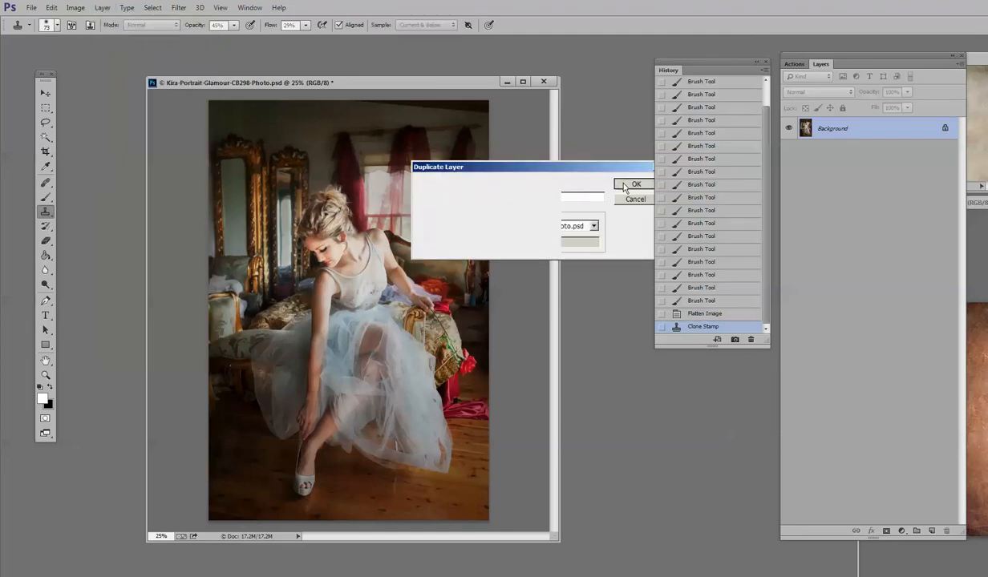
Sharpen the Background copy with Unsharp Mask at an amount of 126% and a threshold of 3 levels, adjusting the radius.
click(178, 7)
mouse_move(244, 174)
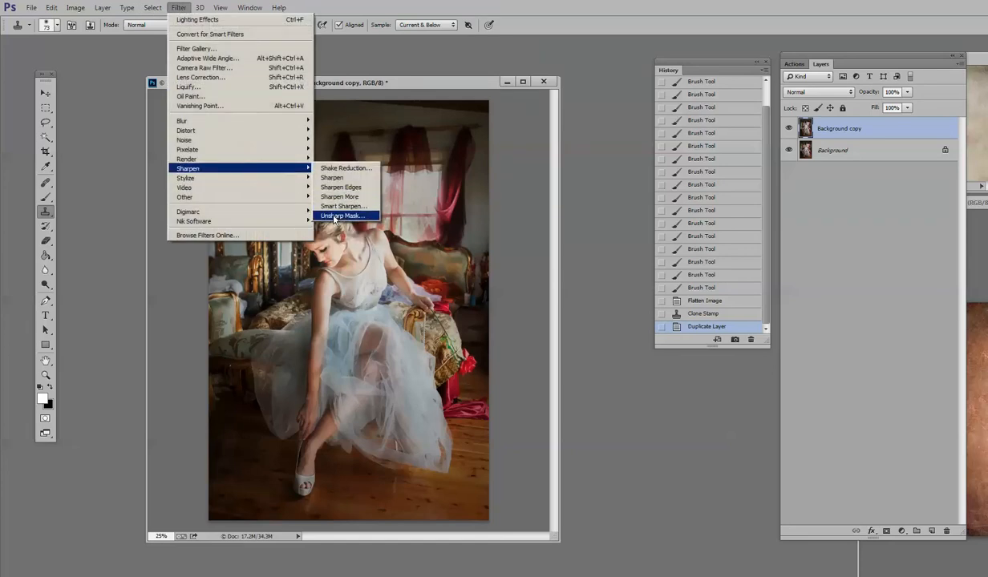
click(334, 216)
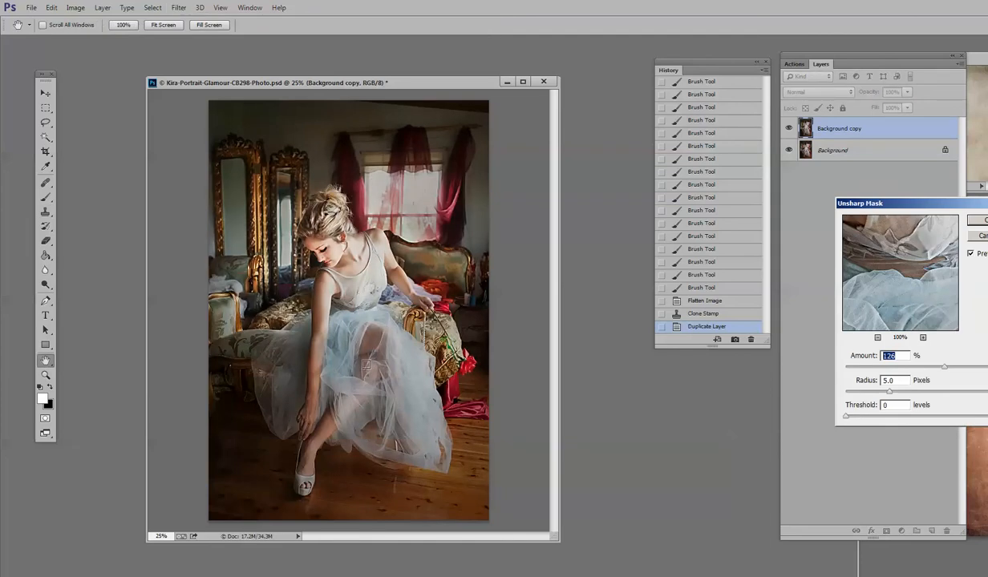
drag(889, 393, 909, 396)
drag(846, 419, 849, 421)
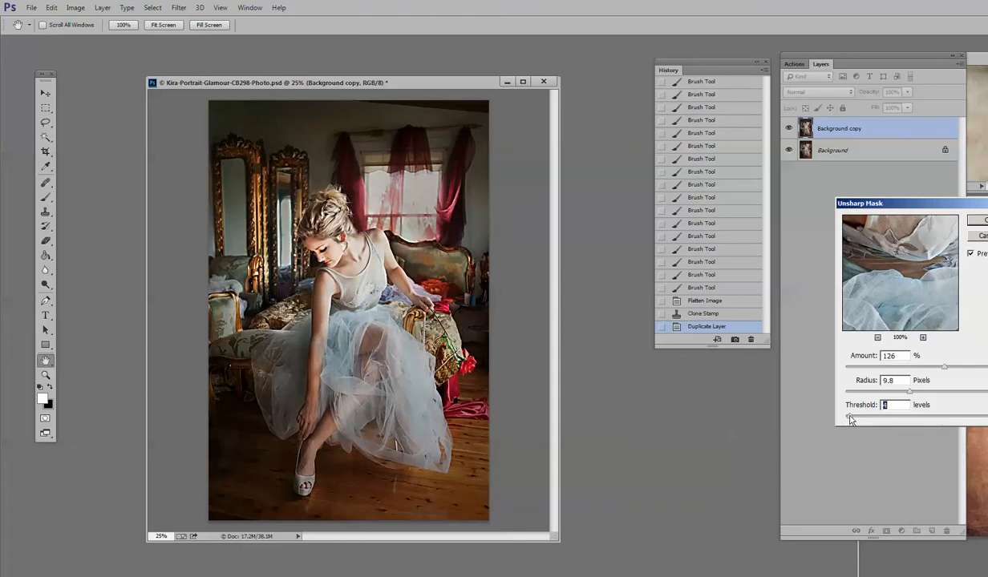
drag(910, 391, 929, 393)
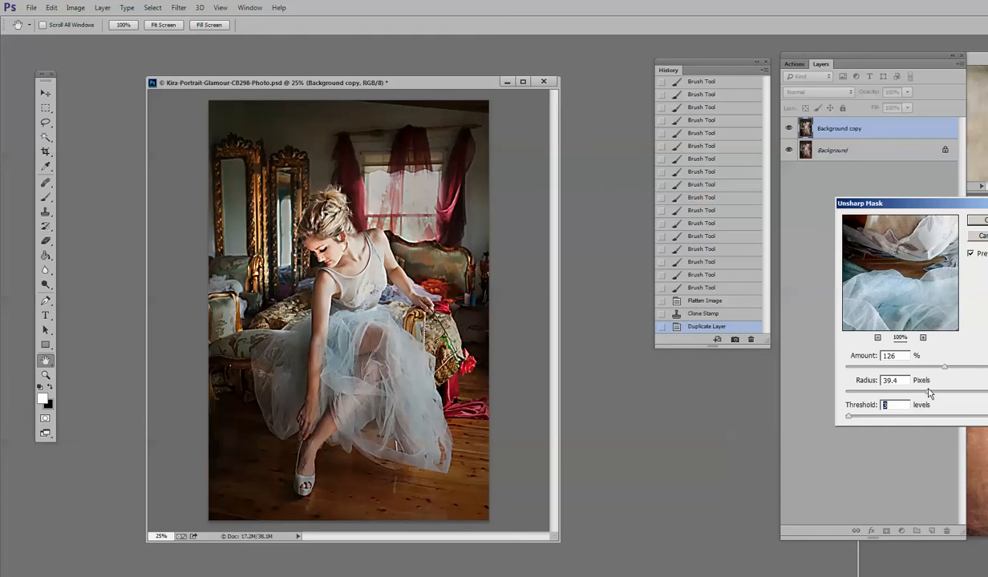
drag(929, 393, 912, 393)
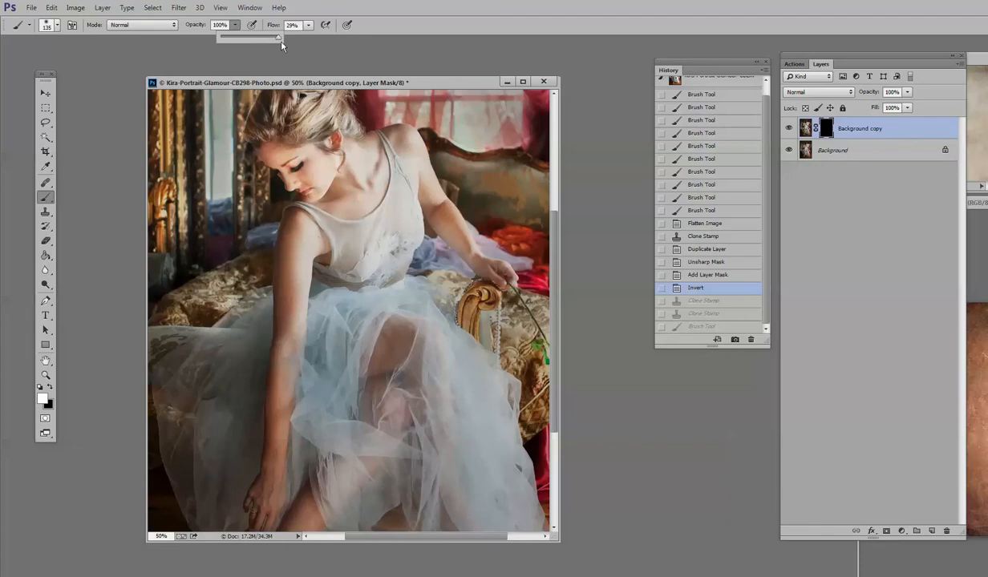
Set the brush opacity and flow to 100% and paint white on the Background copy mask over the bodice and upper skirt.
drag(270, 40, 305, 30)
click(306, 27)
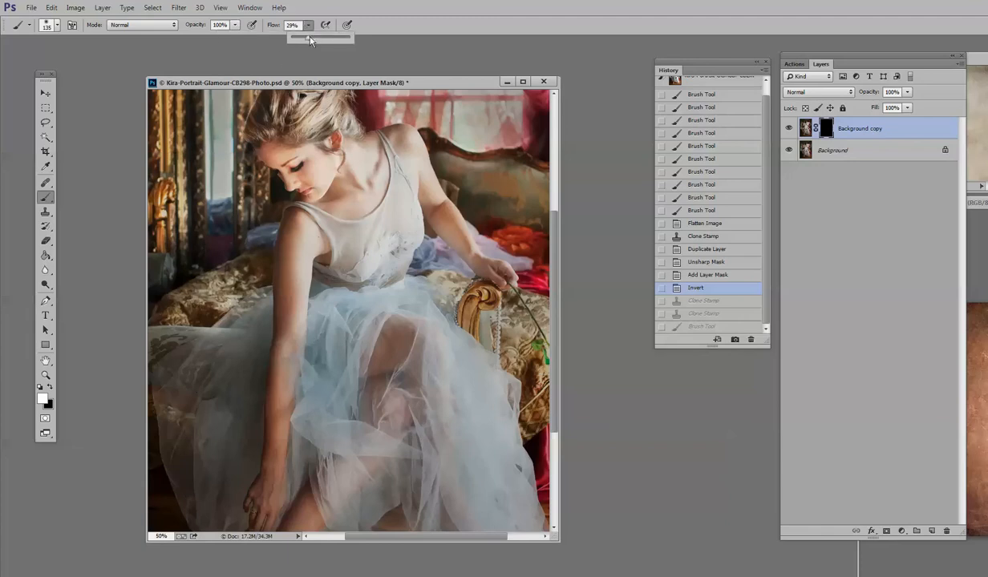
drag(310, 39, 351, 40)
click(332, 326)
drag(443, 359, 404, 350)
mouse_move(400, 313)
mouse_down()
mouse_move(396, 292)
mouse_move(342, 270)
mouse_move(334, 253)
mouse_up()
drag(400, 208, 356, 274)
Paint white on the Background copy mask over the lower folds of the tulle skirt.
drag(315, 438, 331, 434)
scroll(347, 425, down, 1)
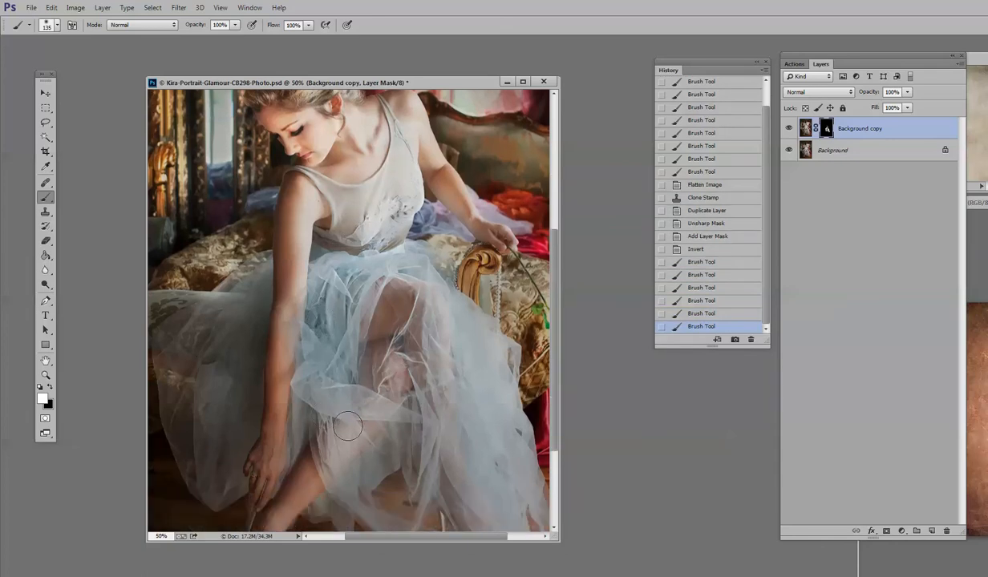
scroll(347, 425, down, 1)
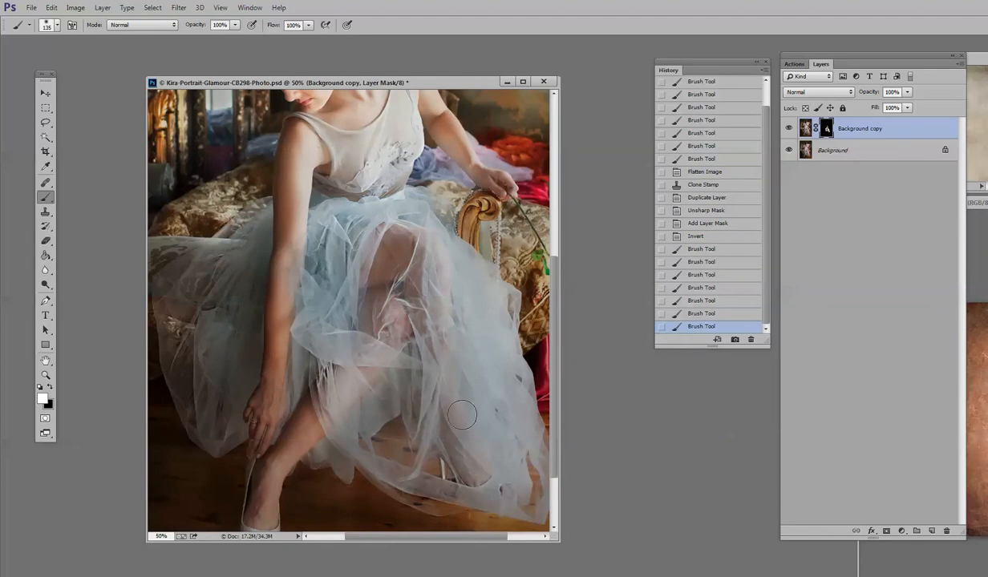
mouse_move(358, 333)
mouse_down()
mouse_move(397, 346)
mouse_move(356, 384)
mouse_move(334, 334)
mouse_move(344, 362)
mouse_move(335, 347)
mouse_move(311, 207)
mouse_move(324, 219)
mouse_move(331, 295)
mouse_up()
Reduce the brush size to 20 and paint white on the mask over the ring on the lowered hand.
key(ctrl+space)
click(293, 367)
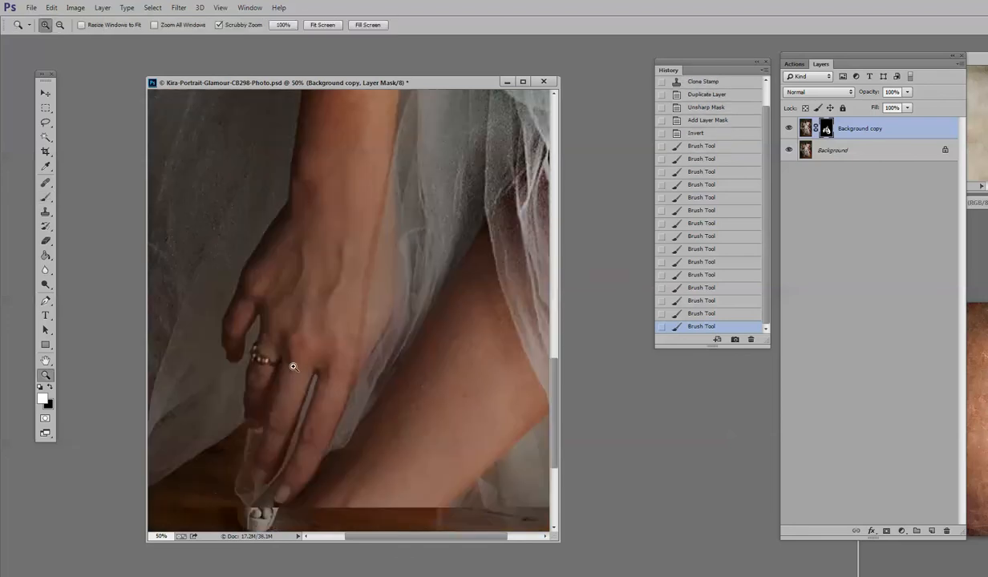
click(45, 197)
key(bracketleft)
key(bracketleft)
key(bracketleft)
key(bracketleft)
key(bracketleft)
key(bracketleft)
key(bracketleft)
key(bracketleft)
key(bracketleft)
key(bracketleft)
key(bracketleft)
key(bracketleft)
drag(252, 351, 273, 361)
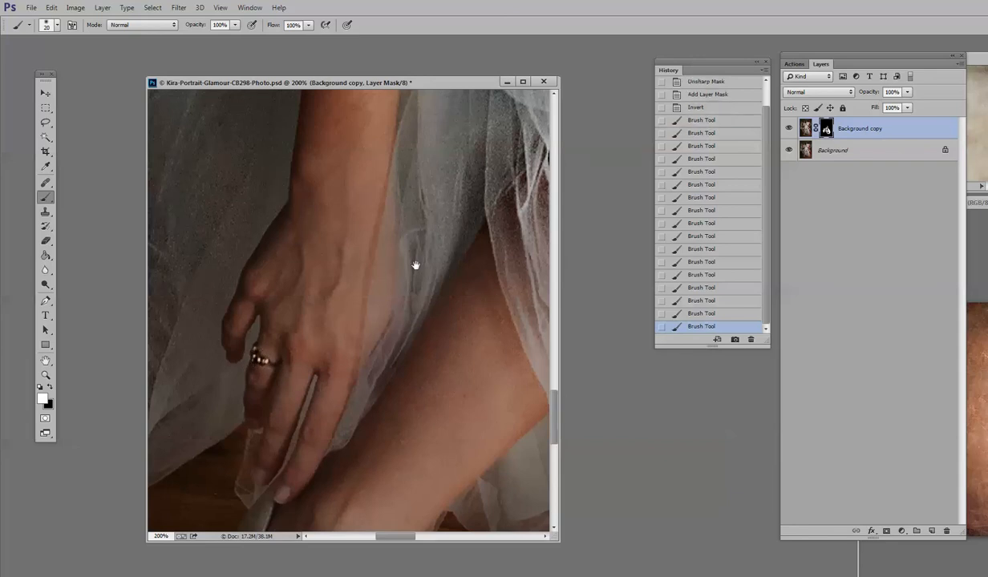
Examine the neck and bodice up close, and compare the whole portrait with and without the sharpened Background copy layer.
drag(415, 265, 271, 225)
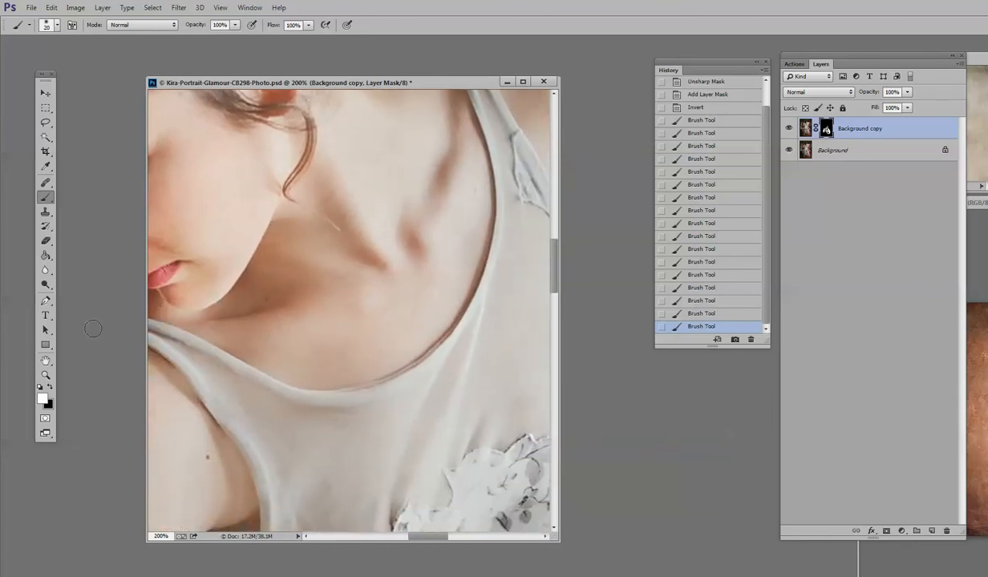
click(46, 375)
alt+click(325, 381)
alt+click(324, 381)
alt+click(325, 387)
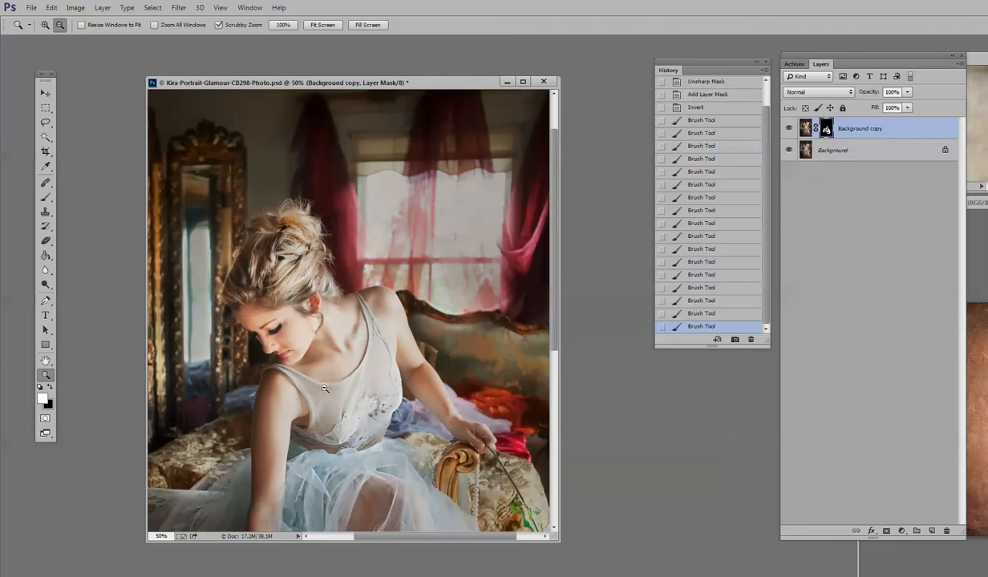
alt+click(325, 388)
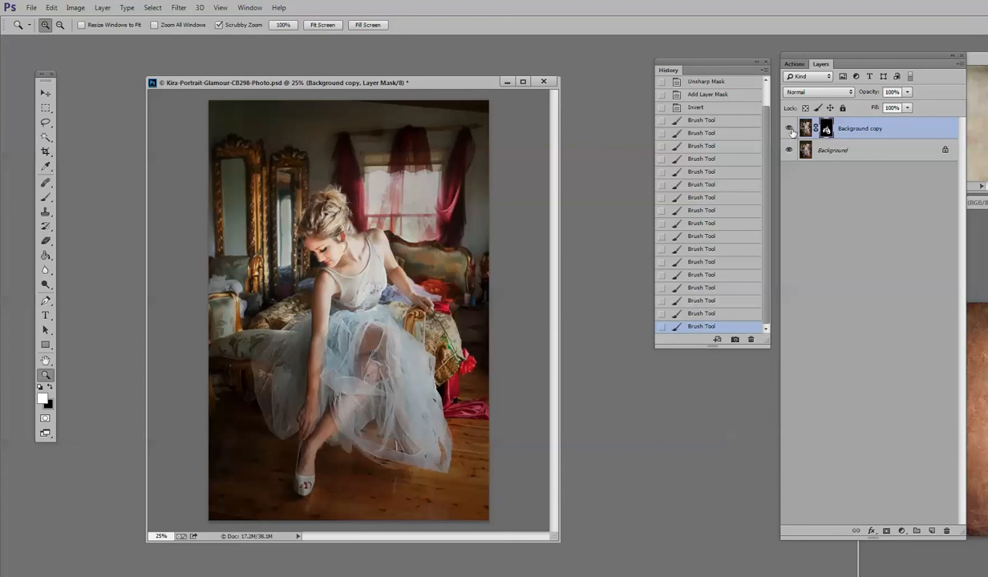
click(788, 133)
click(788, 132)
Switch the brush to black and paint on the Background copy mask over the lower skirt and the leg beneath it.
click(344, 430)
key(b)
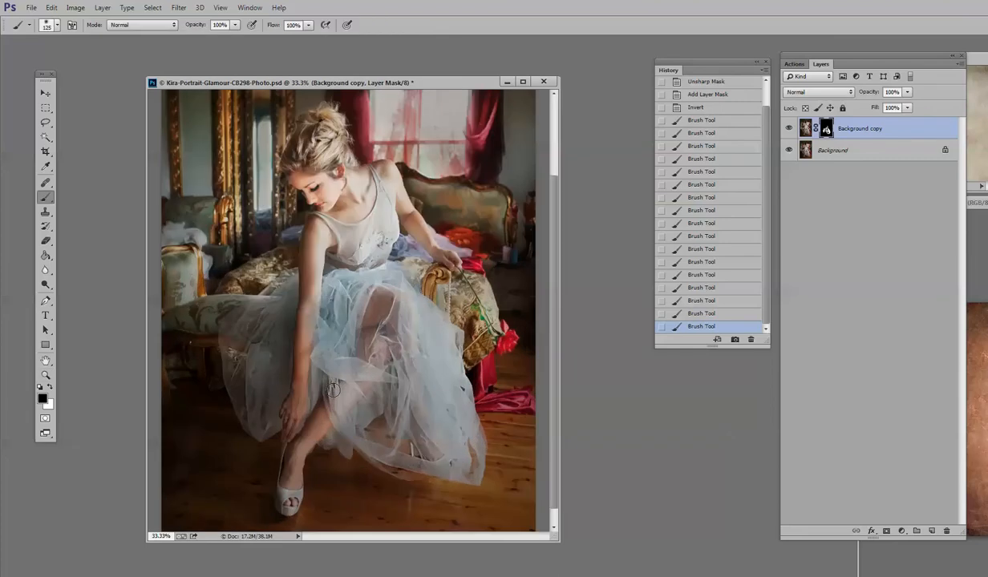
drag(340, 430, 329, 400)
drag(356, 446, 375, 442)
drag(436, 396, 447, 380)
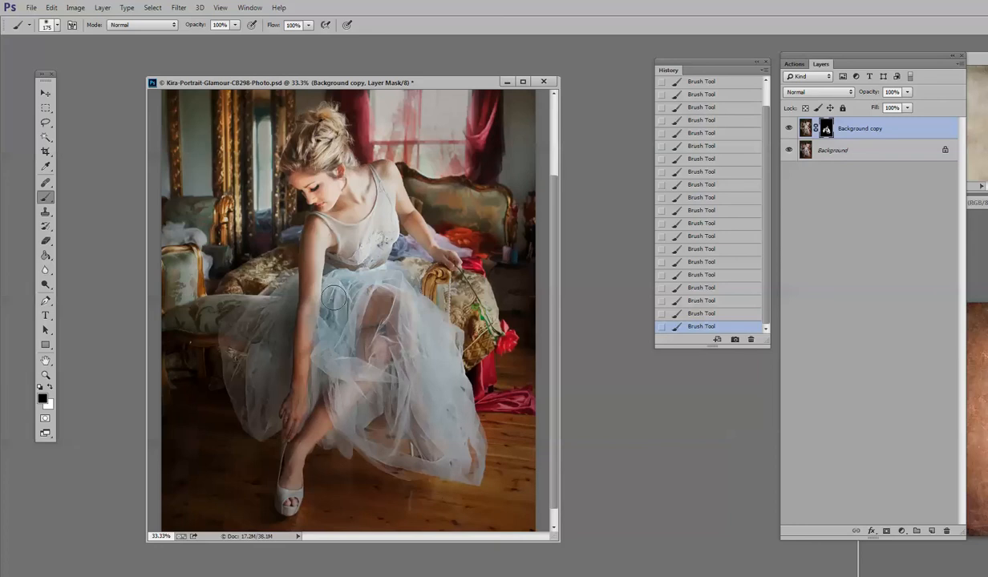
Flatten the image and fit the whole portrait in view.
click(102, 12)
click(127, 343)
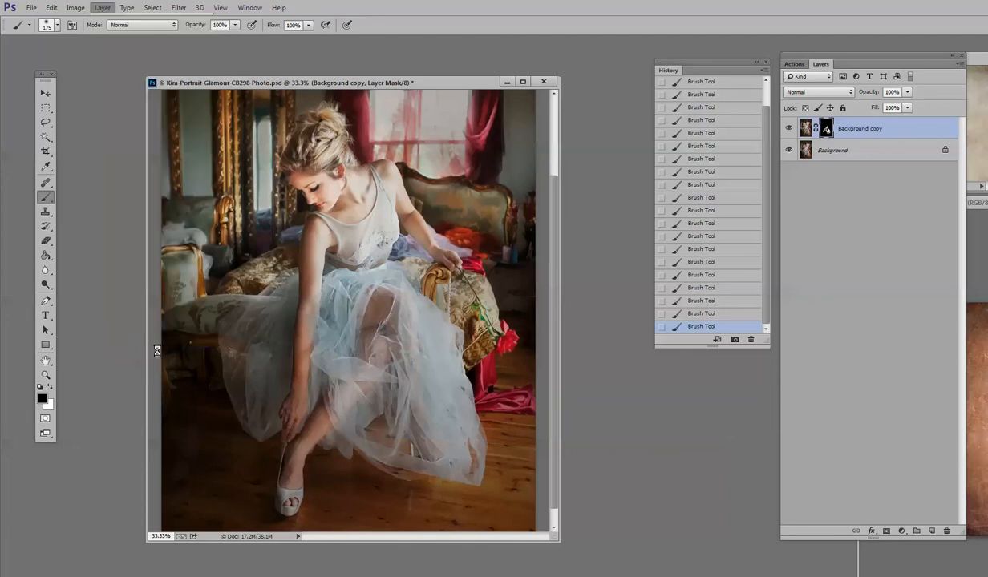
click(47, 374)
alt+click(329, 327)
alt+click(328, 327)
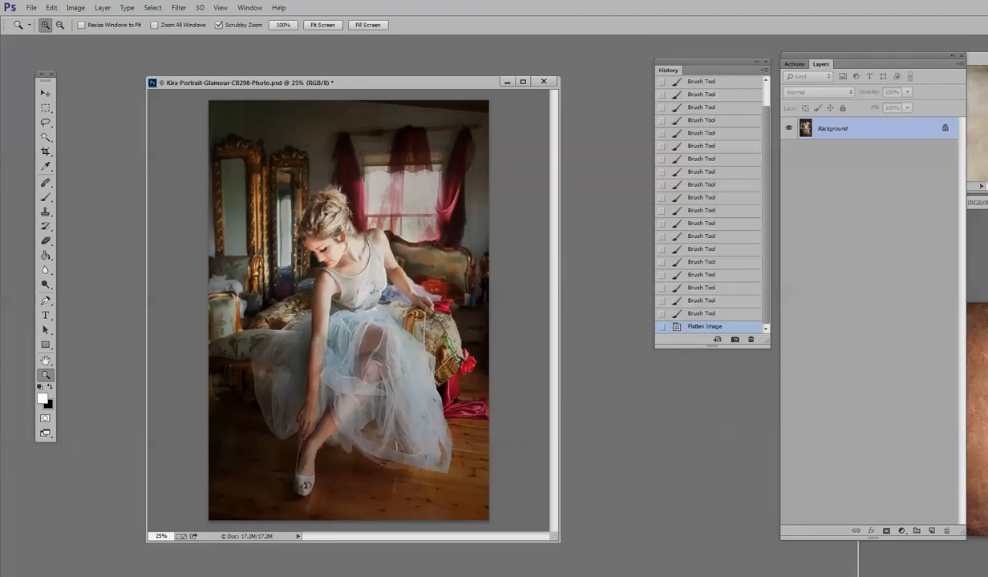
Bring Painterly_Texture_5.jpg forward, revert it to its opened state, and place its window over the portrait.
mouse_move(986, 202)
mouse_down()
mouse_move(665, 186)
mouse_move(615, 157)
mouse_move(623, 149)
mouse_up()
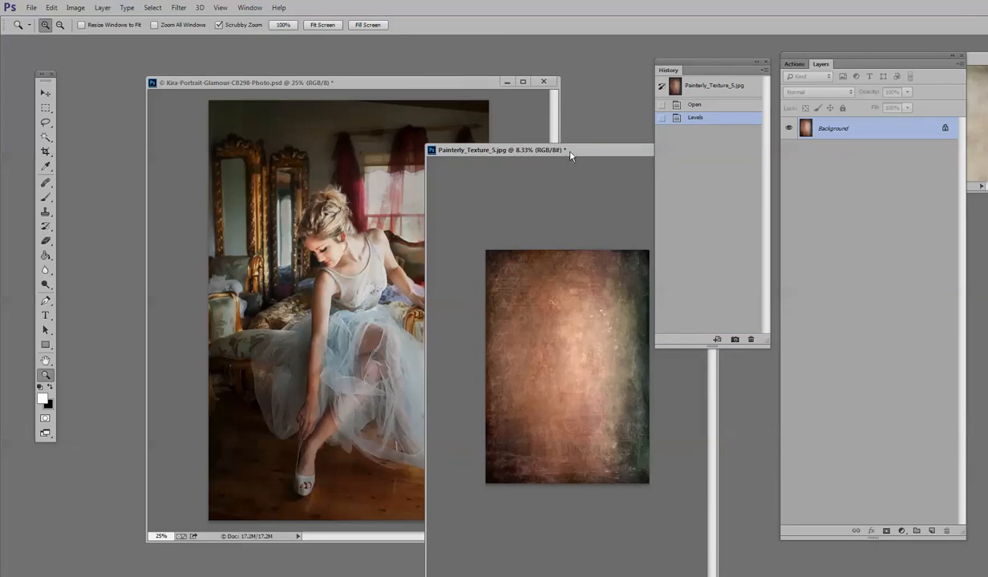
double_click(519, 150)
drag(521, 128, 731, 141)
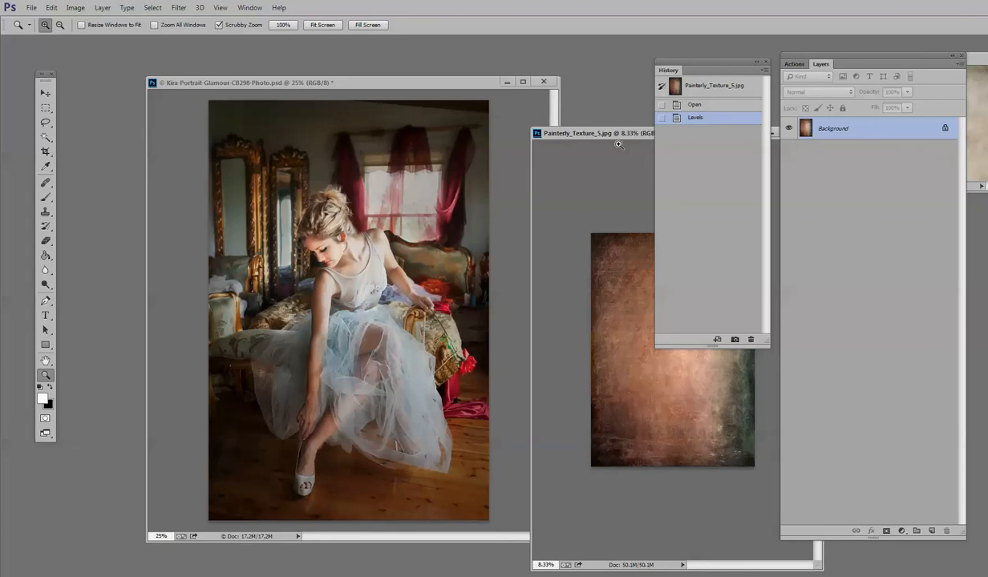
click(696, 105)
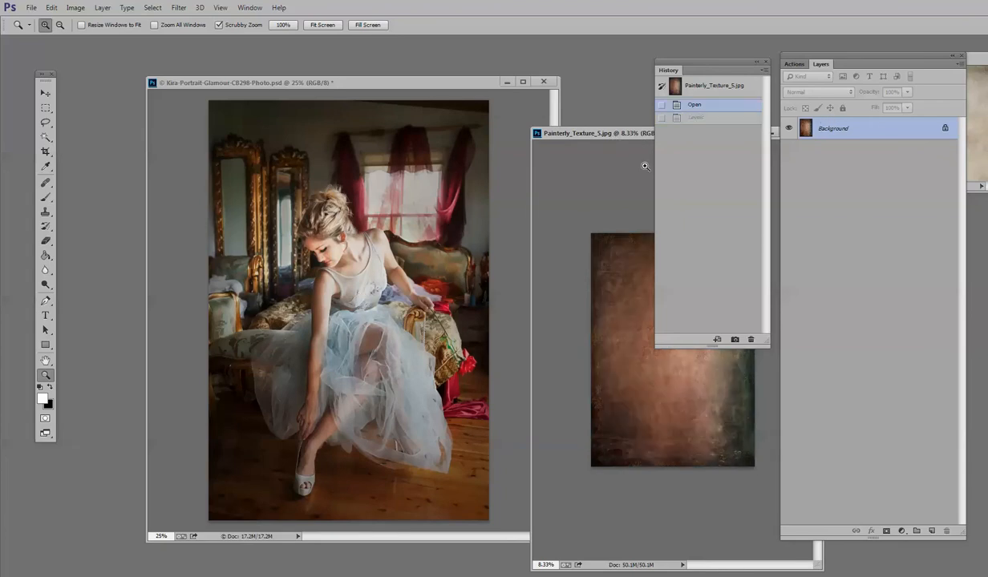
mouse_move(608, 133)
mouse_down()
mouse_move(256, 68)
mouse_move(285, 98)
mouse_move(316, 102)
mouse_up()
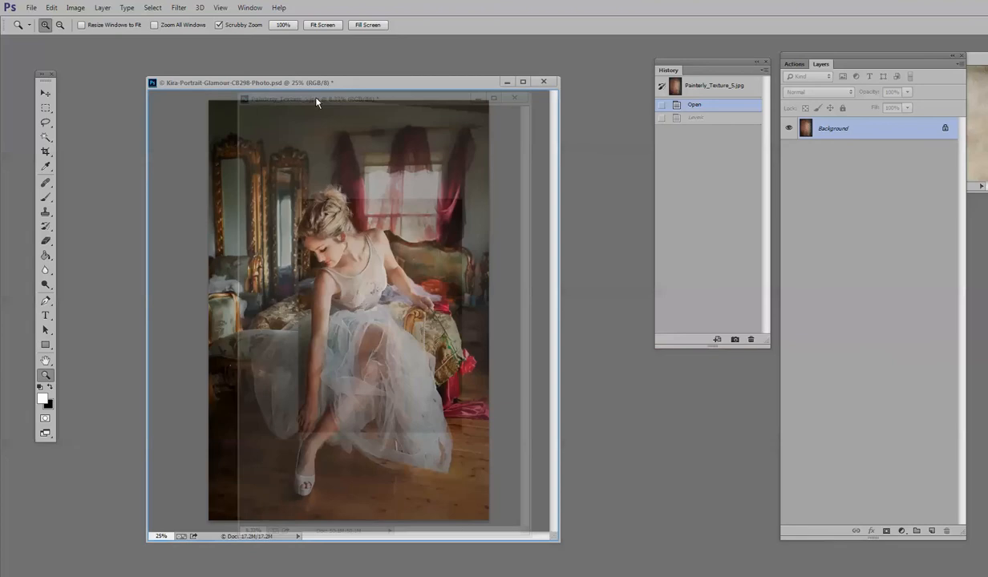
drag(316, 102, 320, 151)
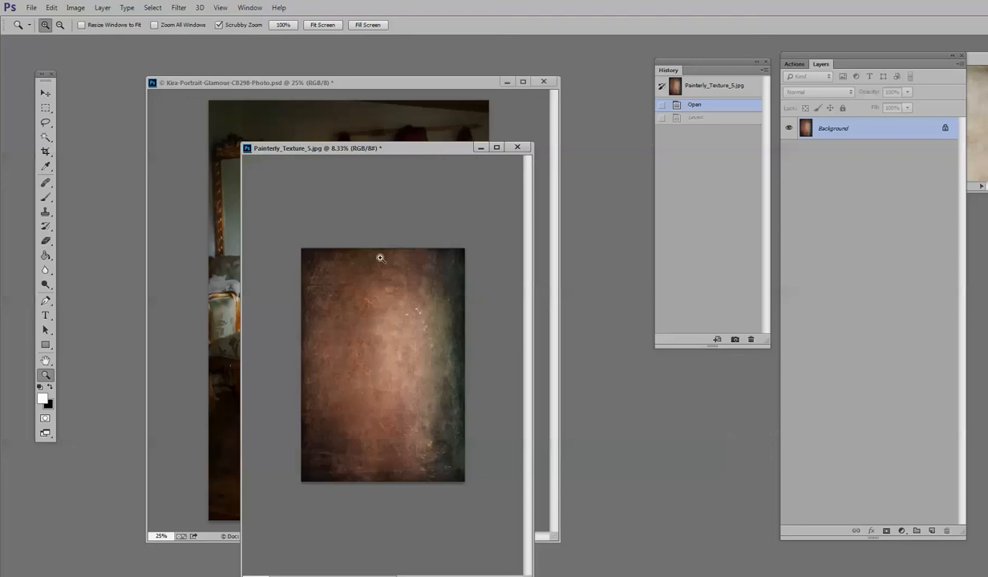
Brighten Painterly_Texture_5.jpg with Levels by raising the midtones to about 1.24 and slightly lowering the white input level.
click(75, 8)
mouse_move(93, 37)
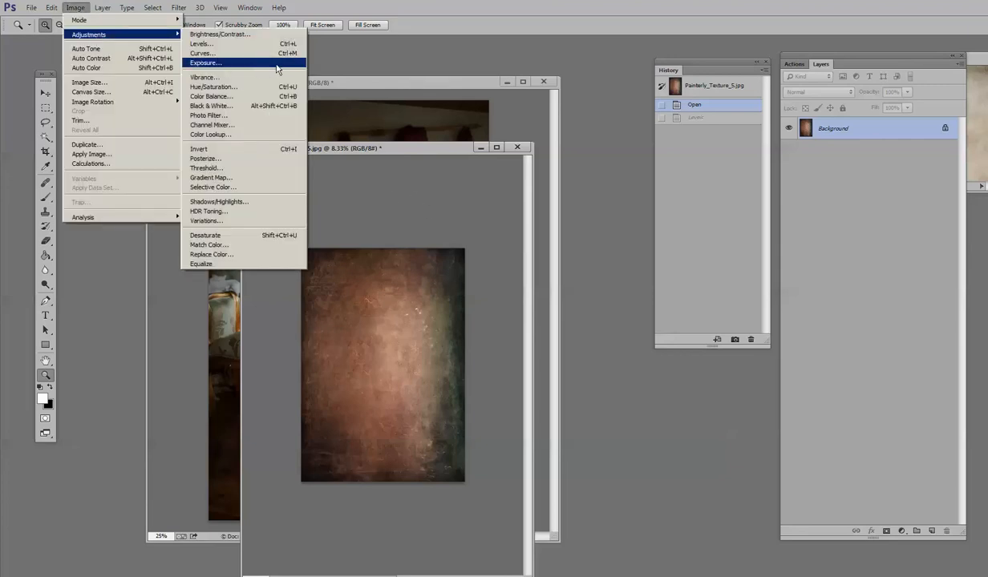
click(256, 44)
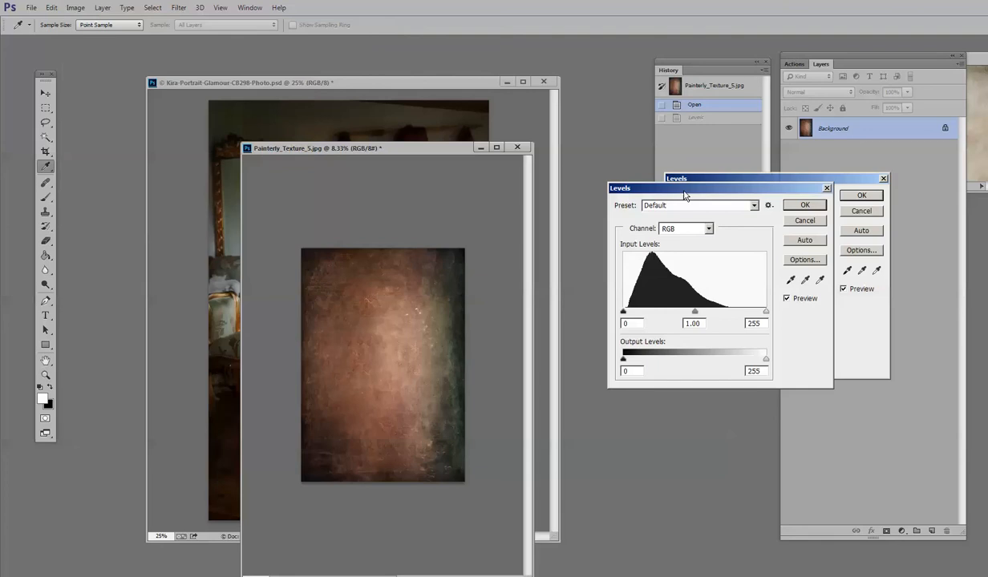
mouse_move(694, 311)
mouse_down()
mouse_move(703, 315)
mouse_move(683, 315)
mouse_up()
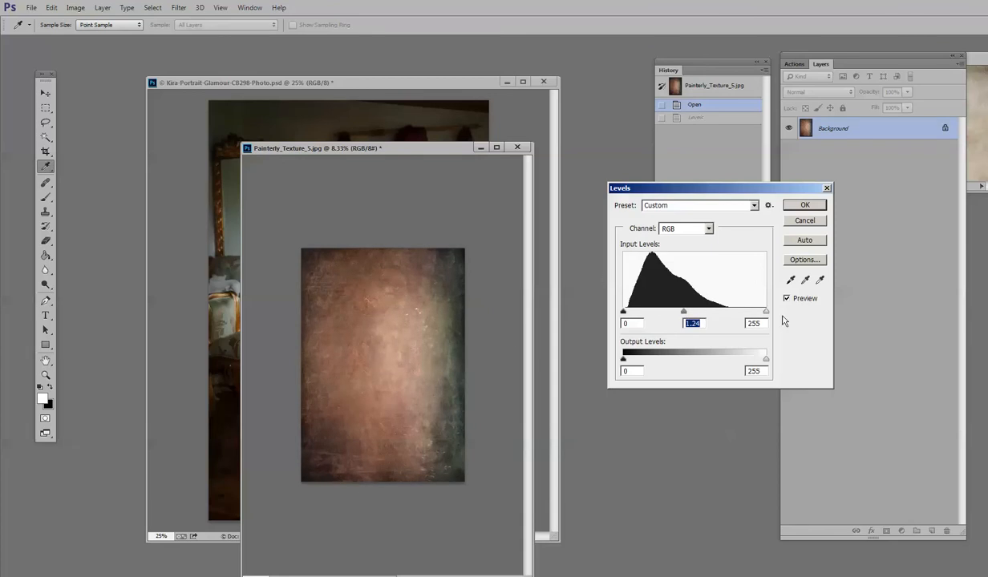
drag(763, 317, 756, 315)
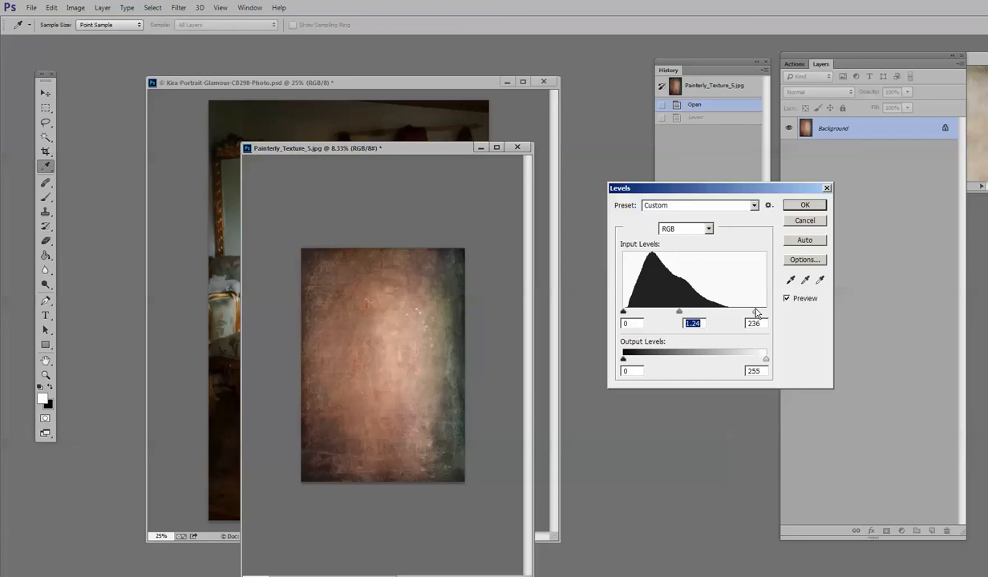
drag(623, 311, 625, 312)
drag(681, 312, 680, 313)
drag(759, 313, 764, 313)
drag(625, 312, 623, 313)
key(Return)
key(z)
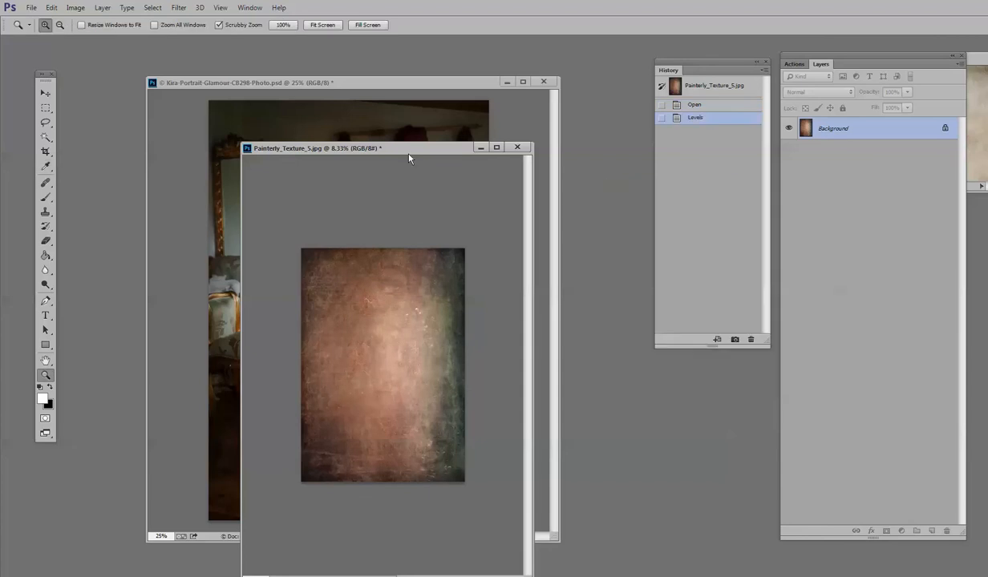
Move the texture window aside and copy its Background layer into the portrait document as a new layer.
mouse_move(409, 158)
mouse_down()
mouse_move(574, 160)
mouse_move(621, 136)
mouse_move(707, 147)
mouse_move(722, 139)
mouse_up()
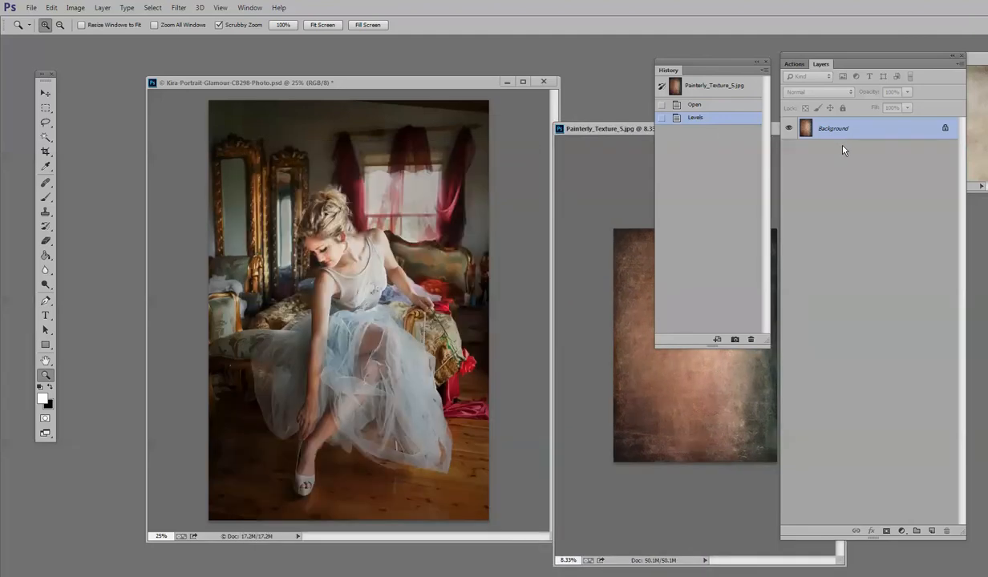
key(alt)
drag(872, 135, 336, 187)
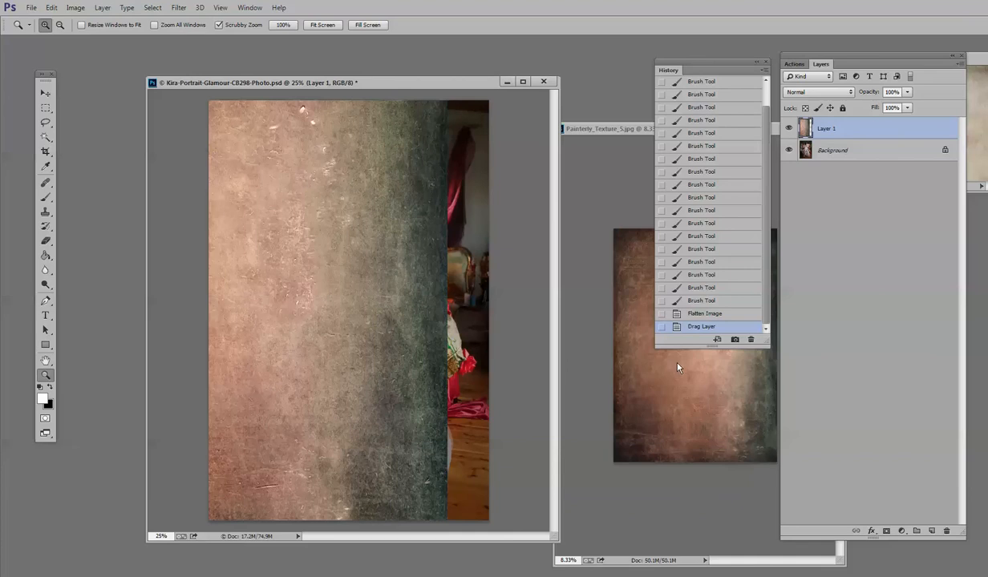
Free-transform the texture layer to fit the portrait canvas, scaling it to 57.14% width and 60% height.
alt+click(298, 358)
alt+click(300, 359)
alt+click(300, 359)
alt+click(300, 359)
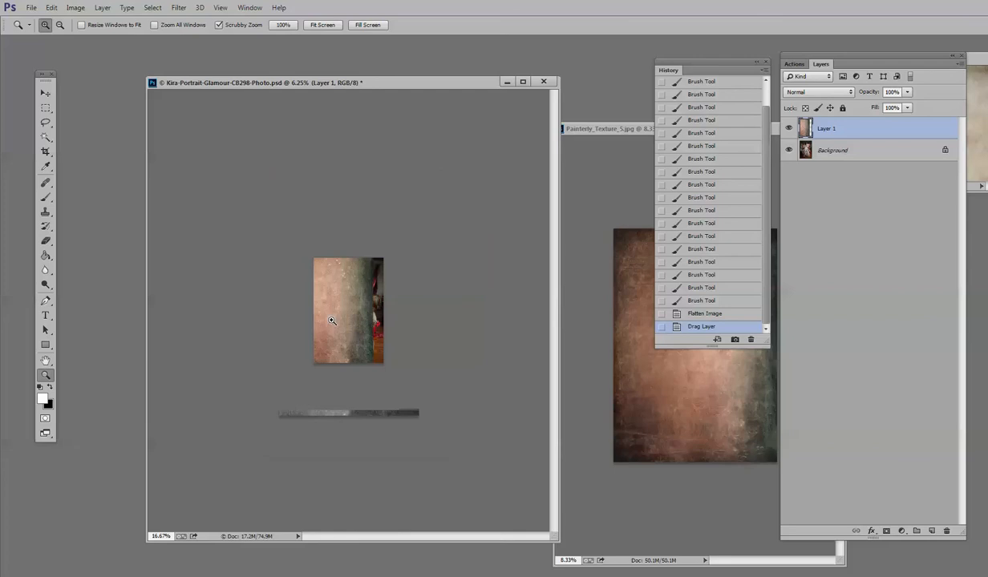
key(ctrl+t)
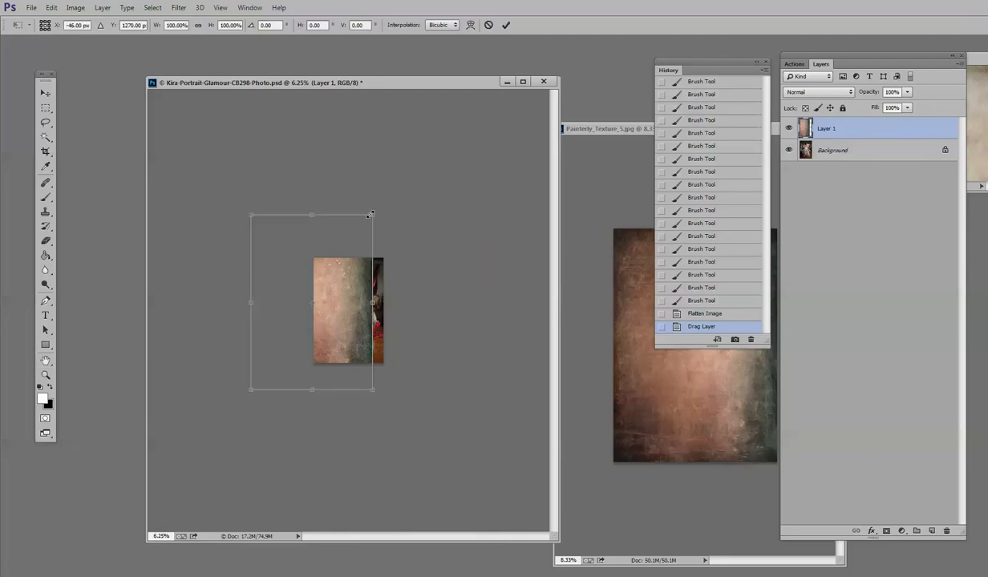
drag(373, 215, 384, 258)
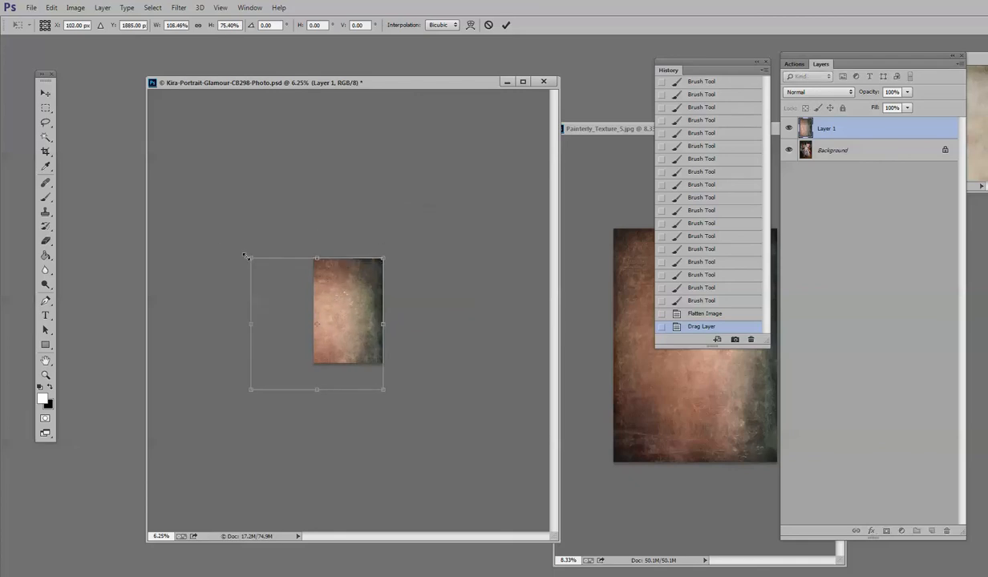
drag(252, 258, 314, 254)
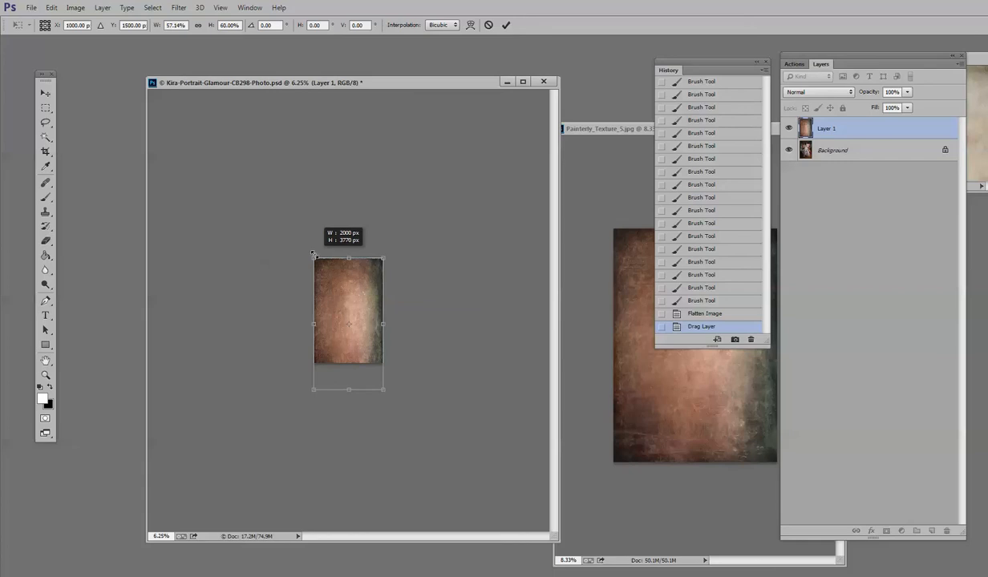
drag(383, 390, 383, 366)
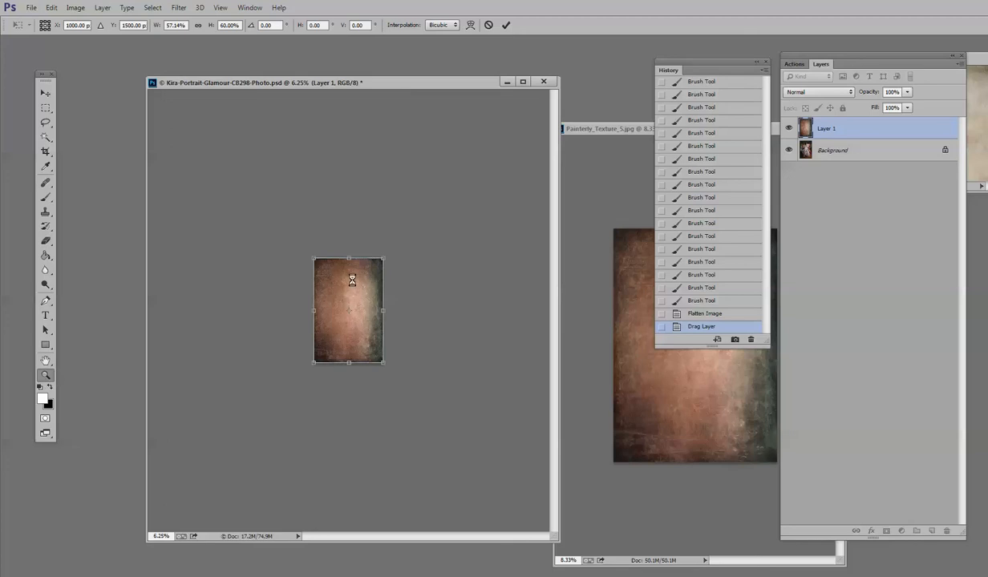
Rotate the texture layer about 180 degrees and adjust its edges to cover the whole canvas.
click(327, 330)
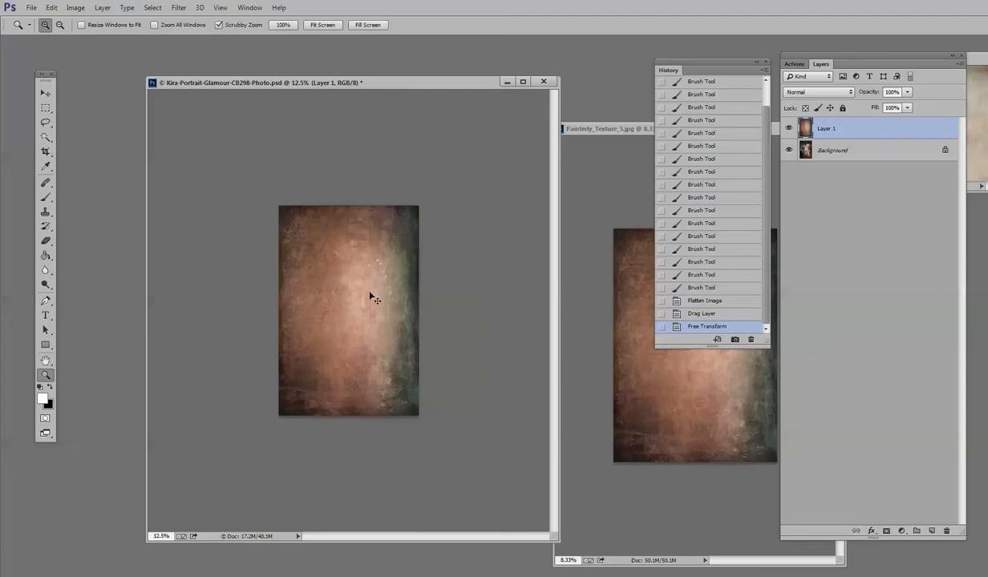
key(ctrl+t)
drag(353, 207, 388, 452)
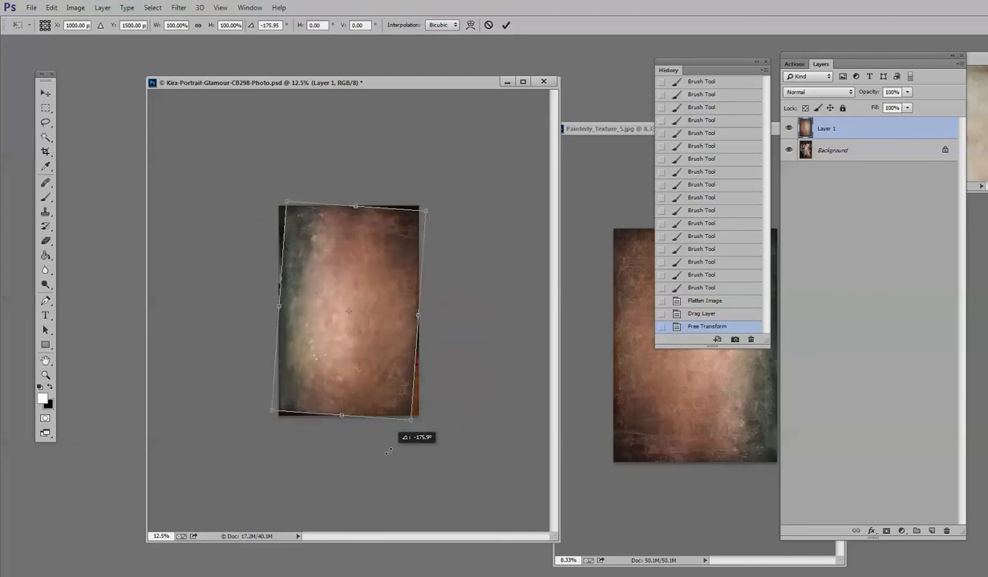
drag(388, 452, 399, 449)
drag(278, 207, 269, 206)
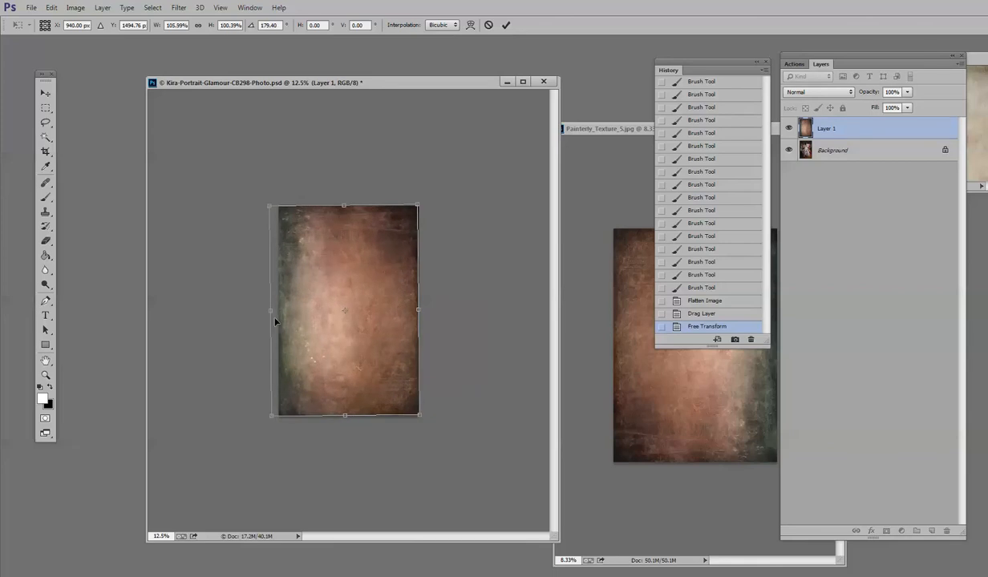
drag(269, 305, 279, 303)
drag(256, 224, 252, 218)
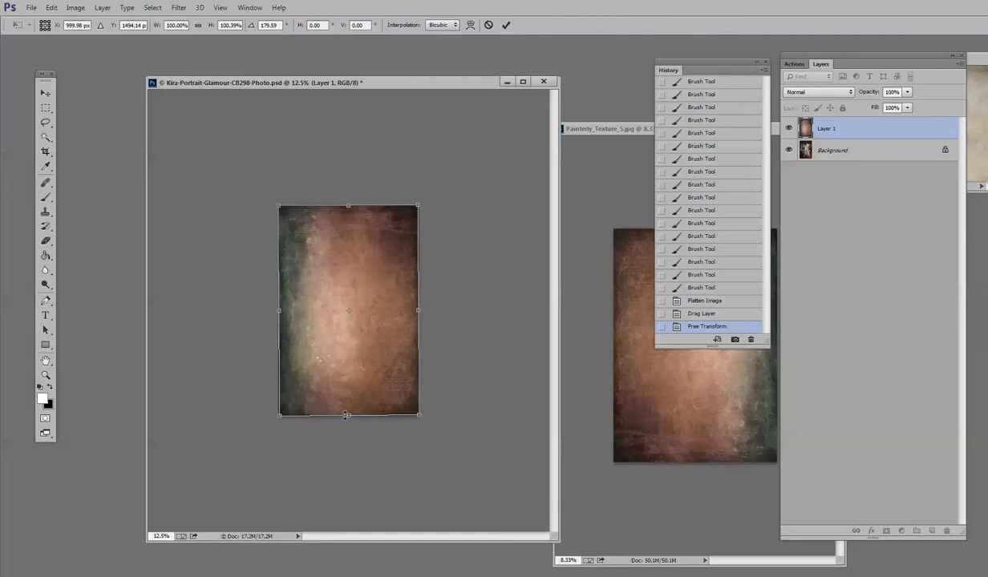
drag(345, 417, 347, 419)
key(Return)
Enlarge the portrait view and try the Multiply and Vivid Light blend modes on the texture layer.
key(z)
click(324, 326)
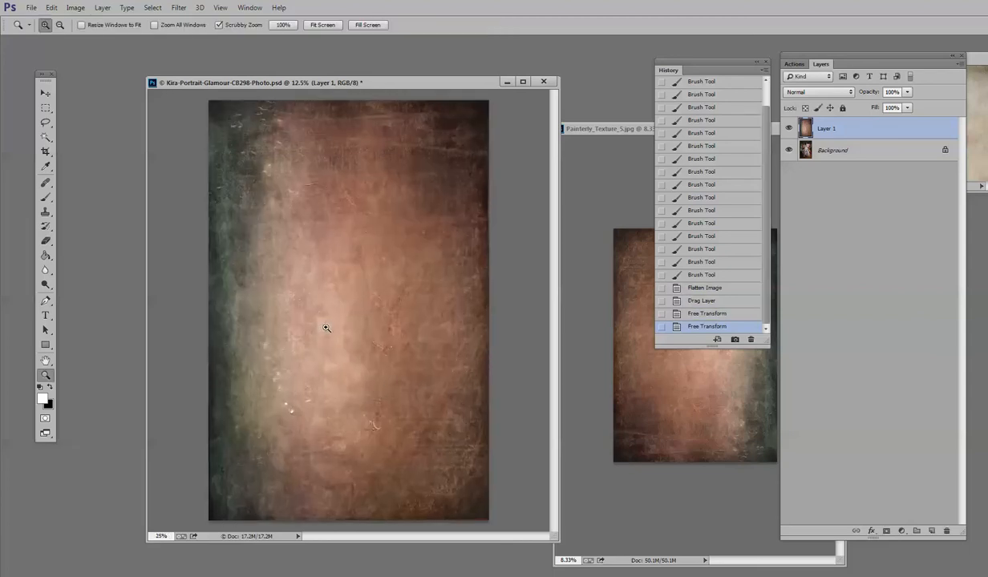
drag(557, 545, 602, 576)
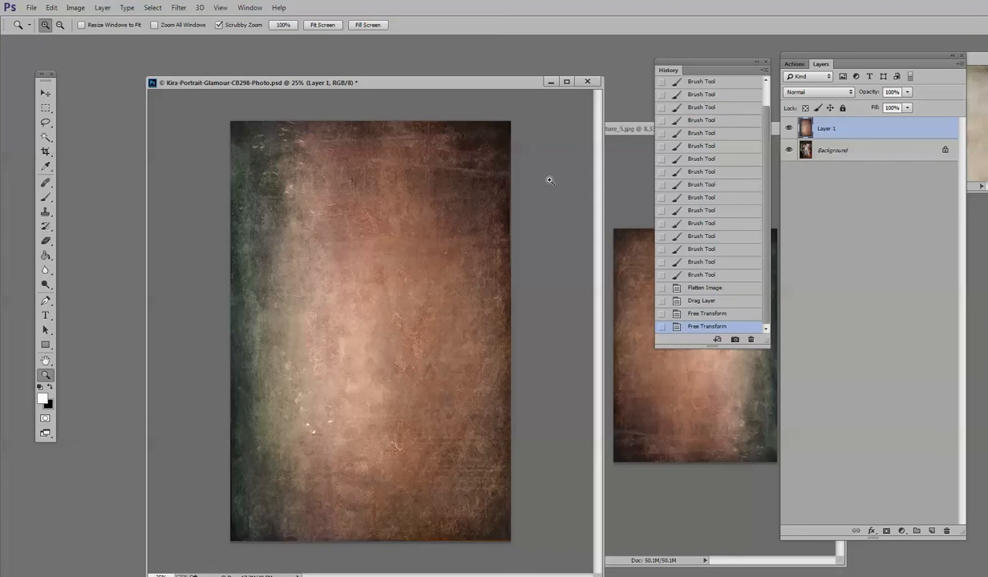
click(852, 93)
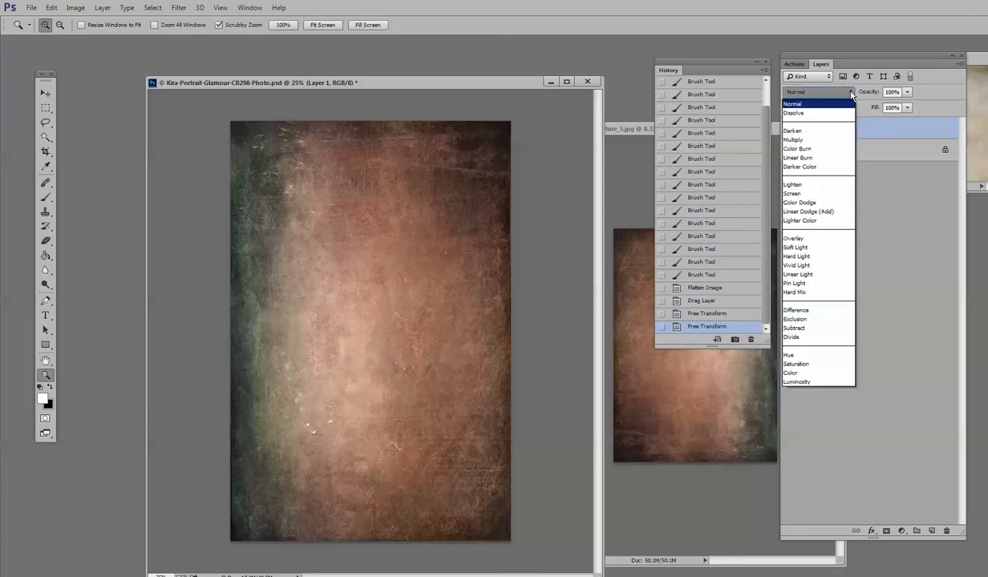
click(805, 141)
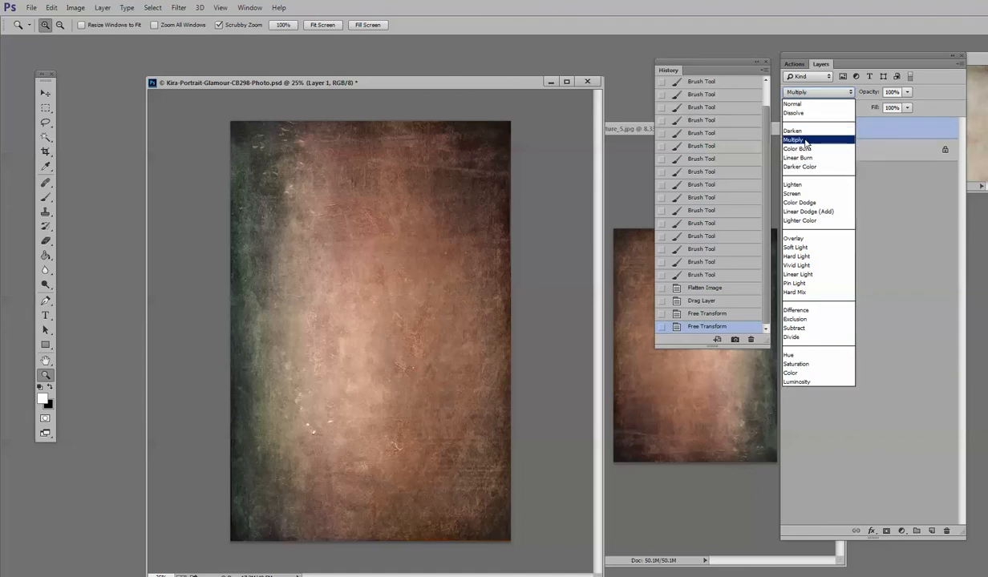
mouse_move(907, 92)
mouse_down()
mouse_move(881, 107)
mouse_move(837, 106)
mouse_move(900, 107)
mouse_up()
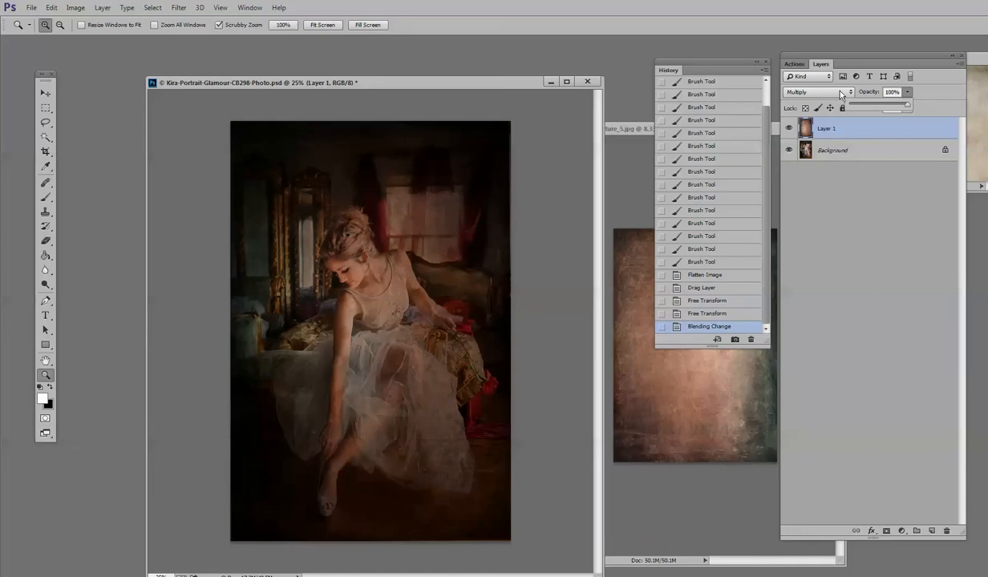
click(818, 90)
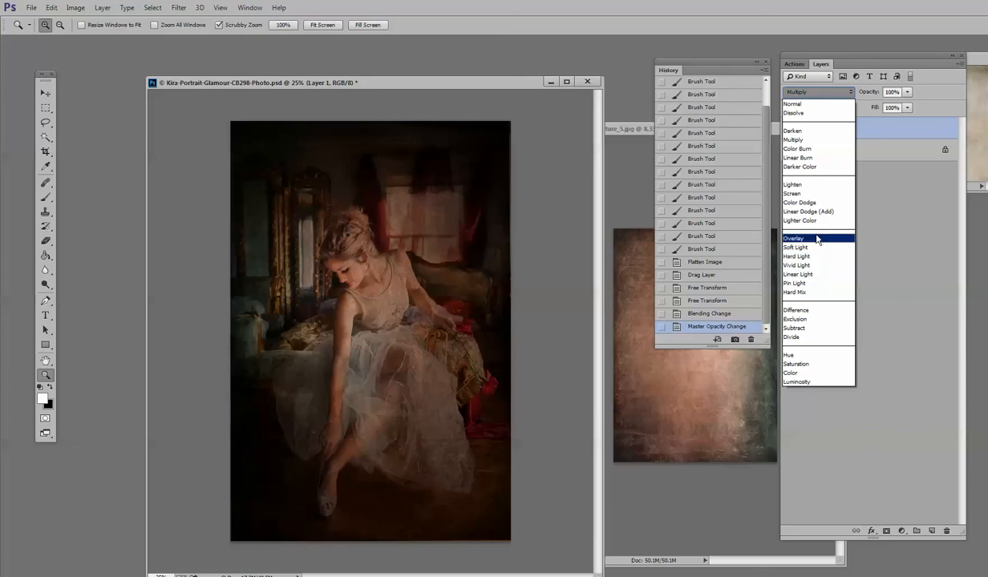
click(813, 265)
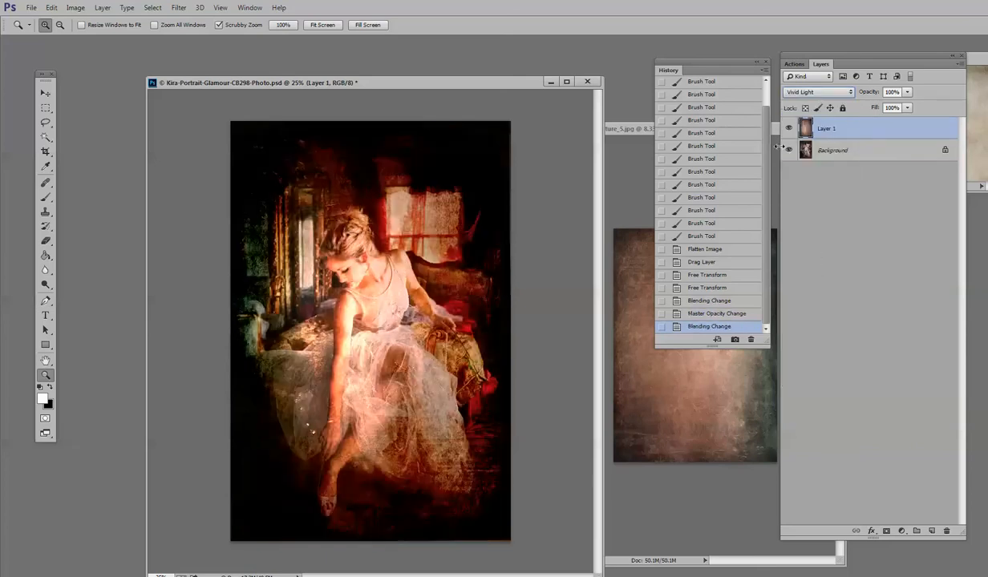
Set the texture layer to Hard Light at 83% opacity and add a layer mask to it.
click(819, 92)
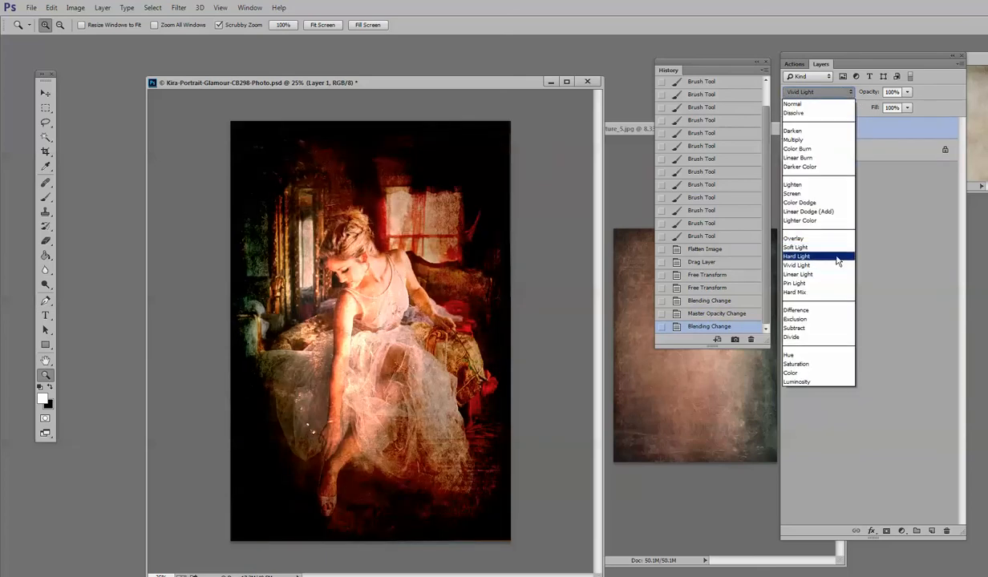
click(830, 258)
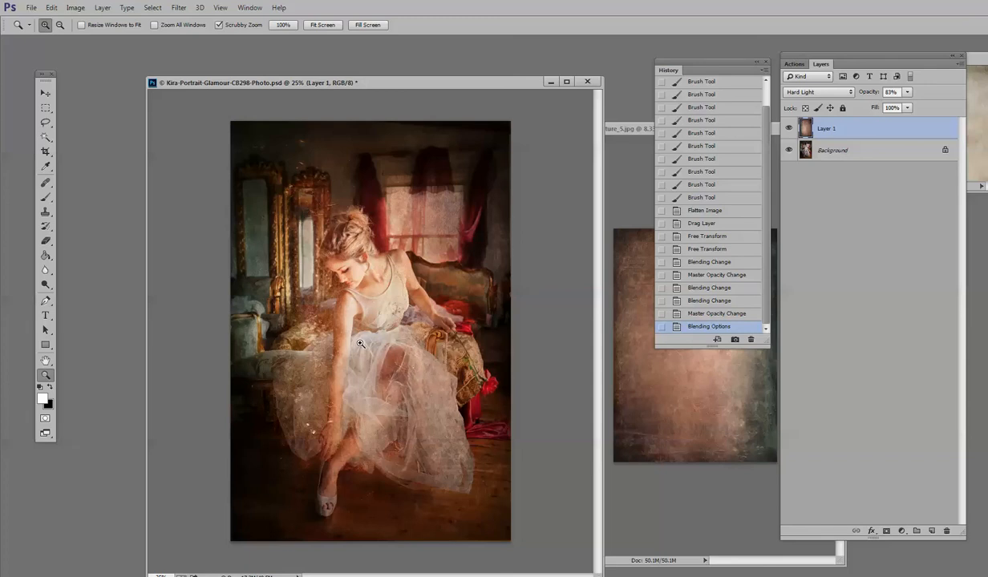
click(886, 531)
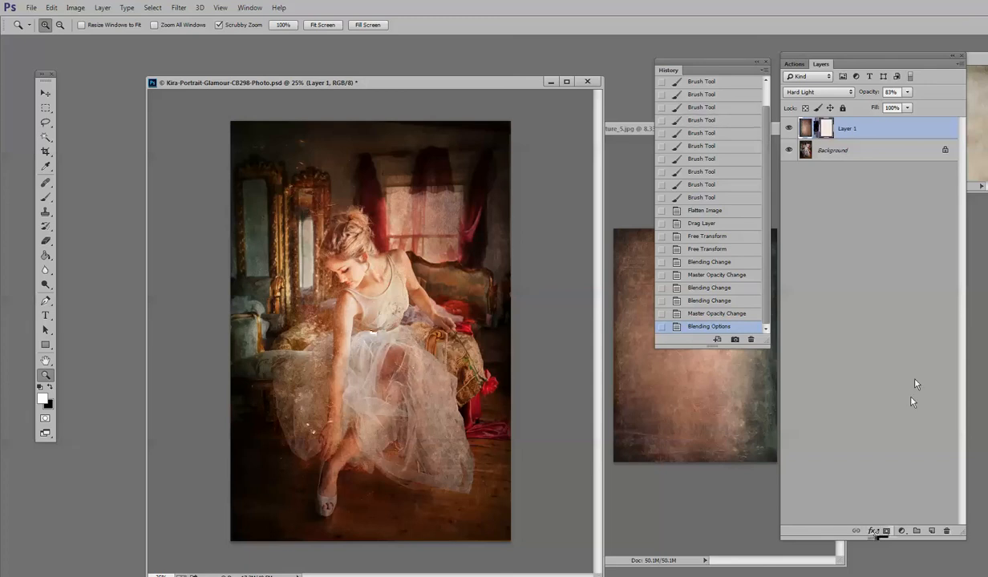
Paint black on the texture layer's mask over the woman's face, using a brush at 21% opacity and 18% flow.
click(45, 197)
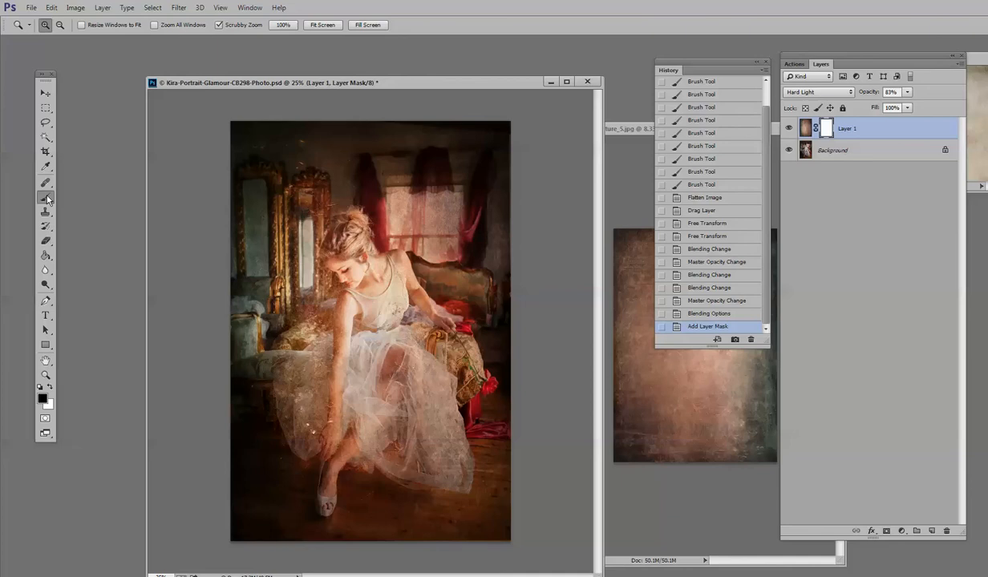
click(235, 25)
mouse_move(233, 37)
mouse_down()
mouse_move(180, 39)
mouse_move(189, 38)
mouse_up()
click(308, 25)
drag(298, 37, 261, 38)
mouse_move(353, 254)
mouse_down()
mouse_move(329, 258)
mouse_move(343, 271)
mouse_up()
drag(343, 271, 341, 256)
drag(341, 255, 343, 274)
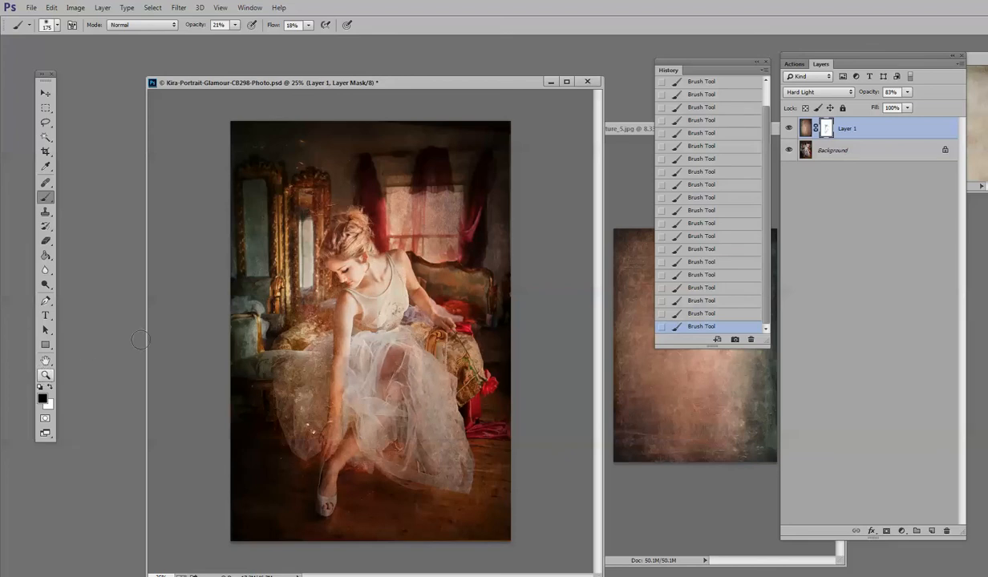
Reduce the brush to 45 px and fade the texture over the woman's bodice and arm on the texture layer's mask.
click(46, 375)
click(347, 254)
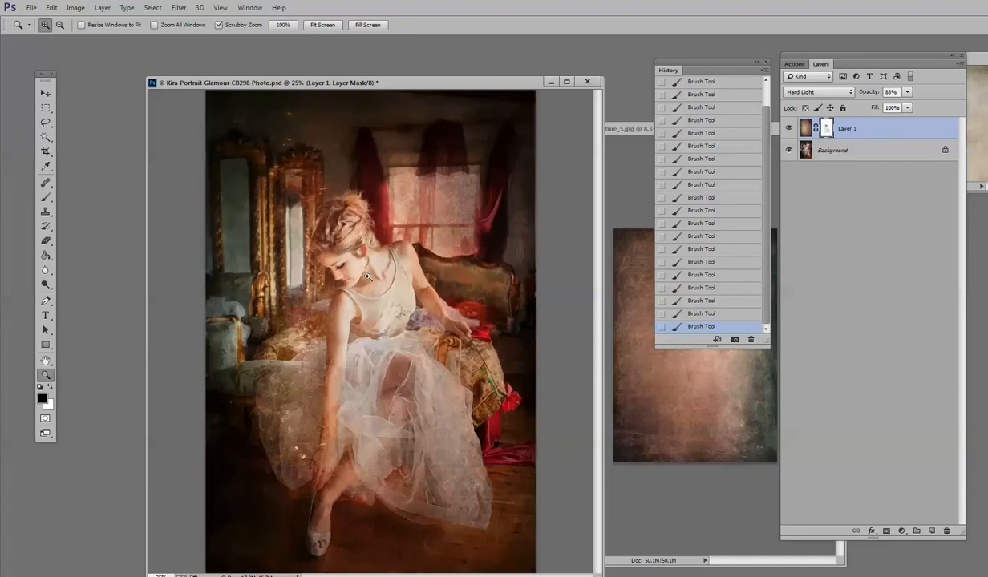
click(348, 243)
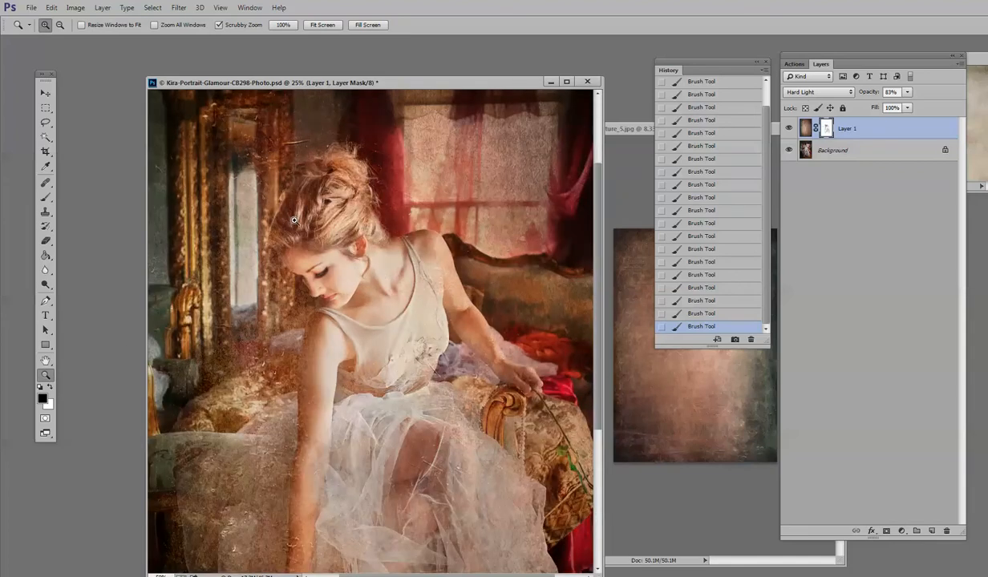
click(294, 220)
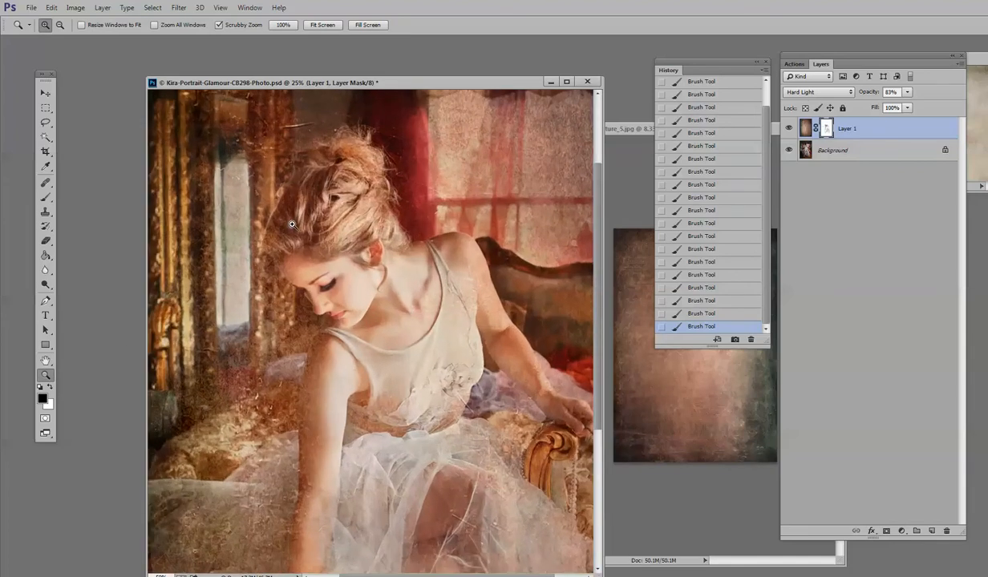
click(291, 224)
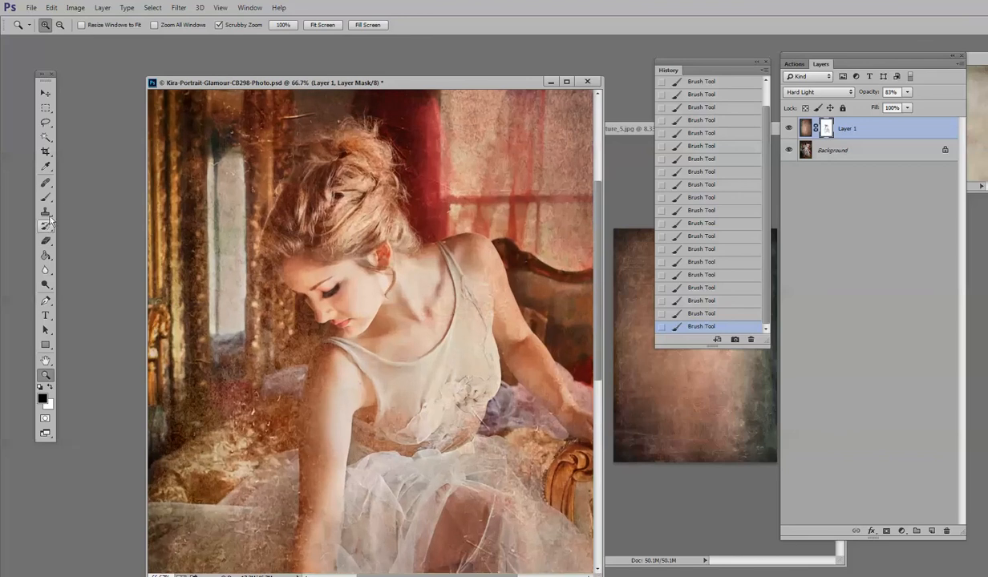
click(48, 198)
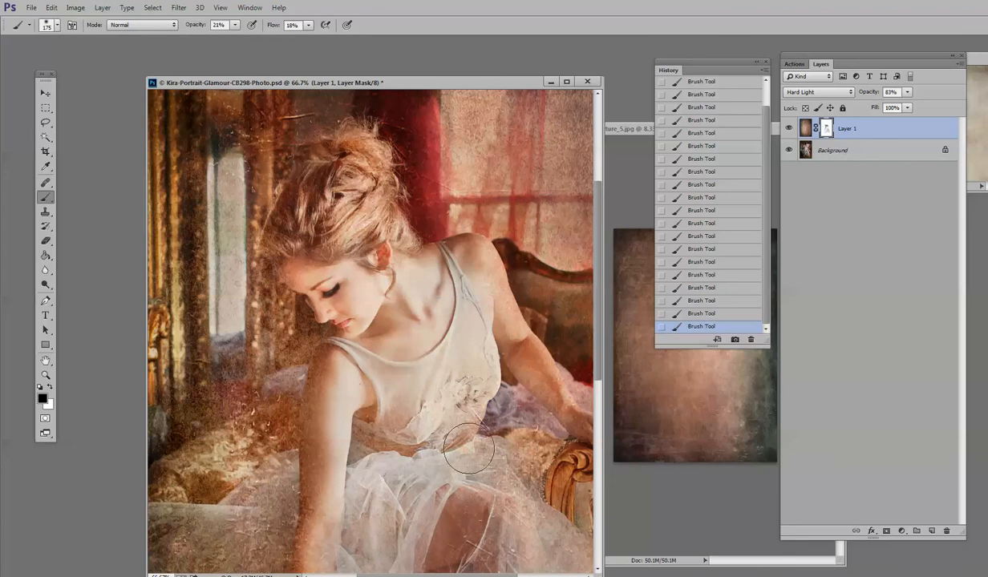
key(bracketleft)
key(bracketleft)
key(bracketleft)
key(bracketleft)
key(bracketleft)
key(bracketleft)
key(bracketleft)
key(bracketleft)
key(bracketleft)
scroll(430, 428, down, 2)
scroll(430, 428, down, 6)
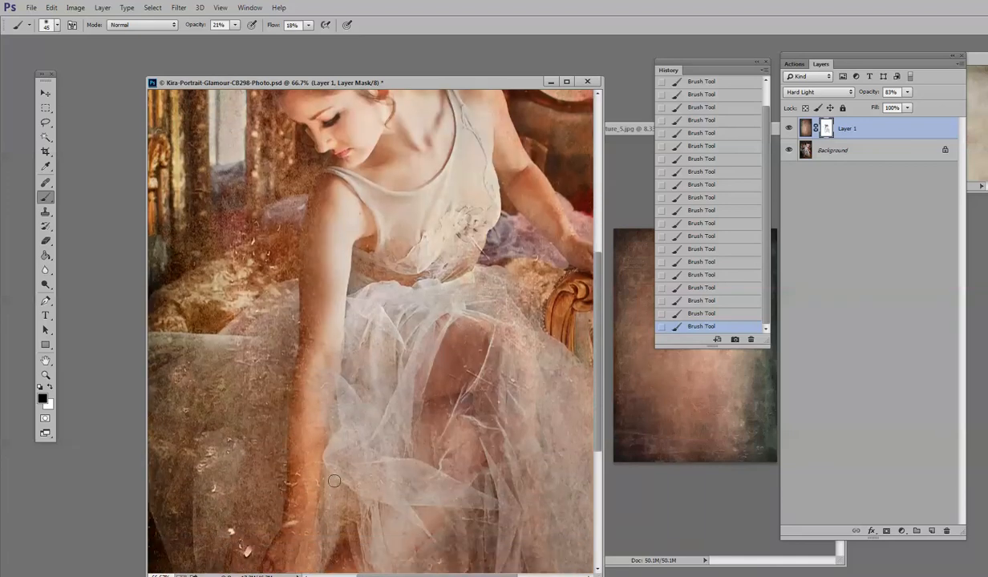
scroll(318, 500, down, 4)
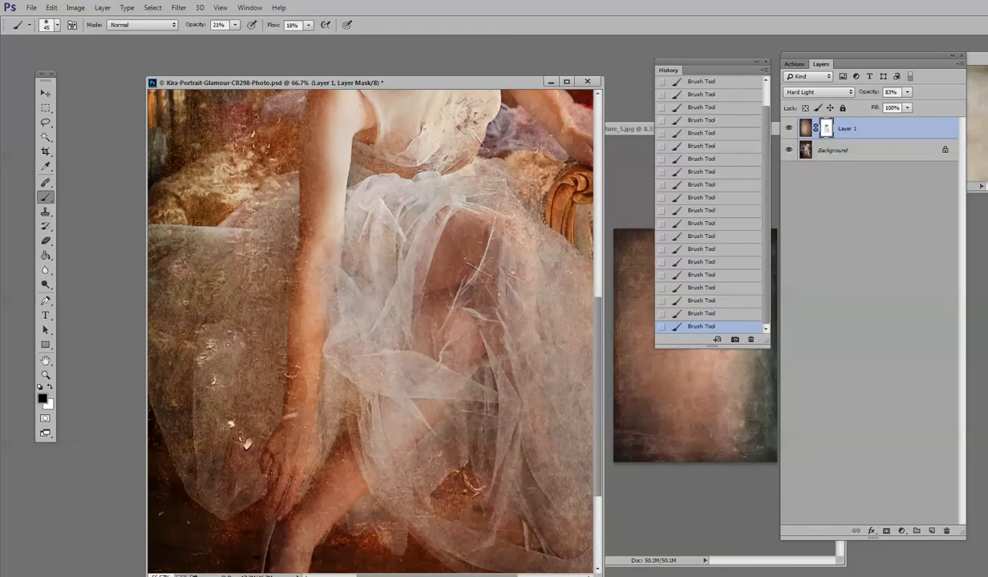
Compare the whole portrait with and without the texture layer and set that layer's opacity to 79%.
key(z)
alt+click(313, 377)
alt+click(313, 377)
alt+click(313, 376)
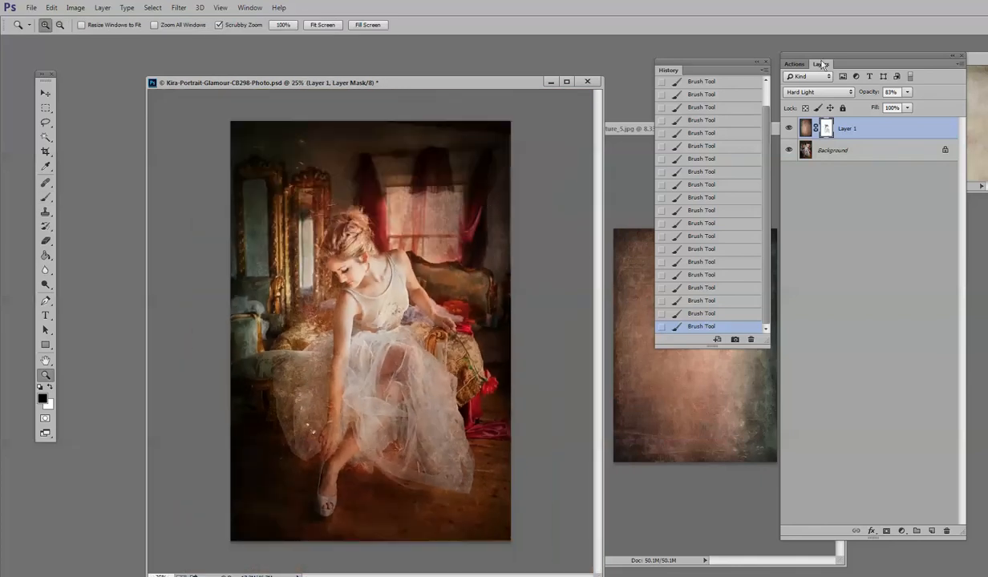
click(789, 129)
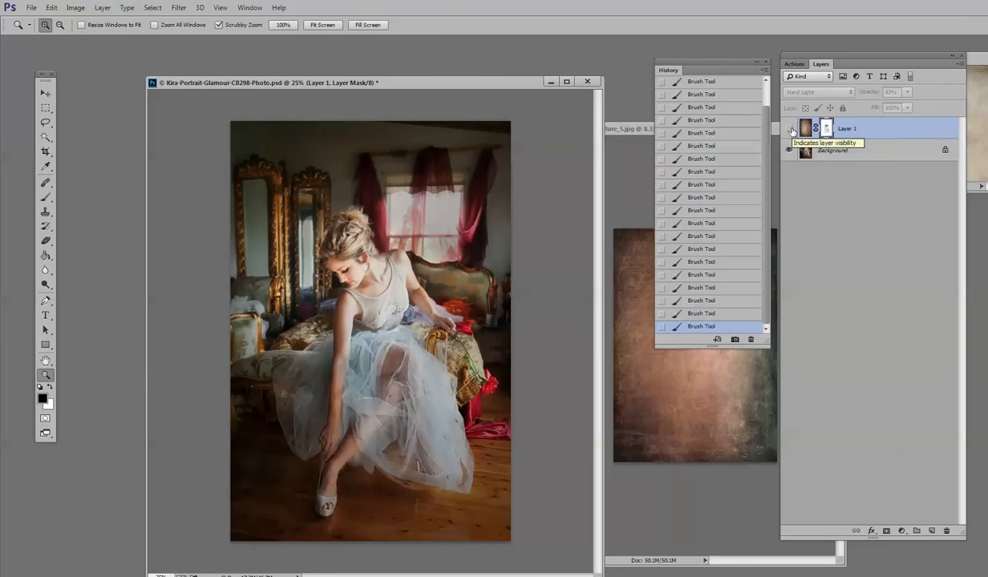
click(789, 129)
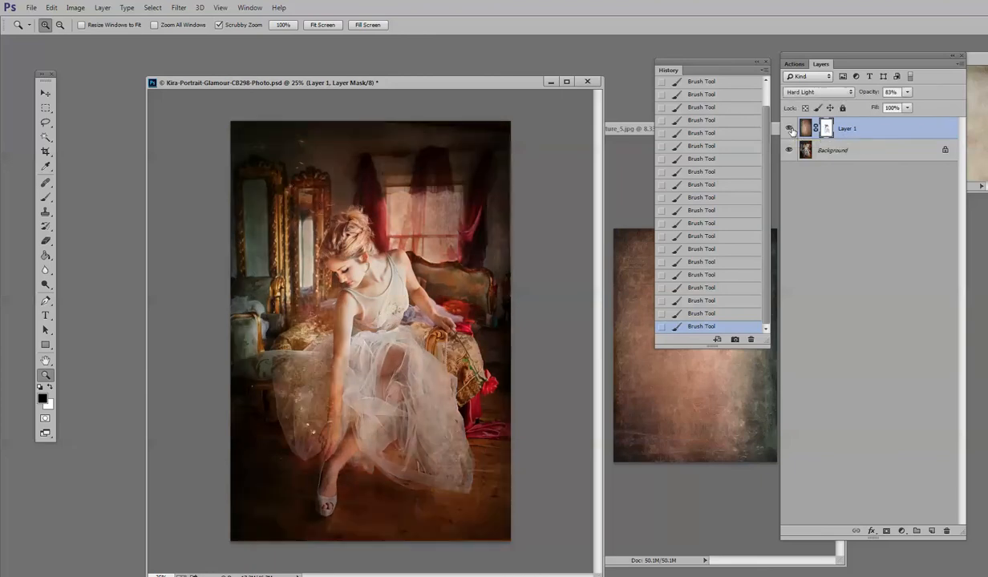
click(907, 93)
drag(898, 107, 884, 109)
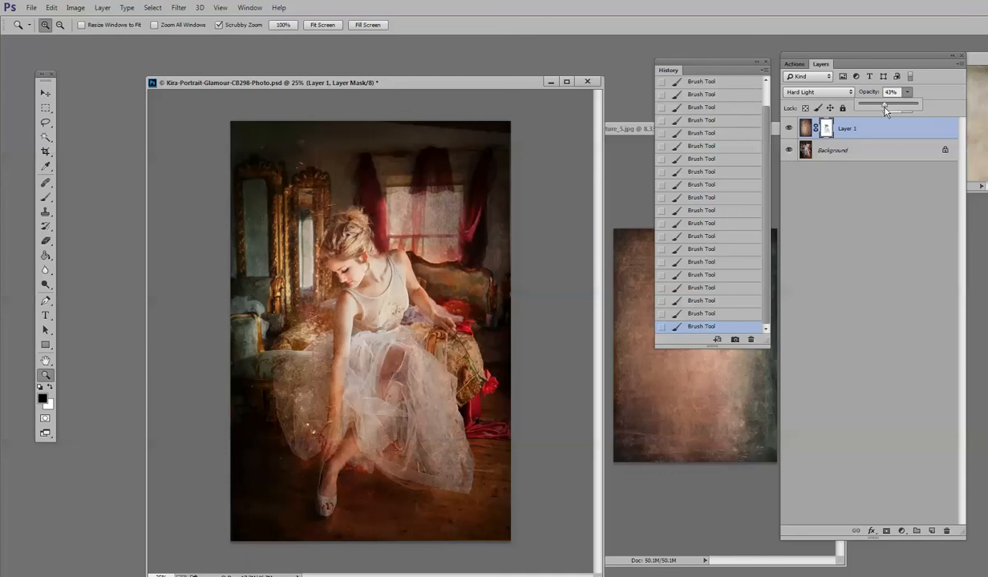
drag(885, 110, 907, 108)
Step back several mask strokes and repaint black over the headboard and the floor's left side, using a 296 px brush at 48% opacity and flow.
key(b)
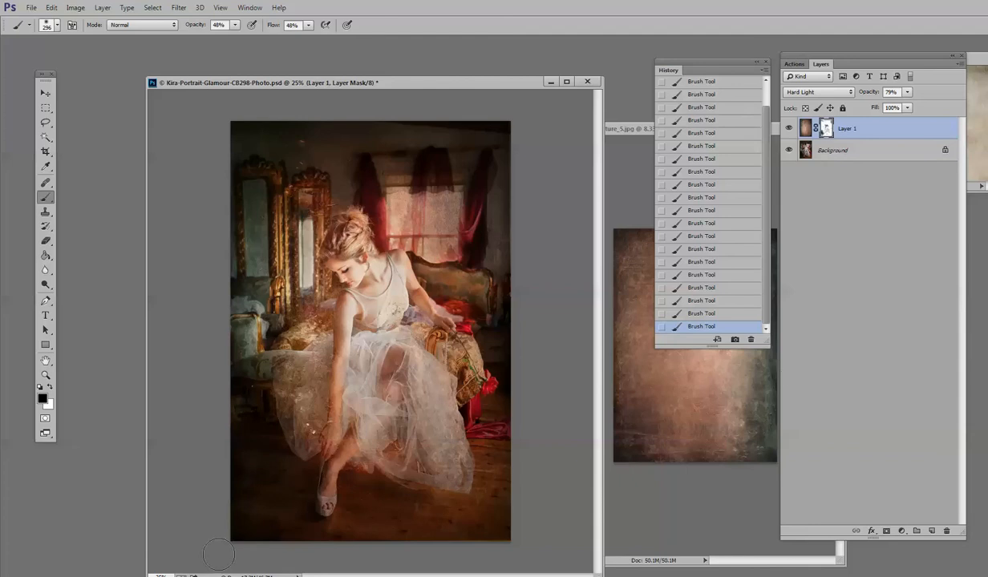
click(699, 248)
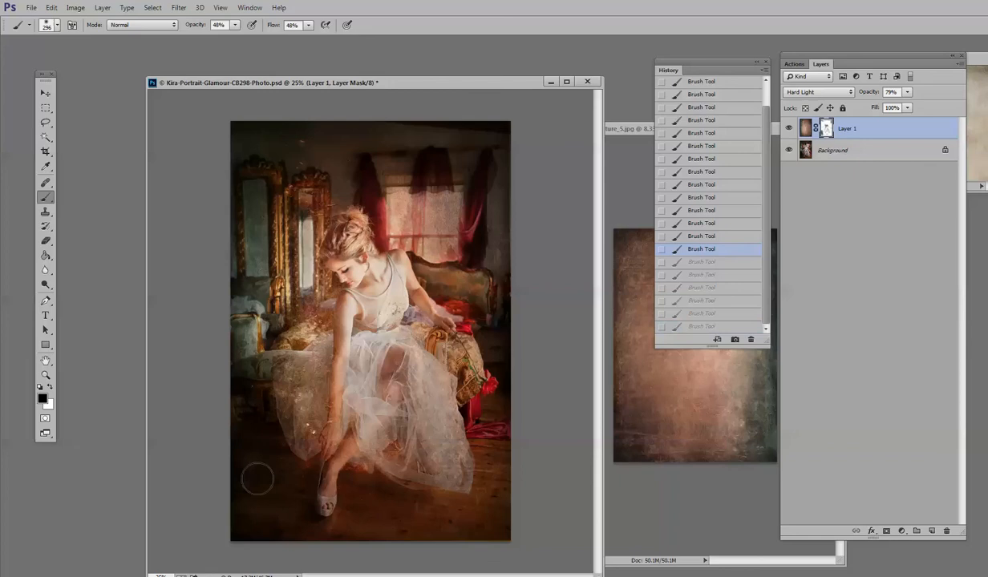
click(258, 480)
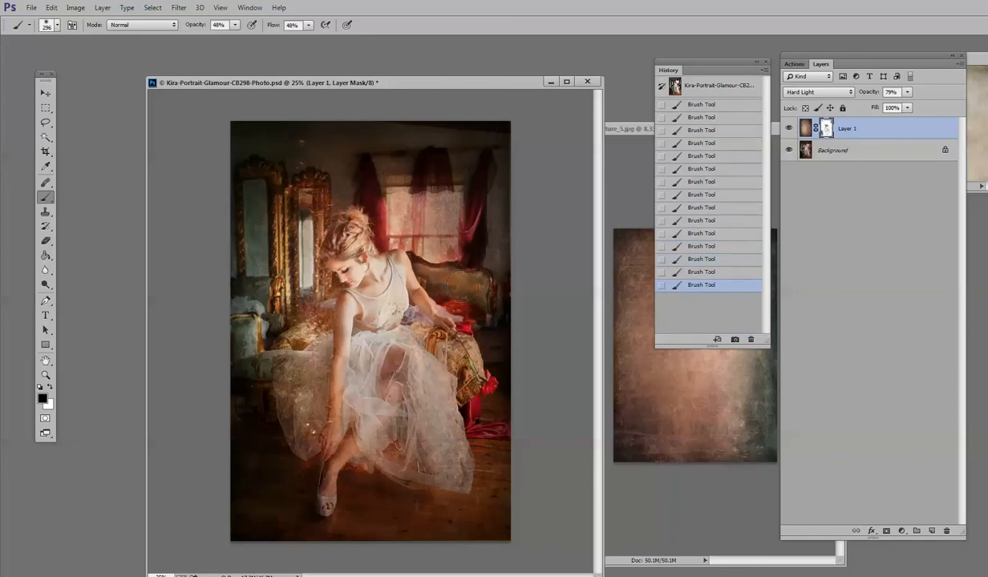
click(463, 286)
click(245, 415)
click(246, 447)
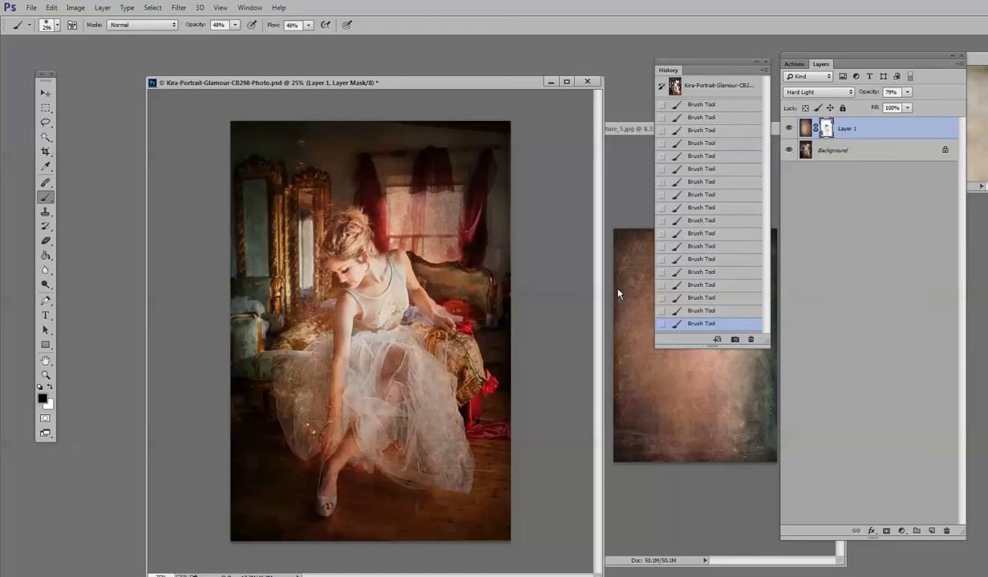
Flatten the image and run the Black & White - Classic action on it.
click(102, 8)
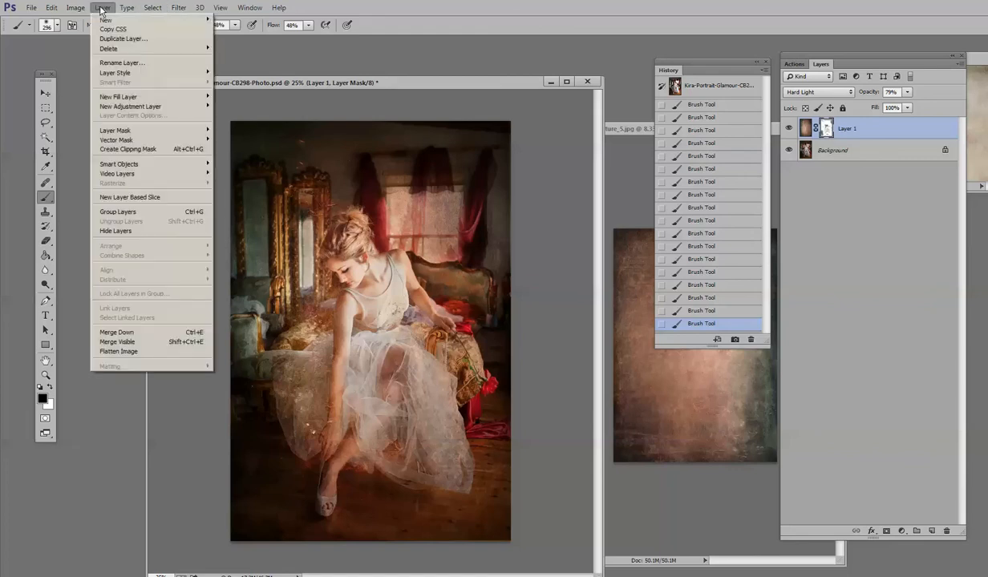
click(118, 351)
click(794, 64)
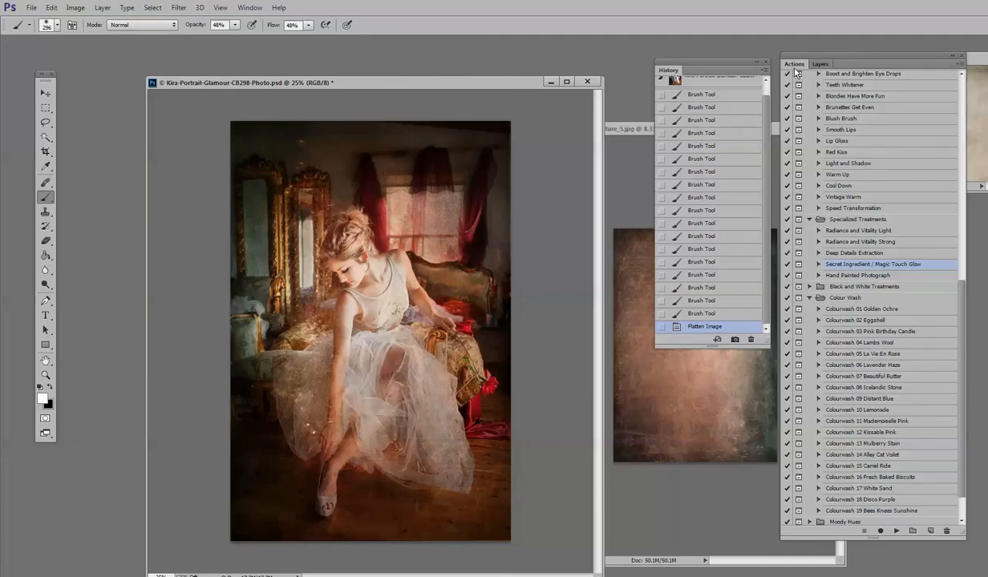
click(808, 286)
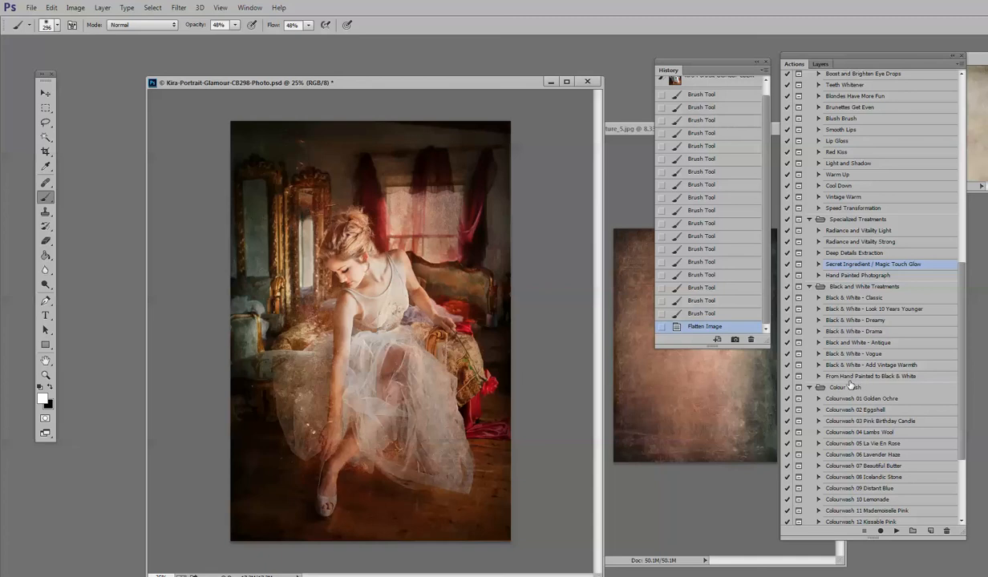
click(844, 299)
click(897, 530)
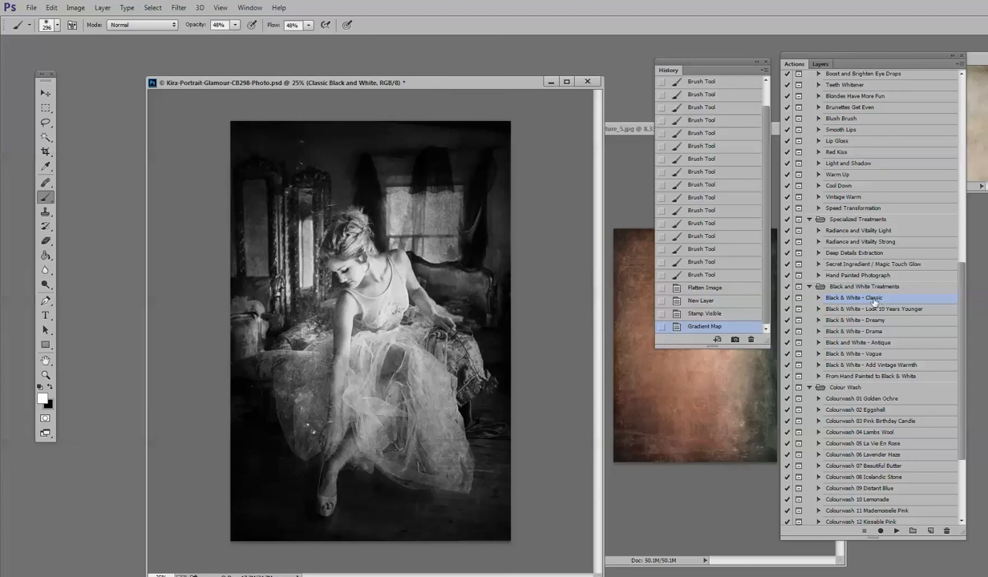
Run the Black & White - Add Vintage Warmth action and compare the portrait with the Vintage Warm layer hidden and shown.
click(884, 366)
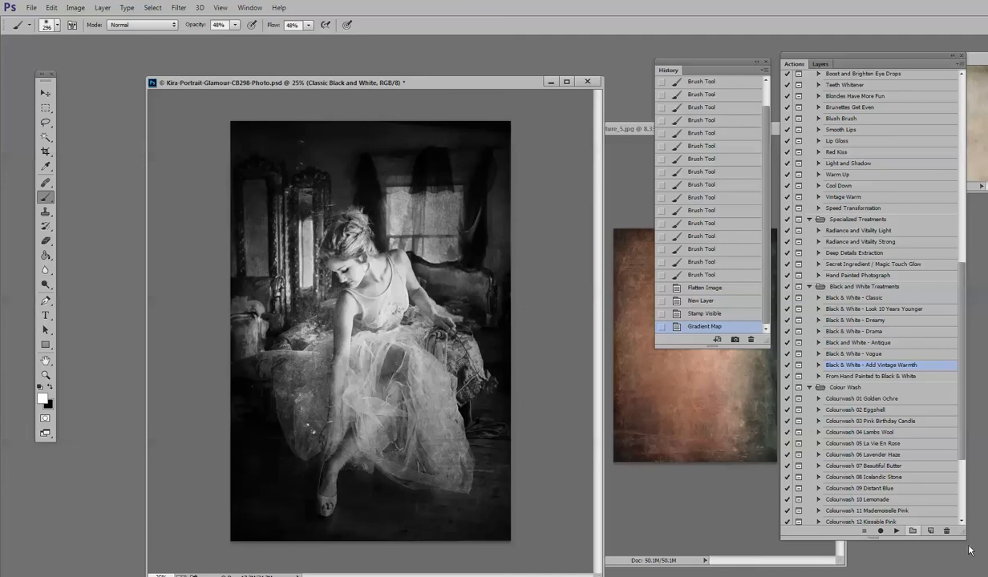
click(896, 530)
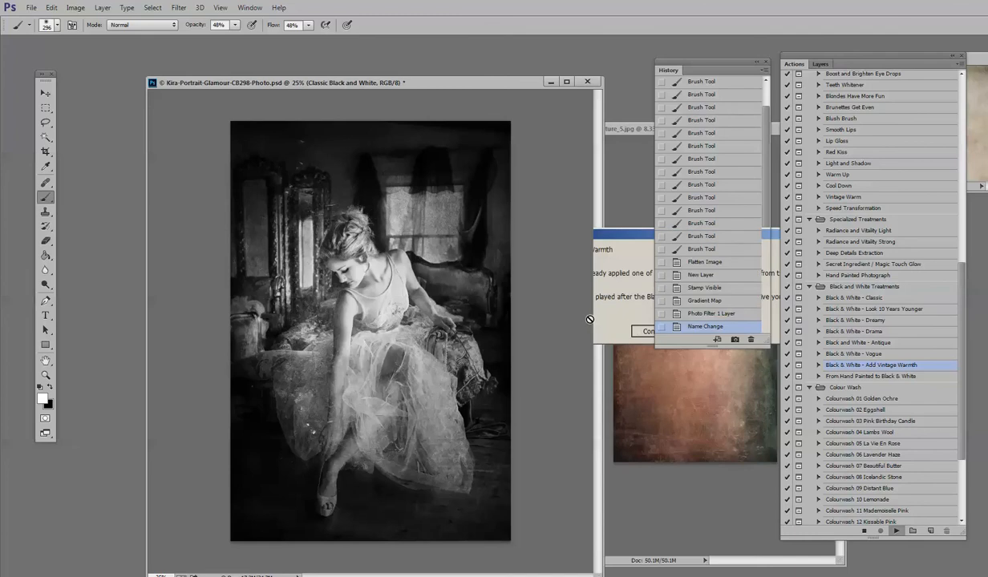
key(Return)
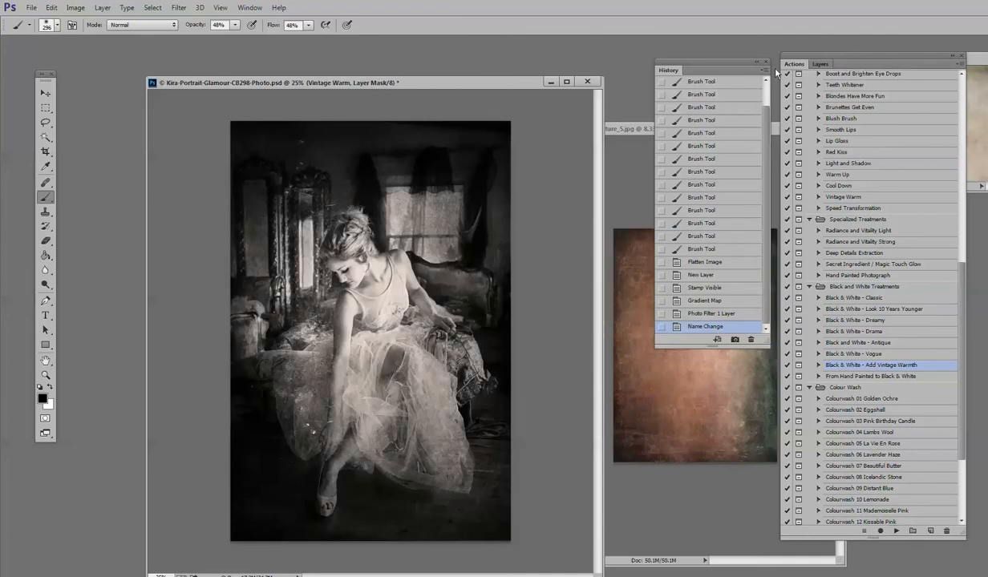
click(818, 63)
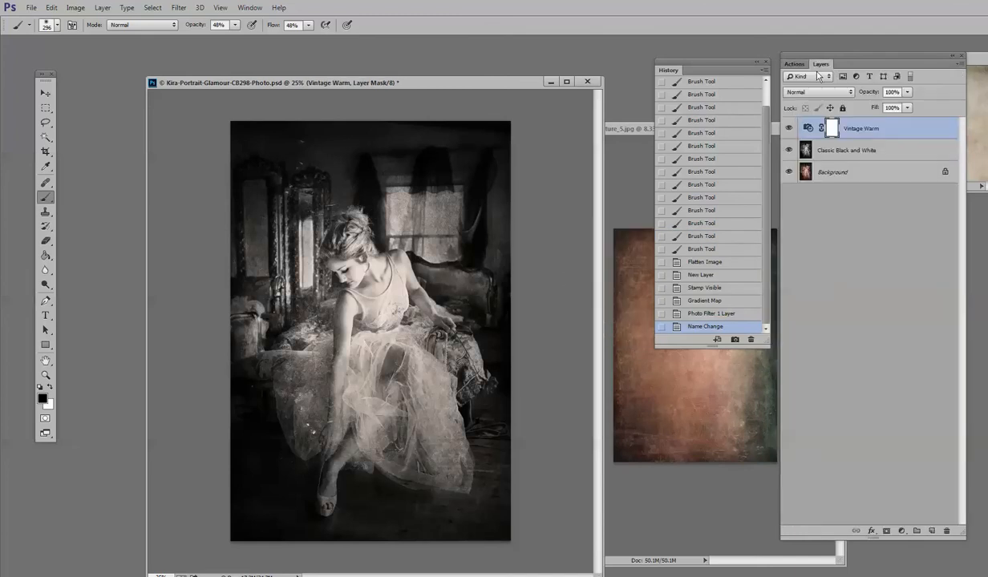
click(789, 129)
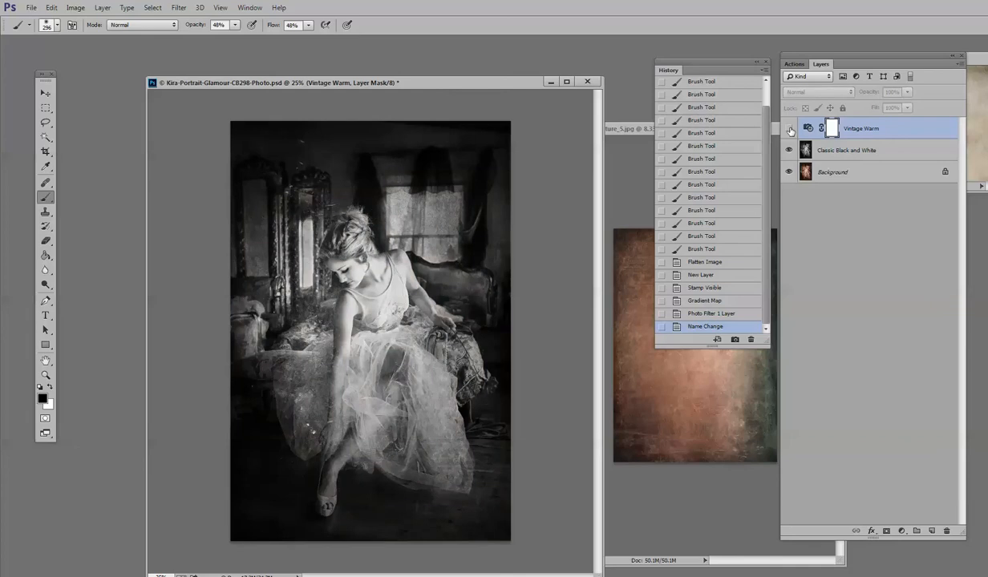
click(789, 130)
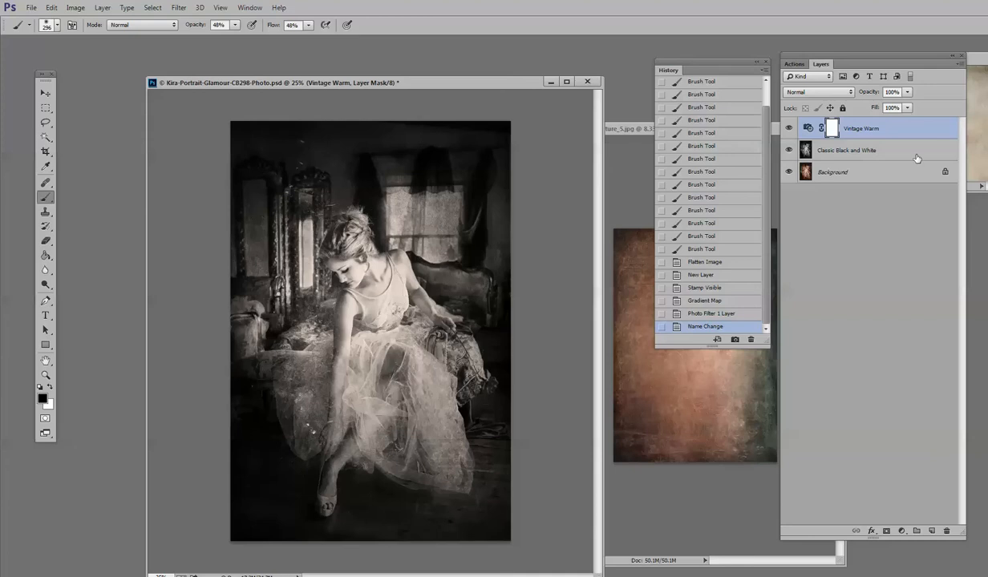
Duplicate the Vintage Warm layer to strengthen the tone, keeping the name Vintage Warm copy, and flatten the image.
right_click(852, 132)
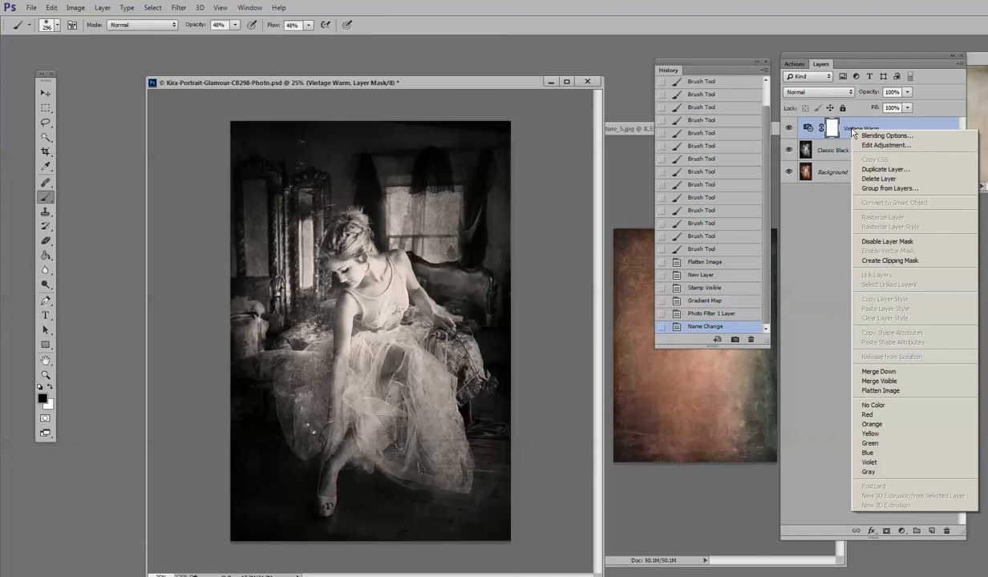
click(914, 170)
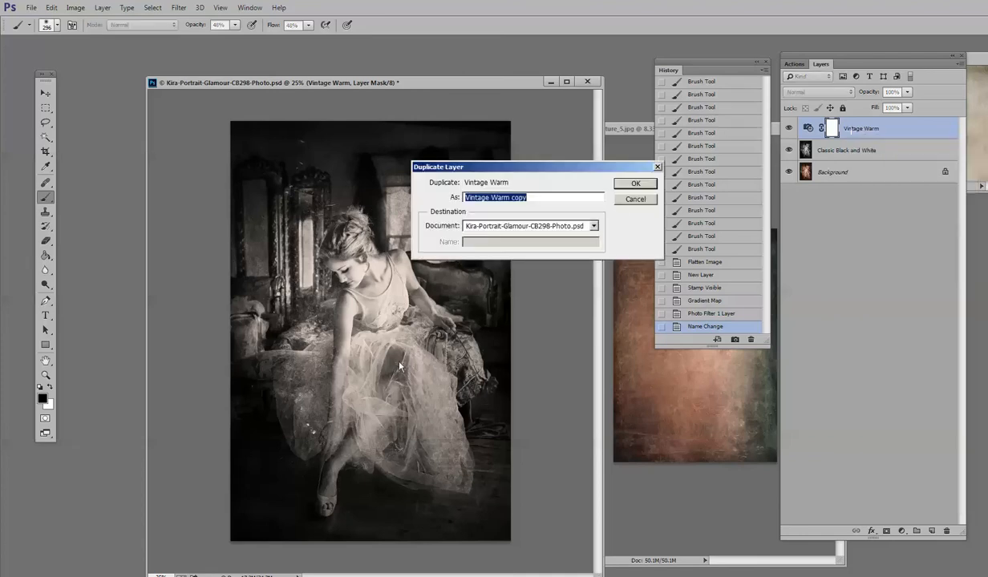
click(642, 185)
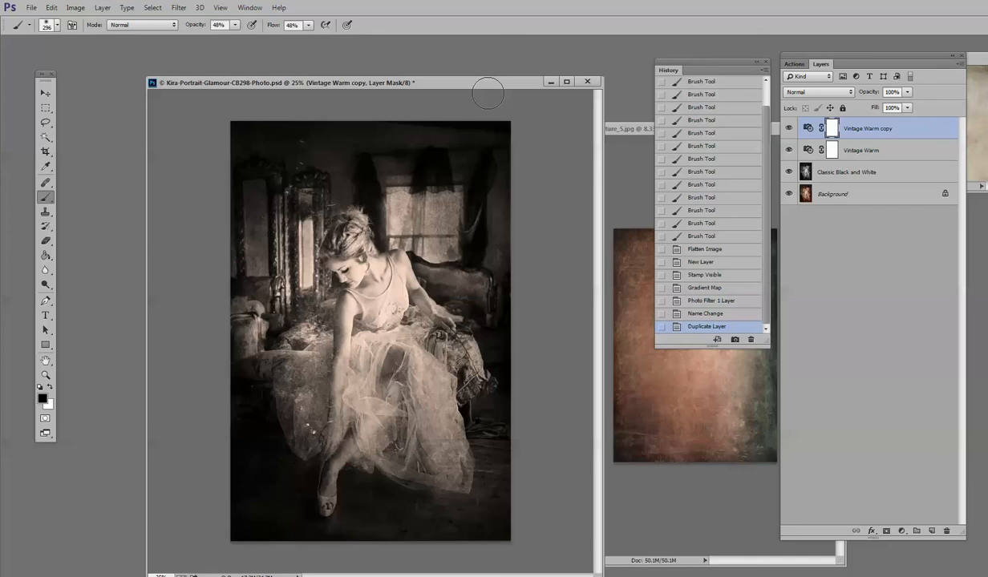
click(103, 7)
key(Escape)
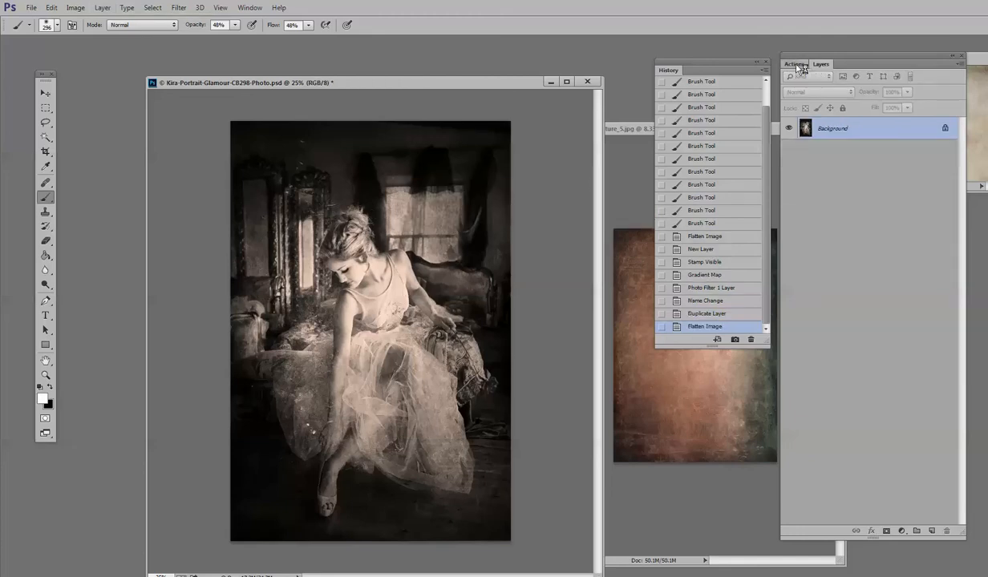
Run the Colourwash 08 Icelandic Stone action on the flattened portrait and continue past its message.
click(797, 66)
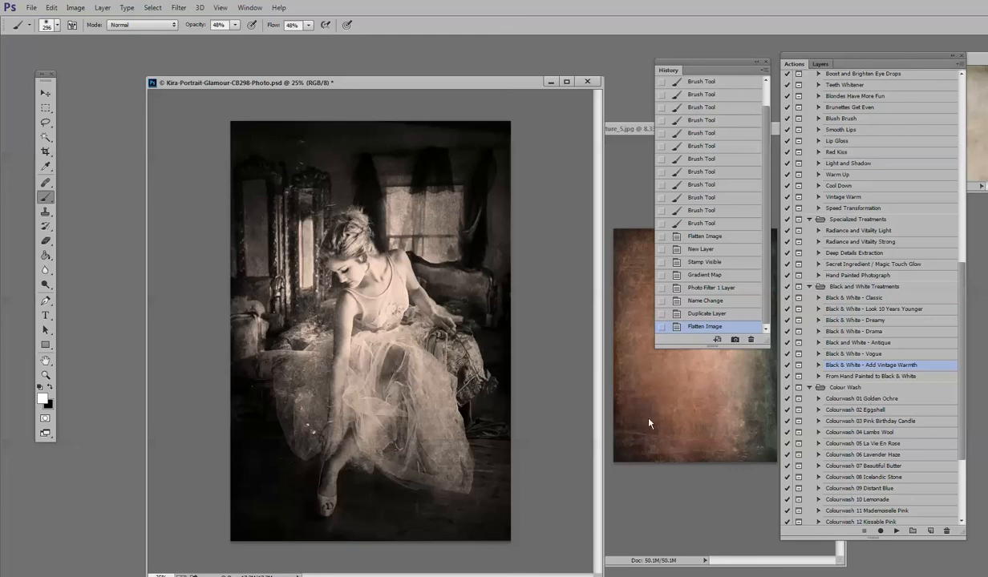
scroll(920, 380, down, 4)
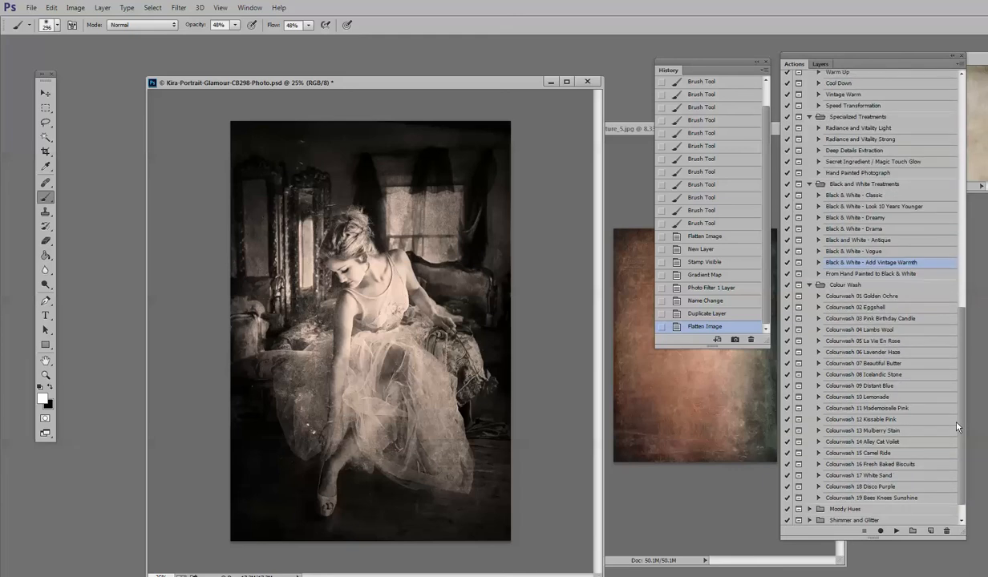
scroll(957, 427, down, 1)
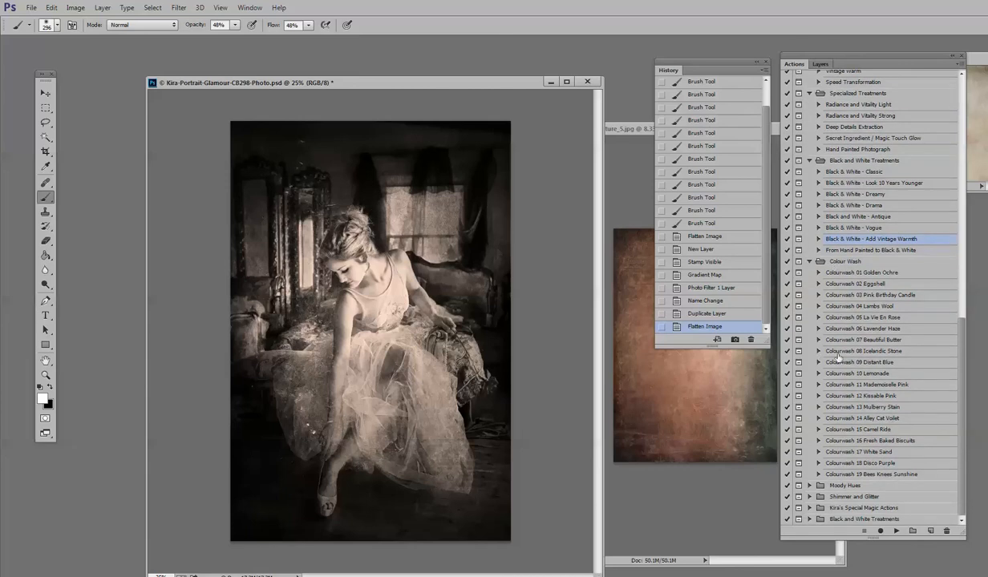
click(885, 353)
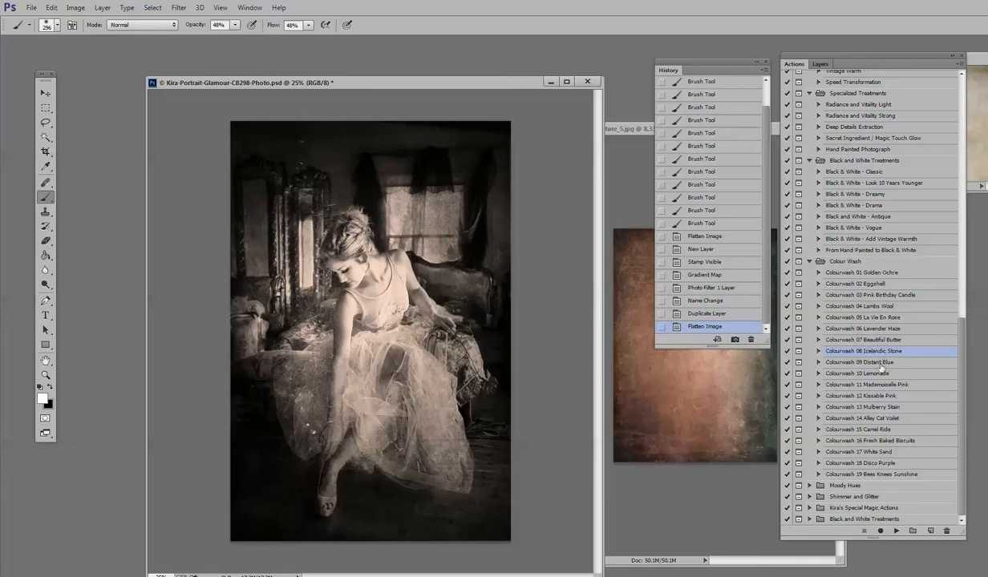
click(897, 531)
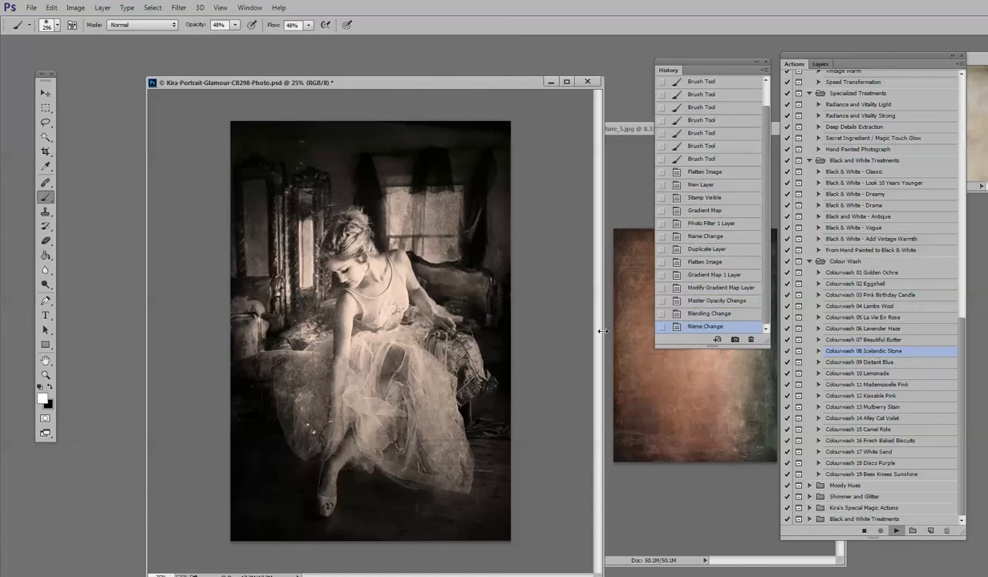
click(690, 401)
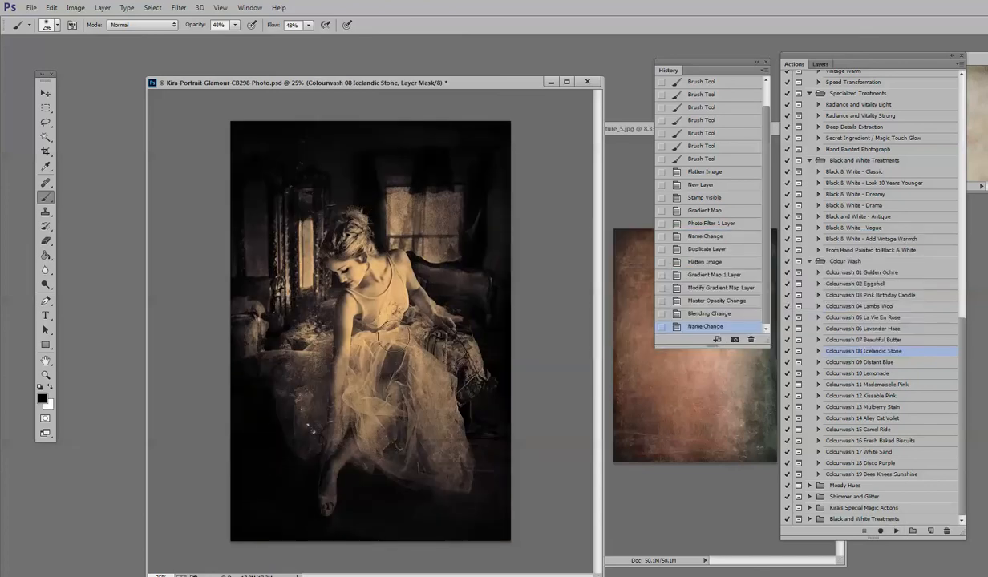
Open the Blending Options for the Colourwash 08 Icelandic Stone layer.
click(819, 63)
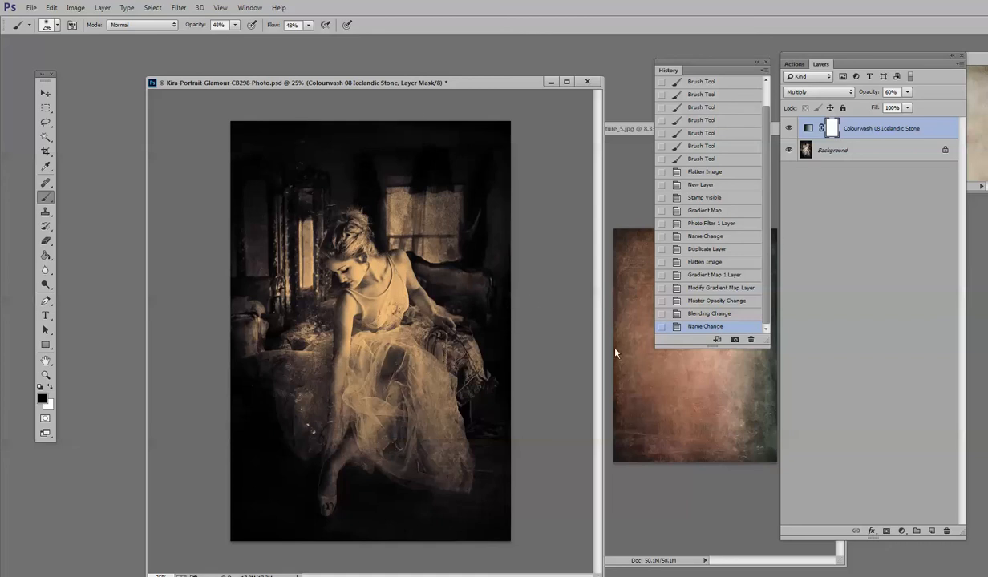
click(871, 532)
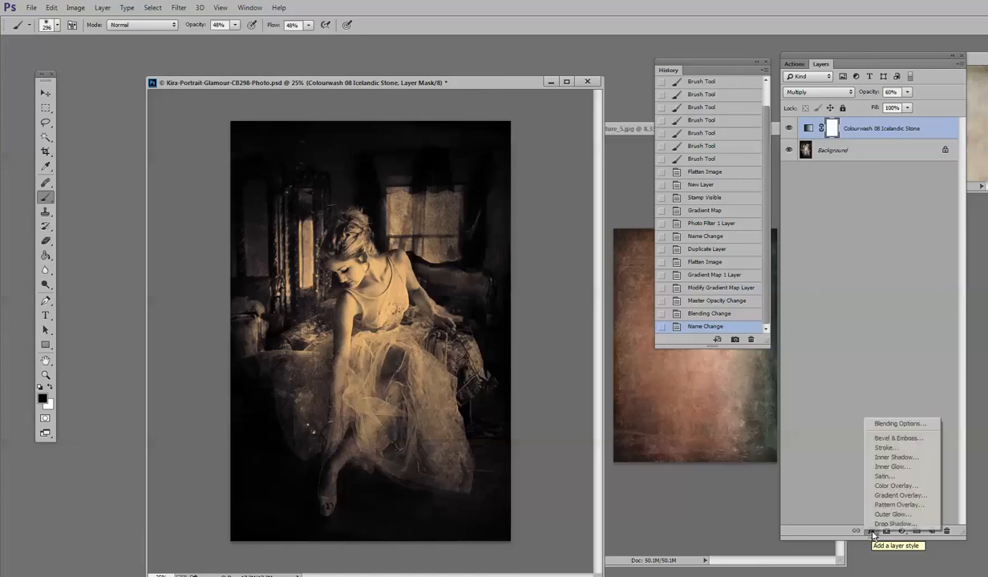
click(906, 423)
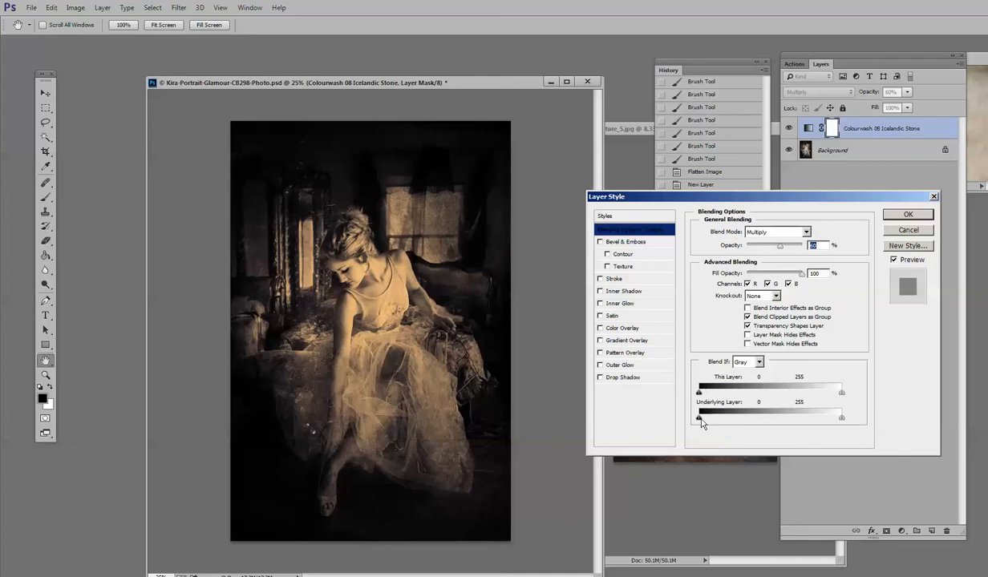
Try splitting the black Underlying Layer slider to 0 / 178 in the Blend If settings, and return it to 0.
key(alt)
mouse_move(700, 423)
mouse_down()
mouse_move(807, 409)
mouse_move(691, 418)
mouse_up()
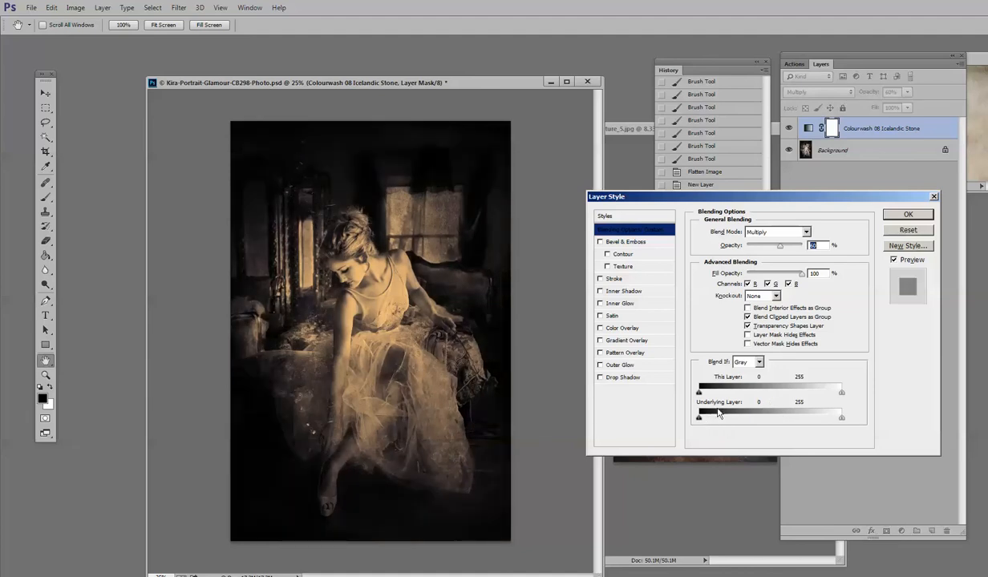
drag(699, 421, 799, 415)
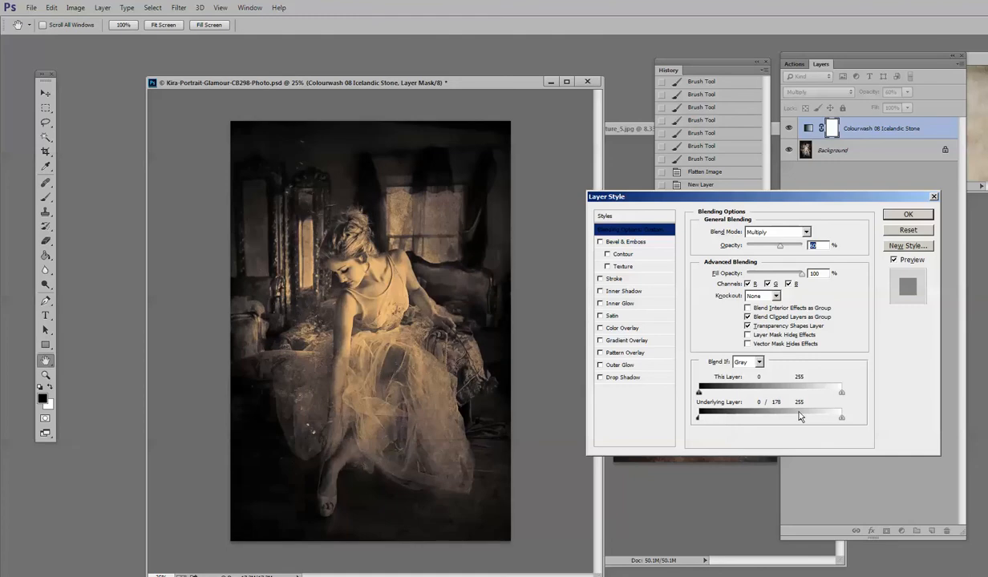
drag(799, 416, 672, 427)
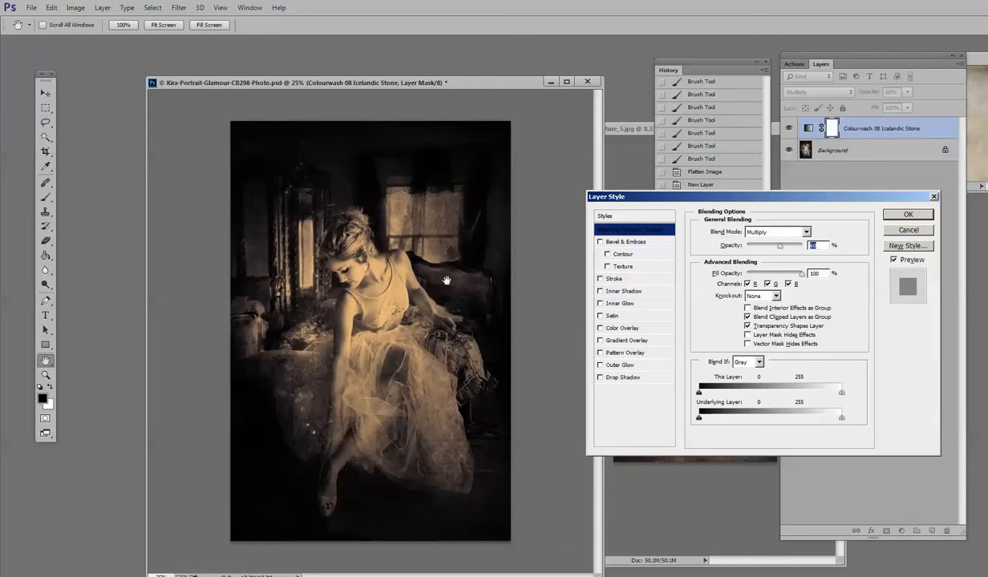
Split the black Underlying Layer slider to 0 / 176 with Blend If on Gray, keep This Layer at 0, and apply the blending options.
drag(698, 418, 731, 418)
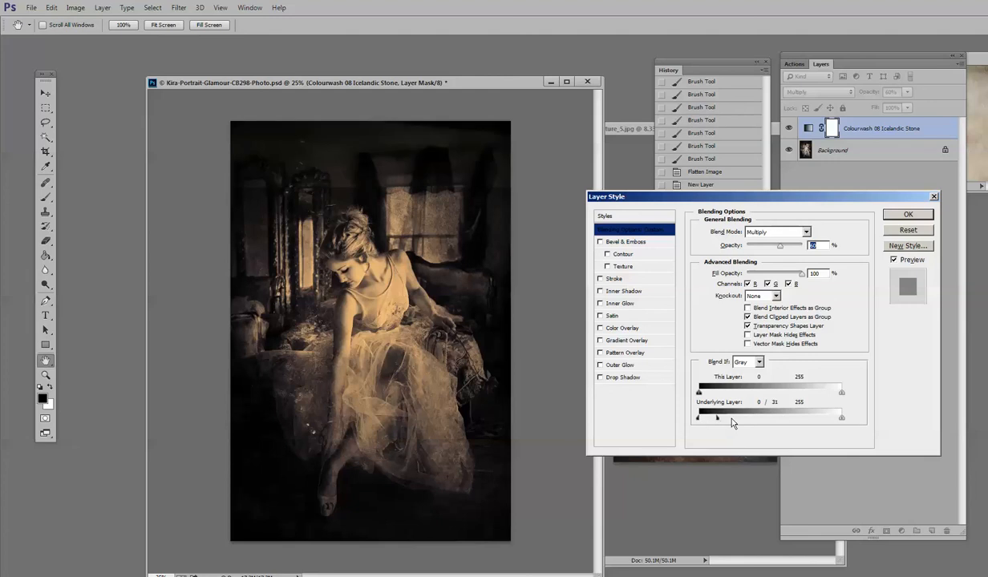
drag(731, 422, 798, 415)
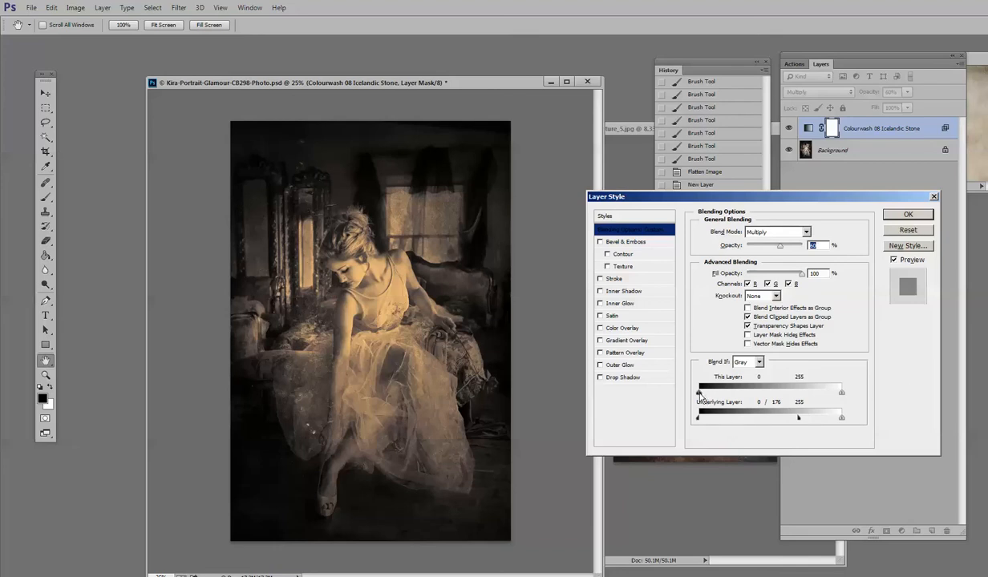
drag(698, 393, 713, 394)
mouse_move(713, 394)
mouse_down()
mouse_move(758, 390)
mouse_move(777, 369)
mouse_move(853, 384)
mouse_move(745, 365)
mouse_move(738, 385)
mouse_move(706, 378)
mouse_move(699, 391)
mouse_up()
key(Return)
key(b)
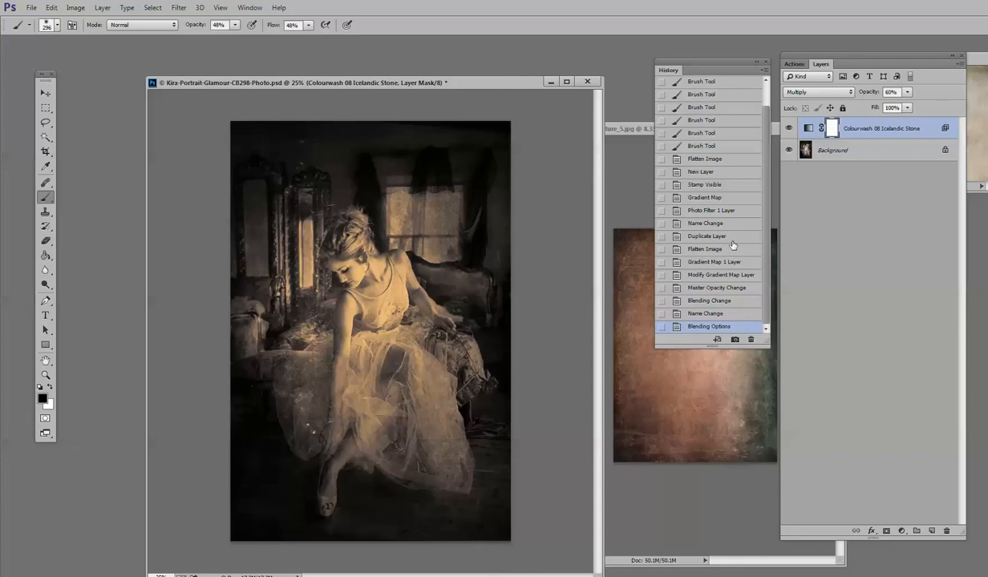
Examine the bright specks on the tulle skirt beside the model's arm up close.
click(46, 374)
drag(297, 408, 302, 411)
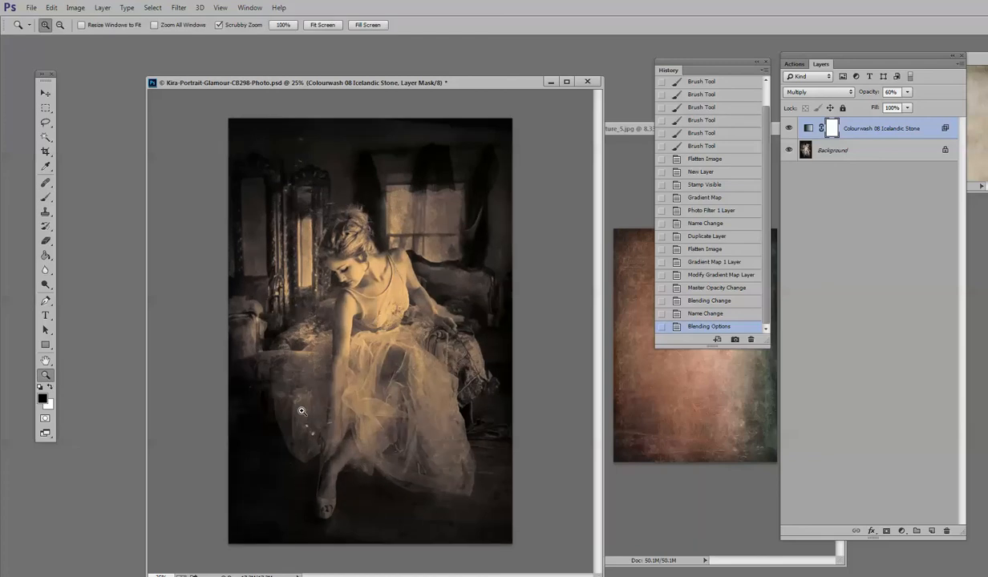
drag(302, 411, 319, 431)
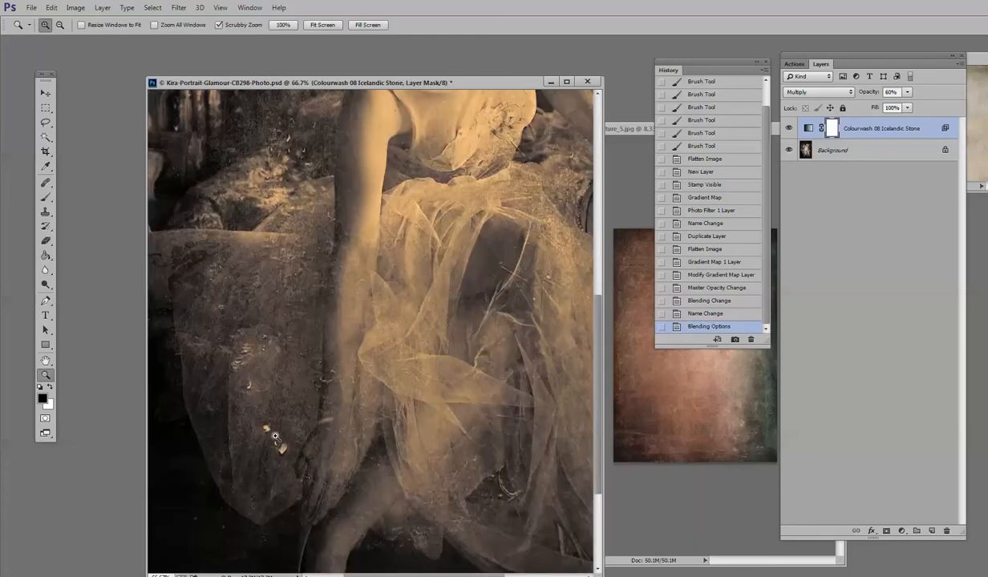
alt+click(376, 465)
alt+click(374, 464)
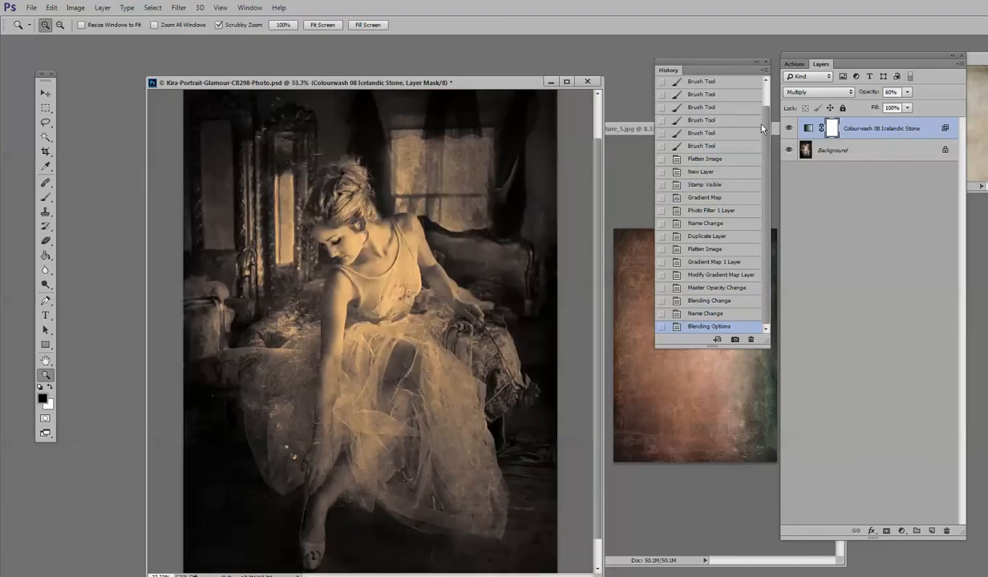
Compare the whole portrait with its original opening snapshot in the history, and return to the latest Blending Options state.
scroll(725, 129, up, 2)
alt+click(372, 247)
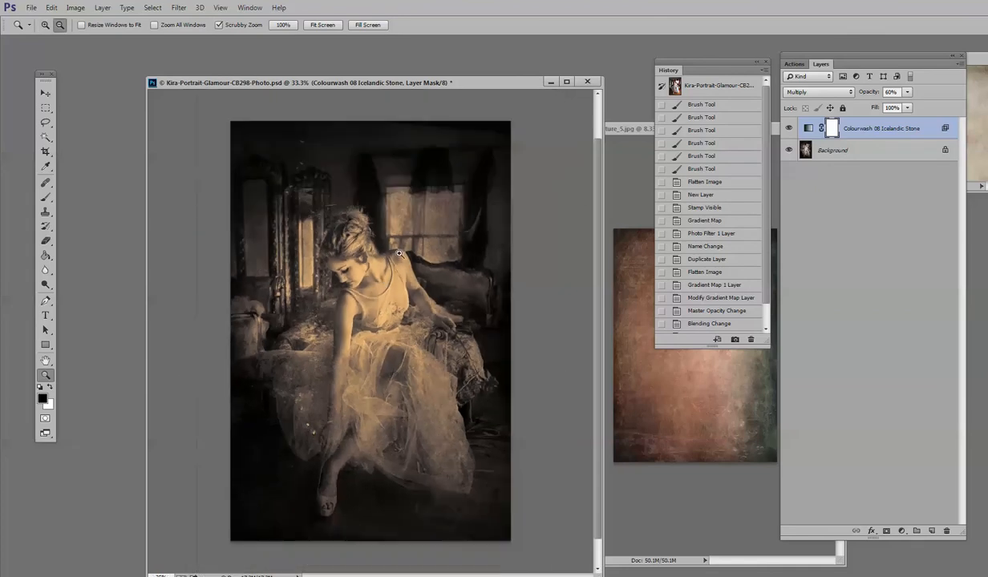
click(715, 88)
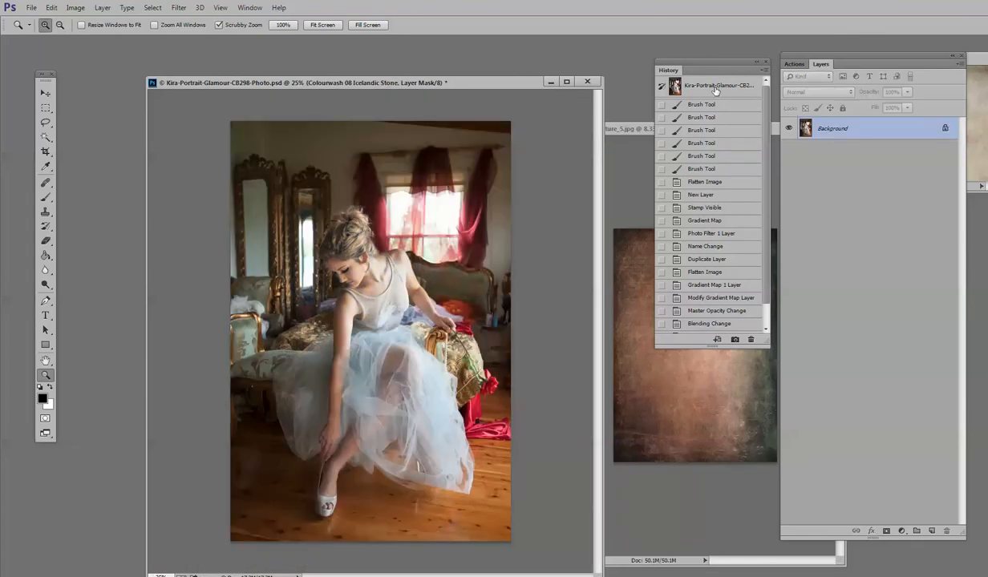
scroll(716, 240, down, 2)
click(715, 327)
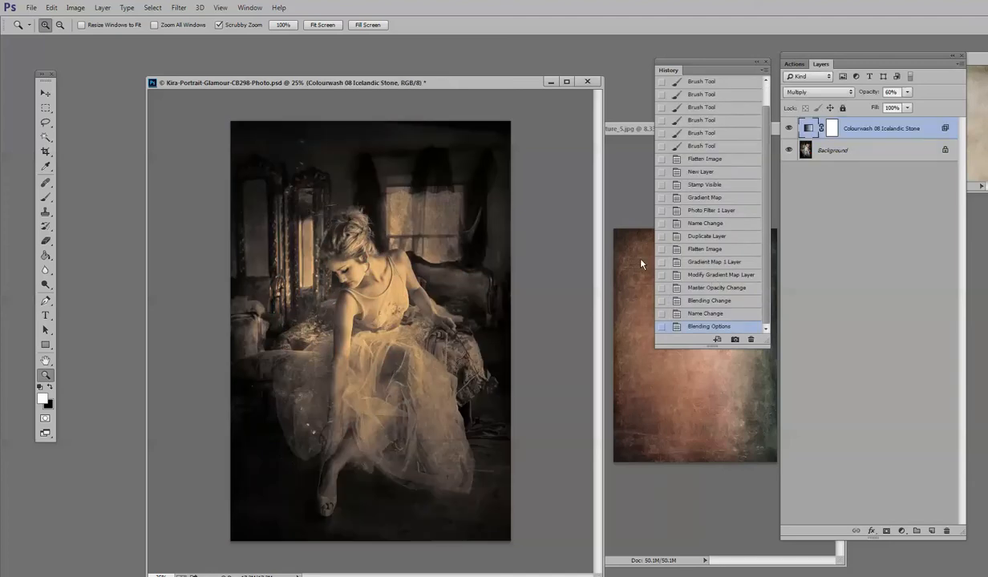